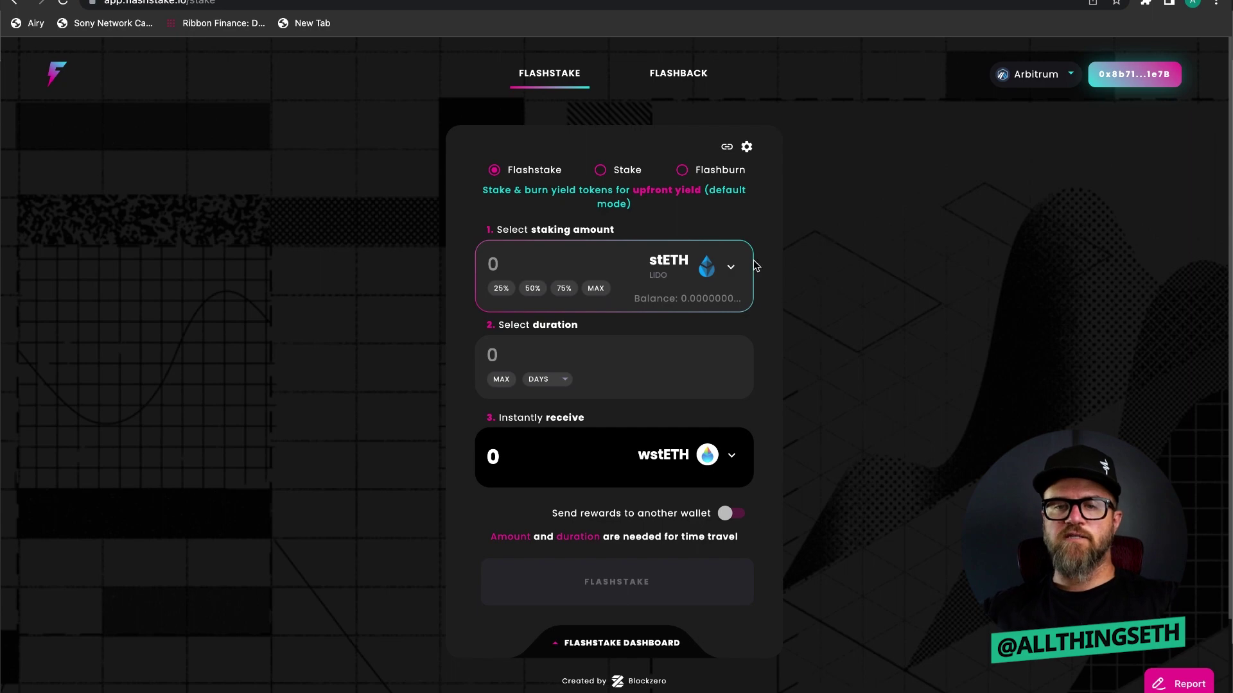
Step: Set up a Flashstake of the maximum GLP balance using the GMX-GLP strategy with a duration of 7 days
left_click(732, 267)
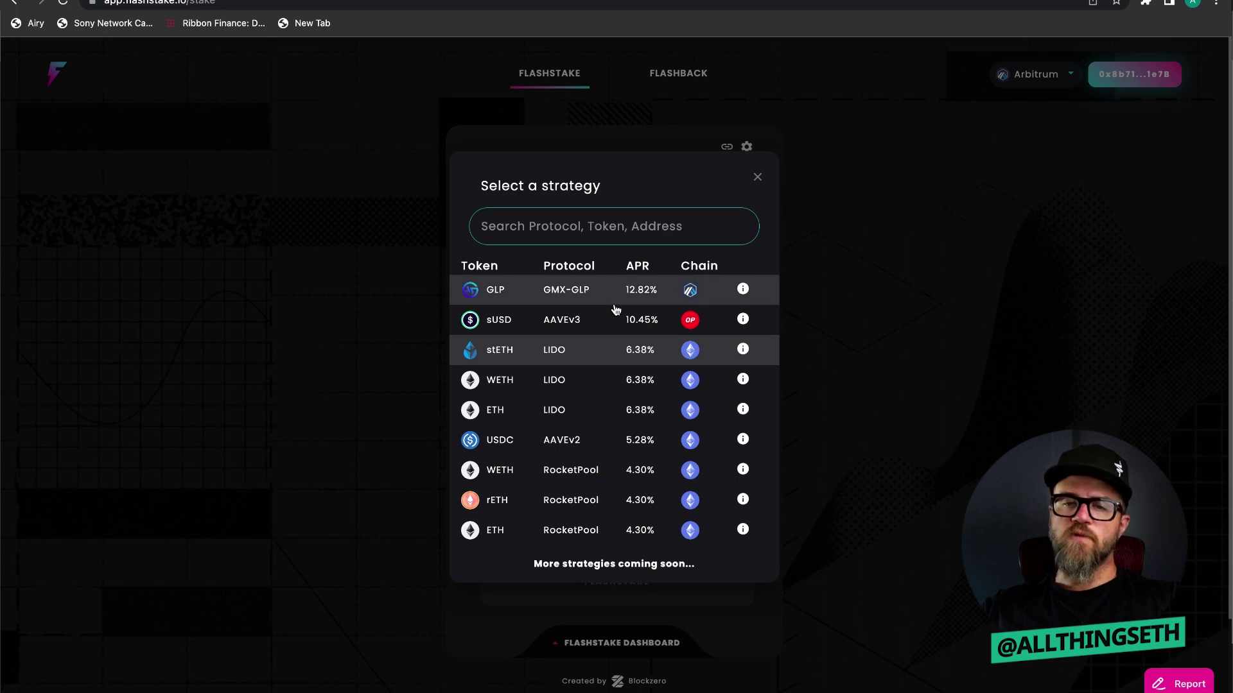
left_click(505, 296)
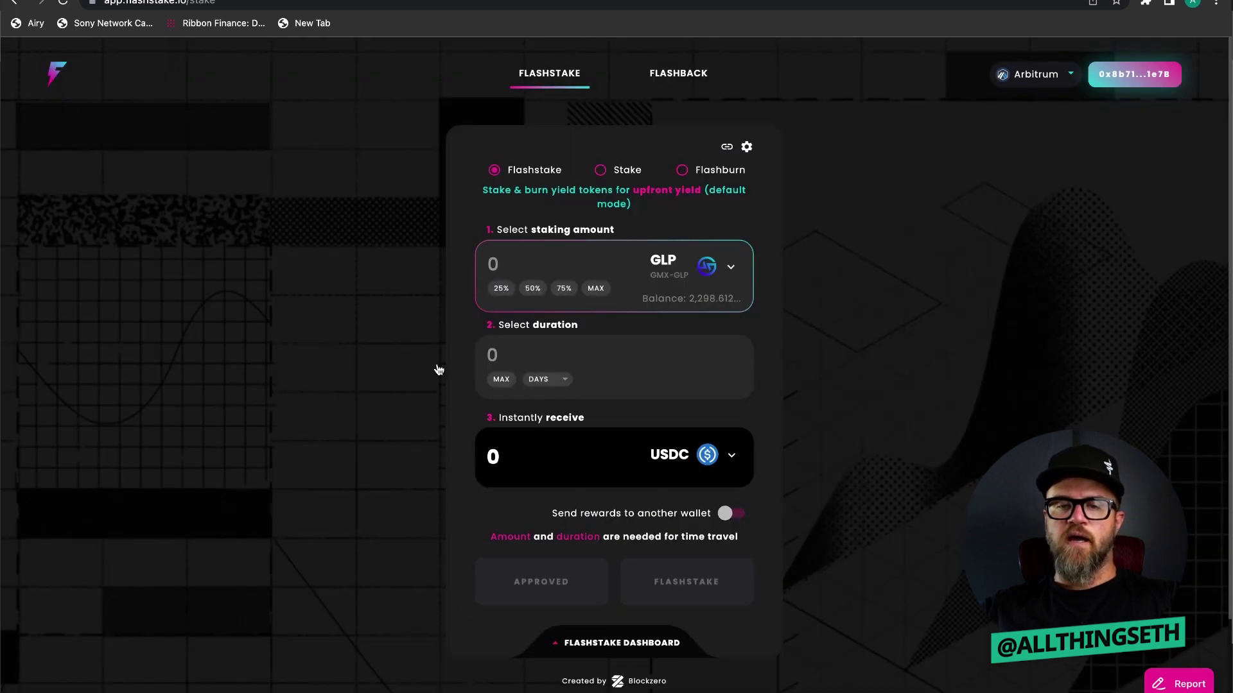
left_click(596, 290)
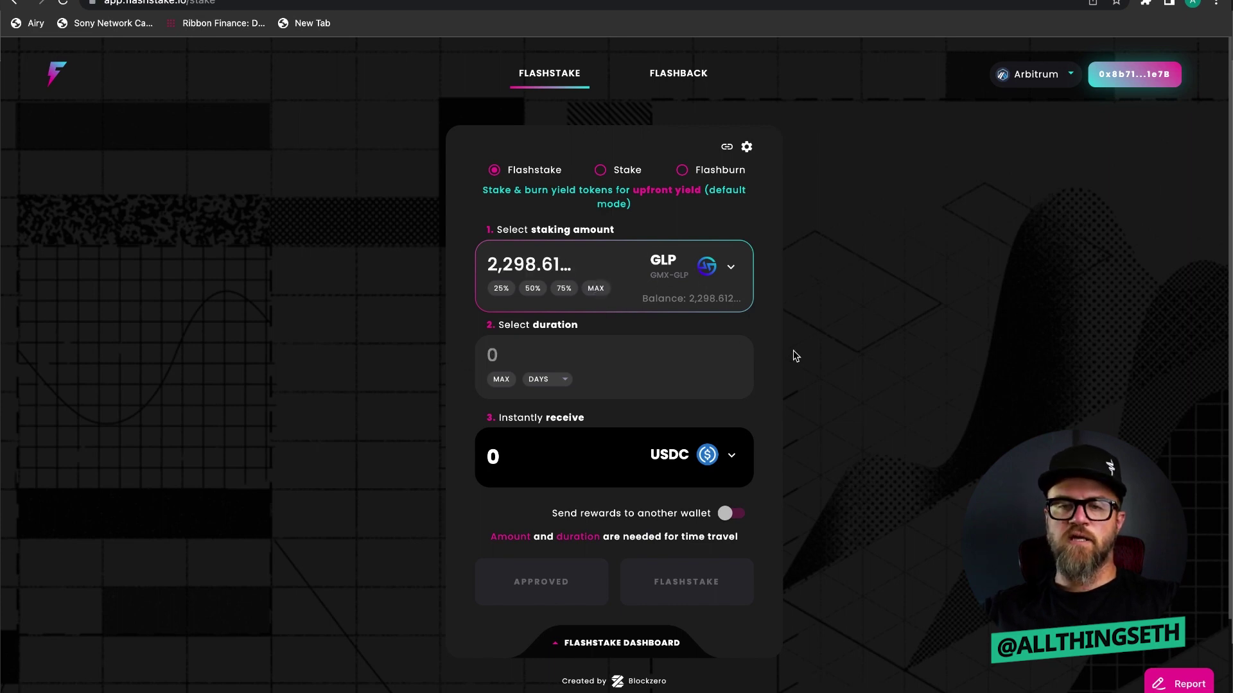
scroll(796, 357, "down", 1)
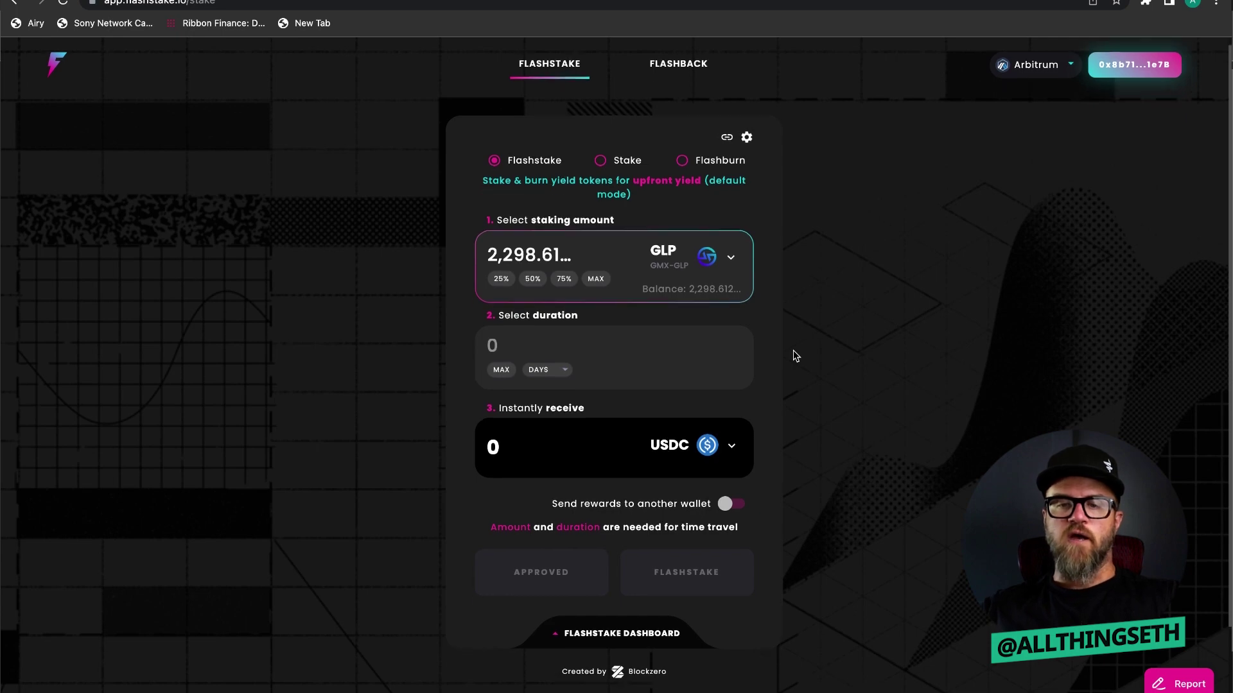
scroll(796, 356, "up", 1)
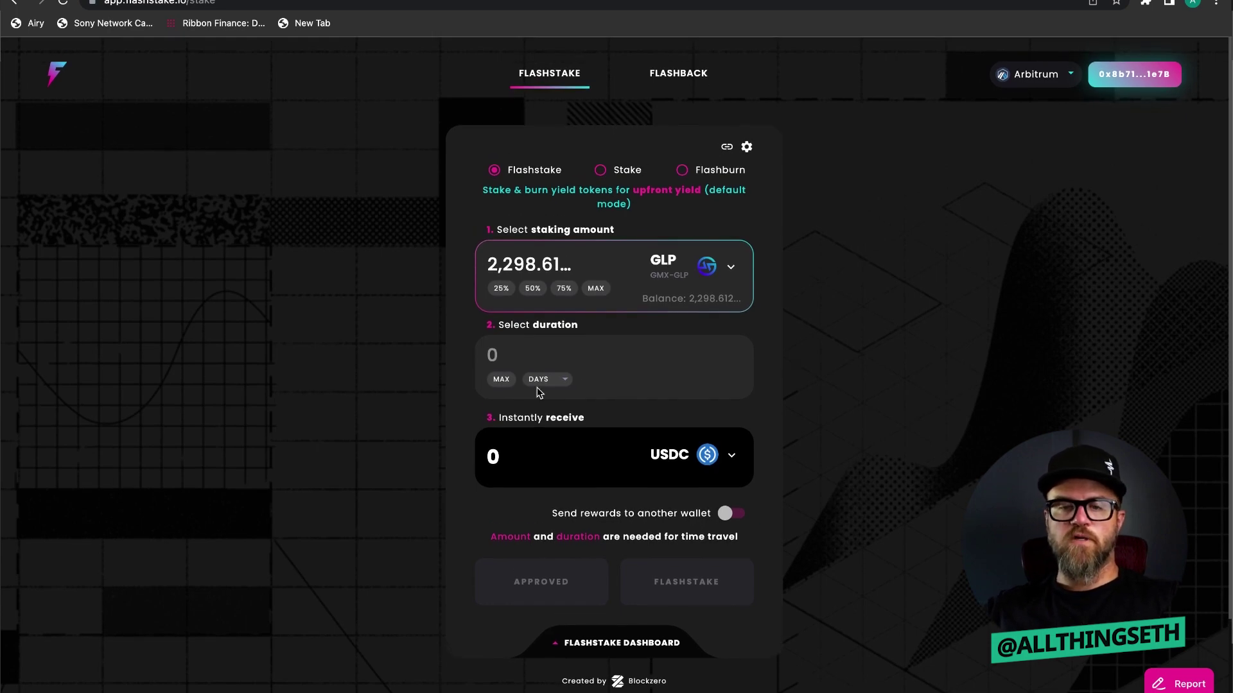
left_click(506, 359)
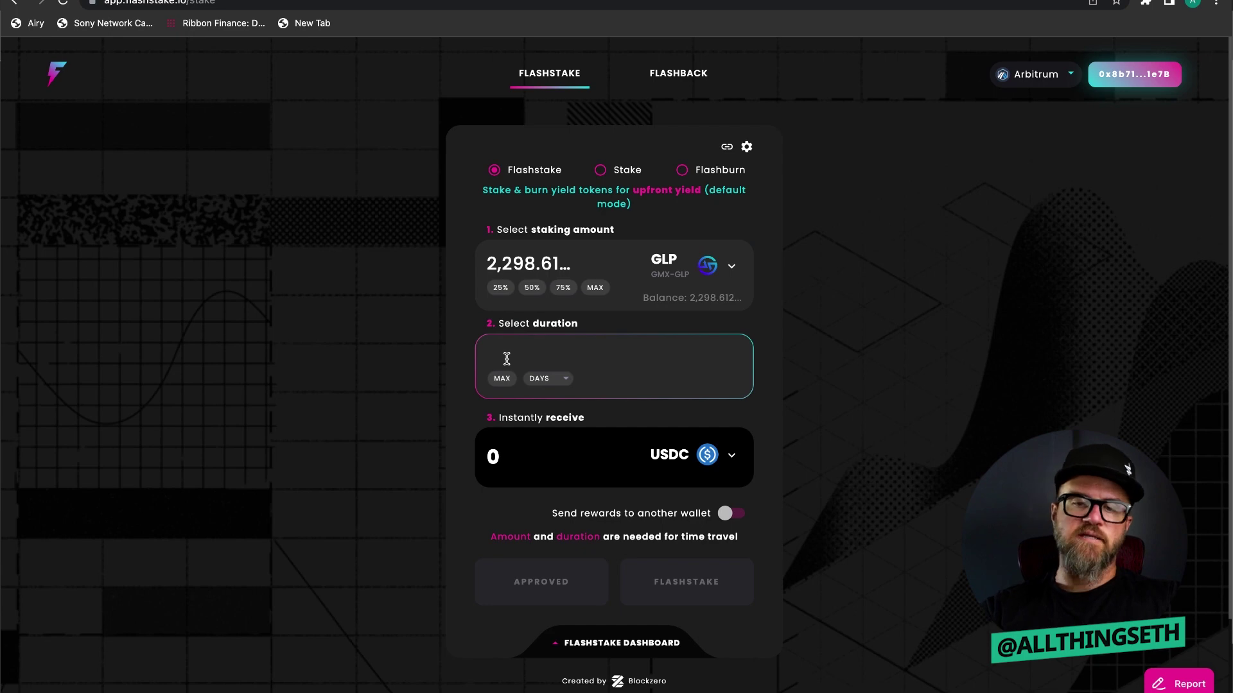
type("7")
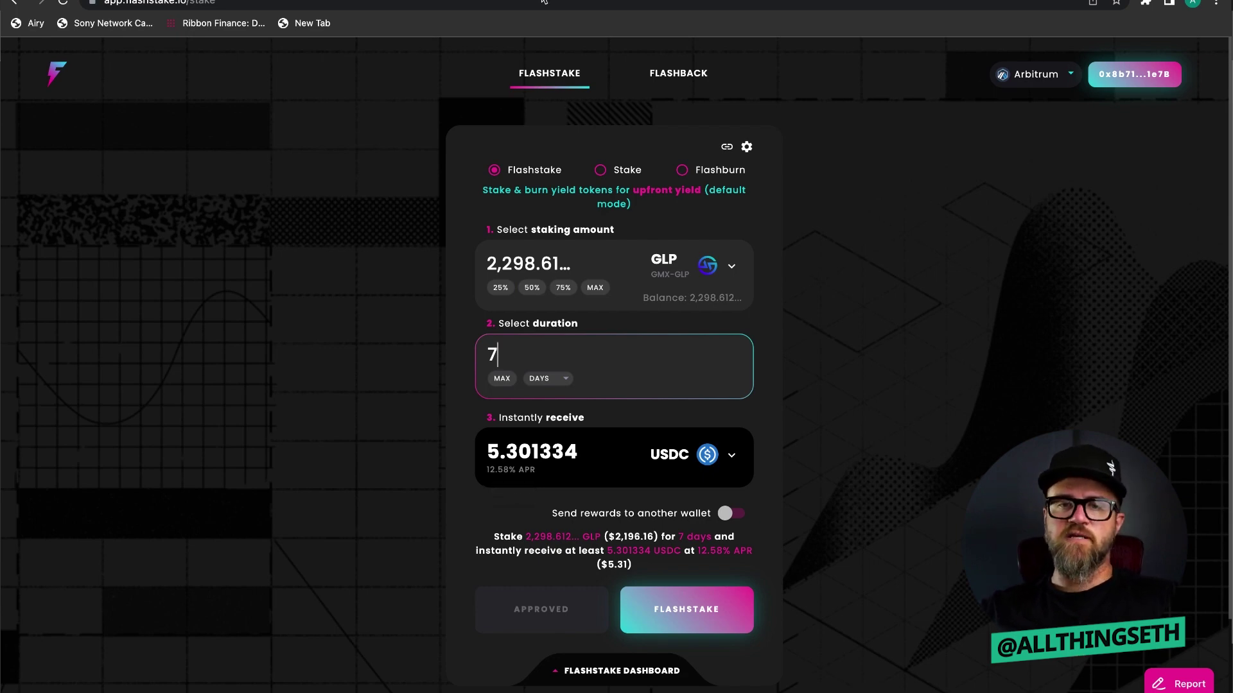
Step: Switch to the GMX Arbitrum analytics page and review its volume, fees, pool composition, trader profit and GLP AUM charts
left_click(547, 1)
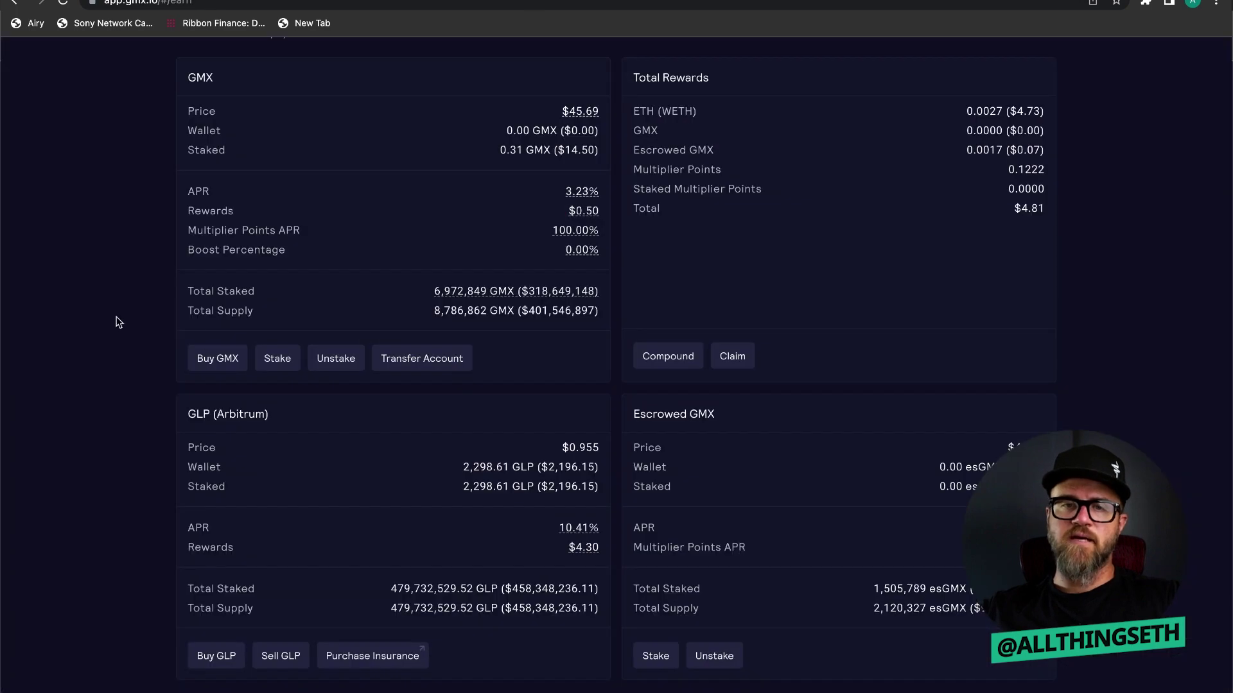
left_click(597, 0)
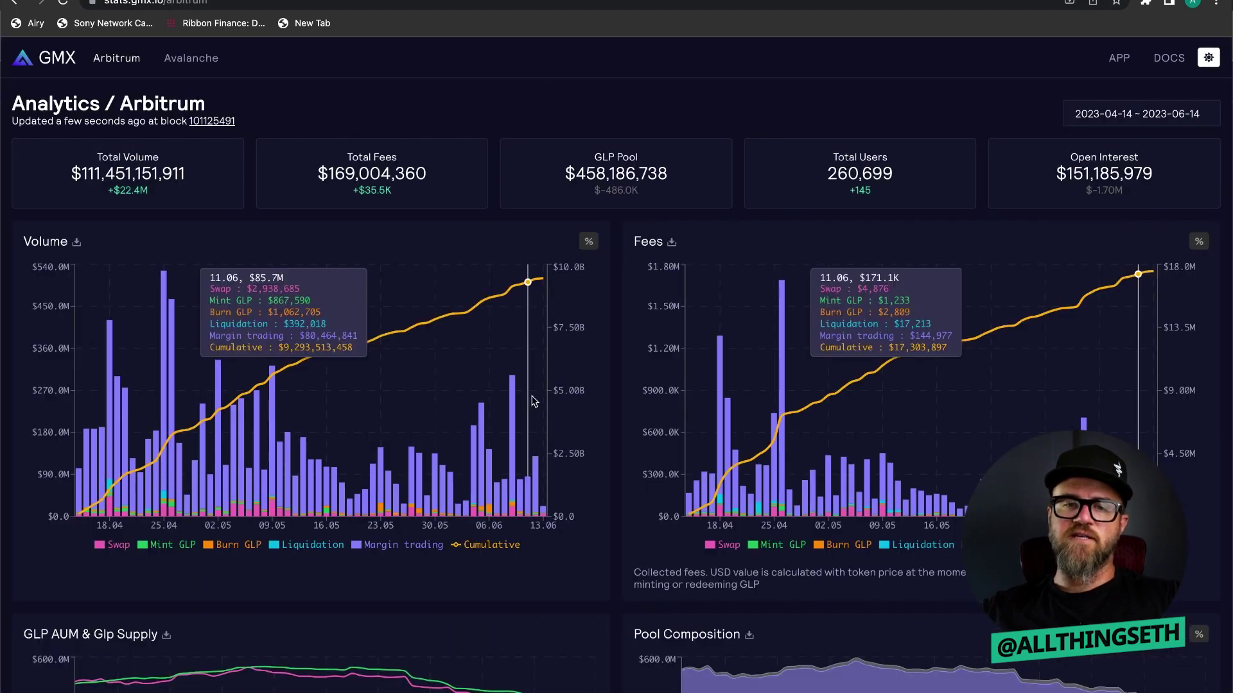
scroll(624, 395, "down", 2)
scroll(622, 393, "down", 15)
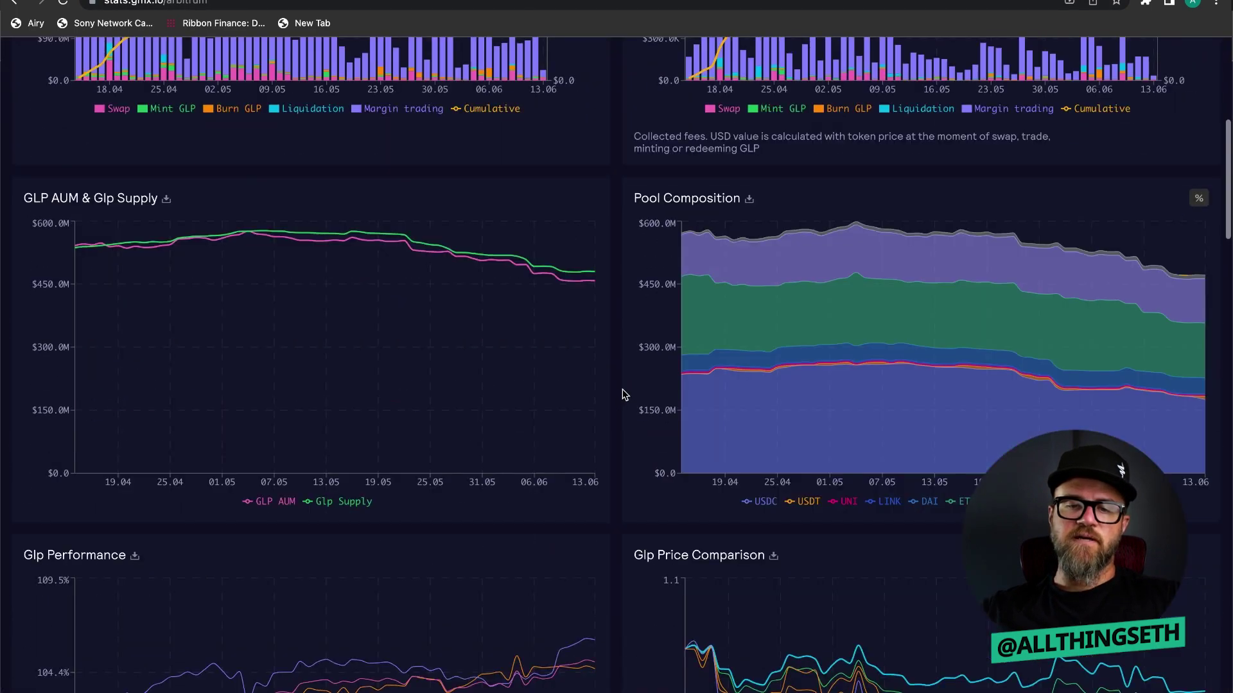
scroll(622, 394, "down", 6)
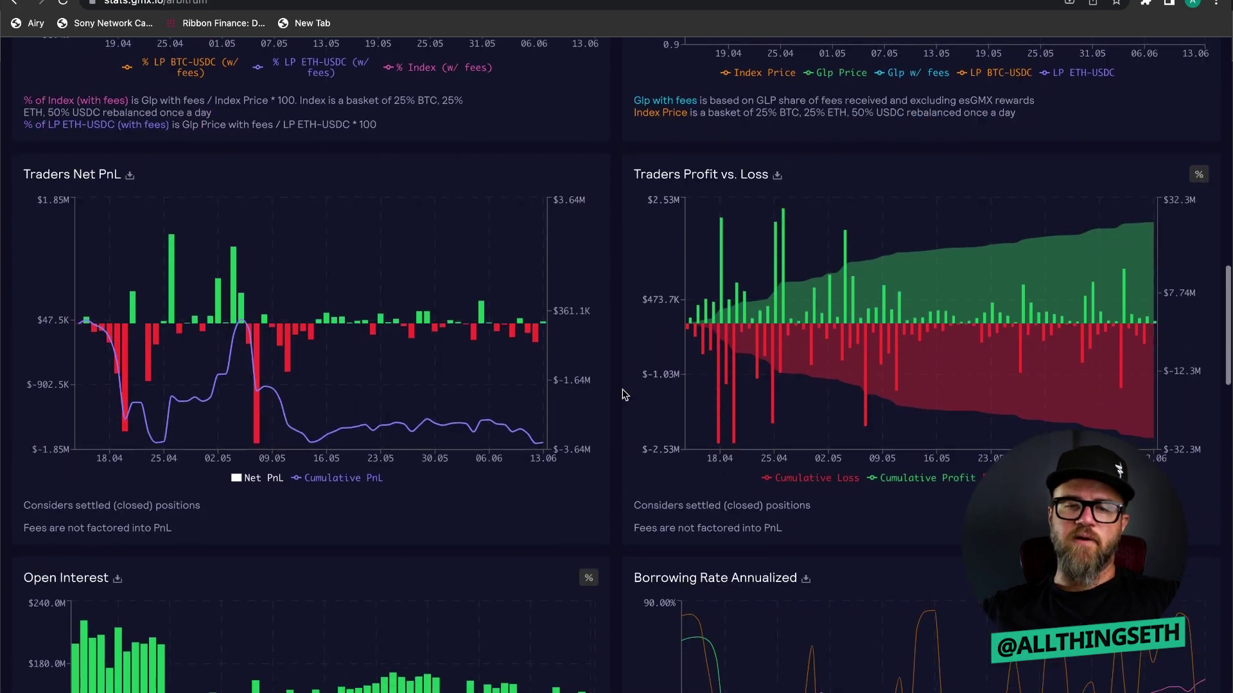
scroll(622, 394, "down", 6)
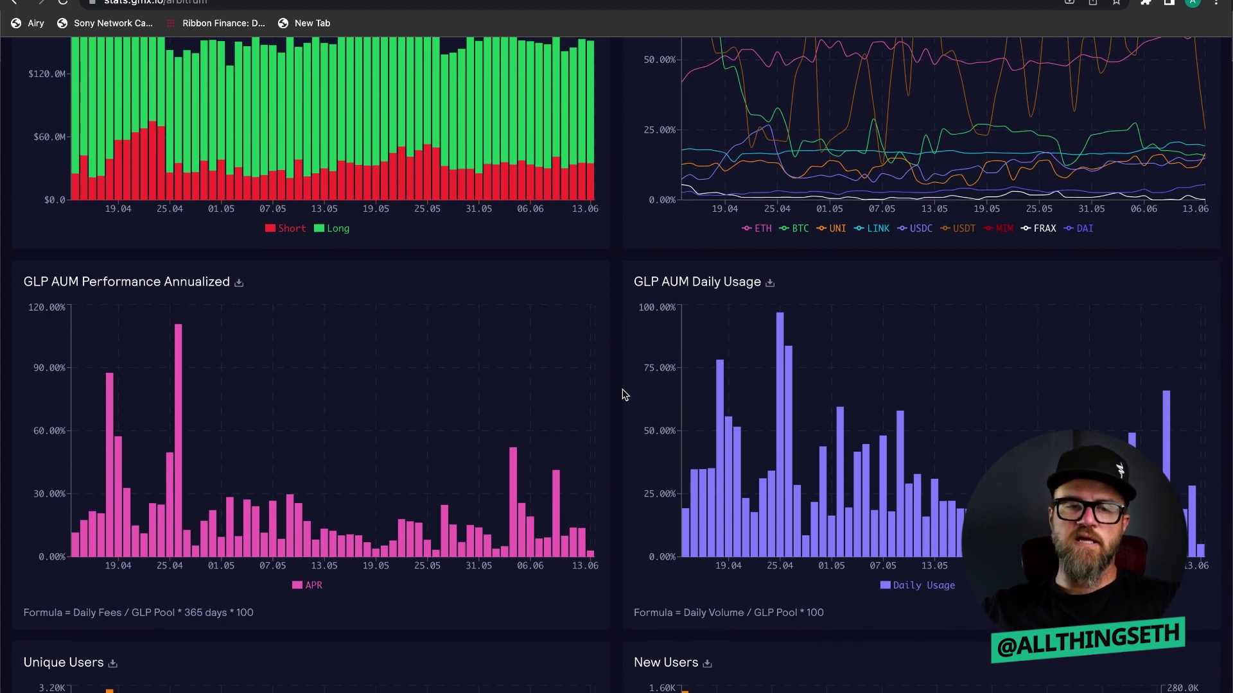
scroll(622, 393, "up", 12)
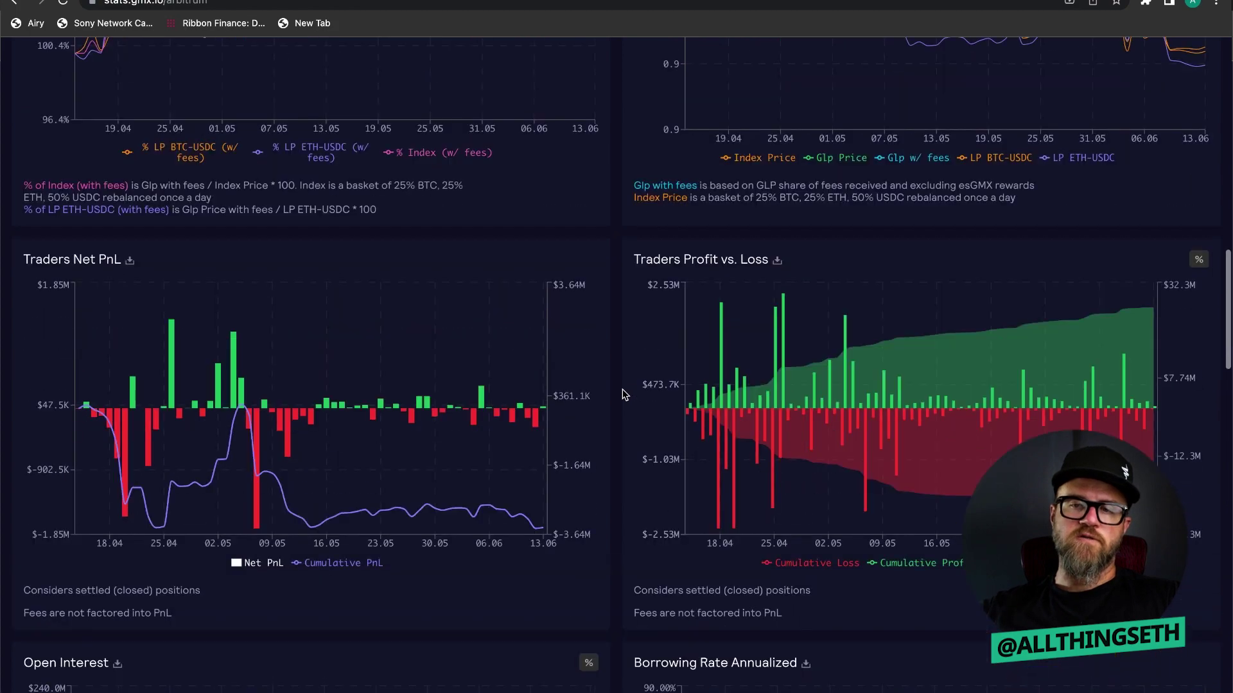
scroll(622, 394, "up", 12)
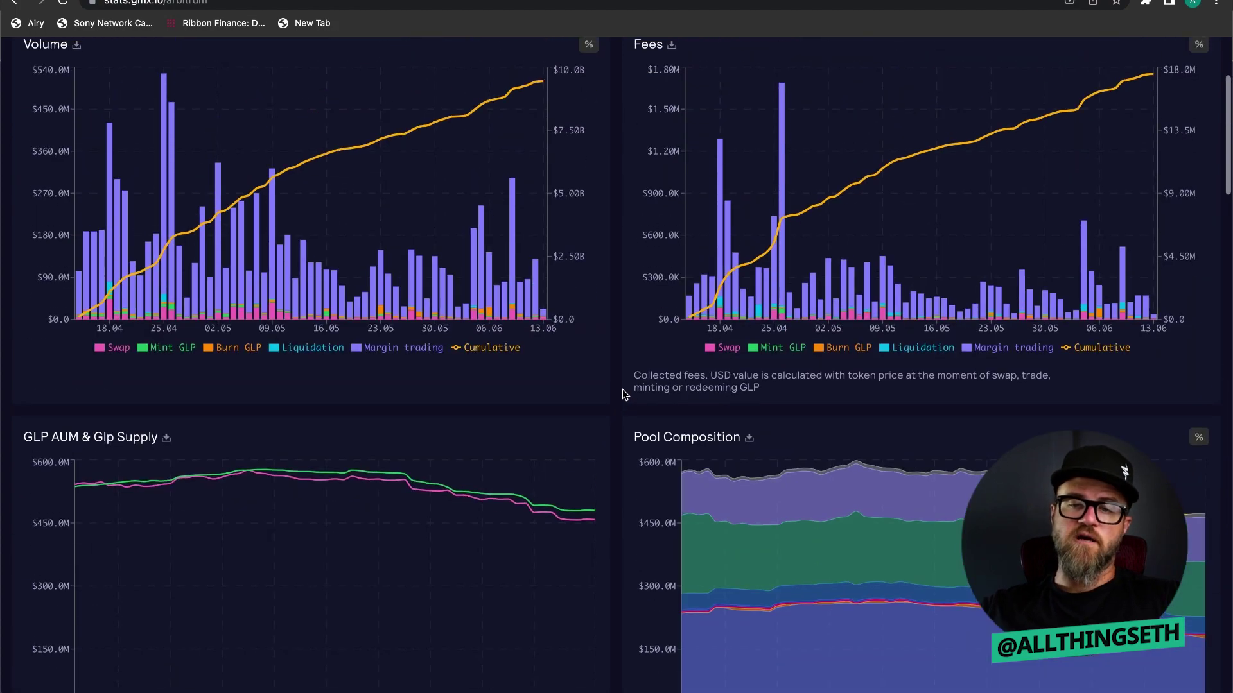
scroll(622, 393, "up", 3)
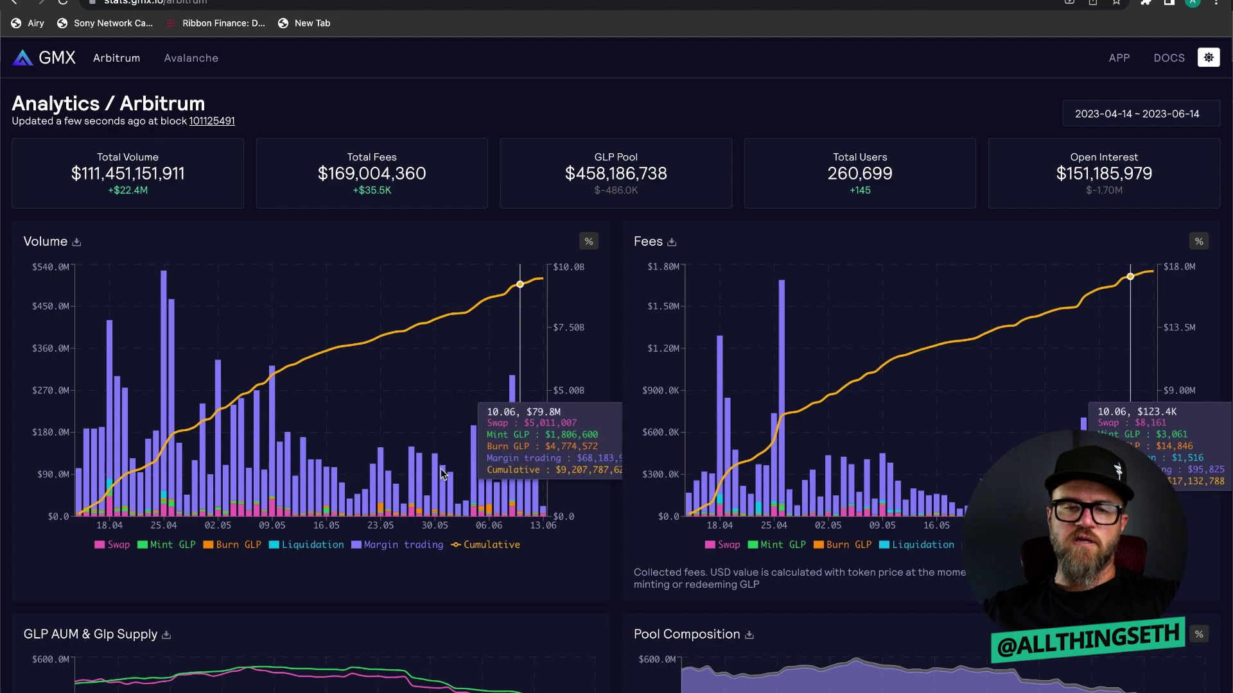
Step: Examine the remaining GMX Arbitrum charts through Swap Sources, including open interest, users and annualized GLP AUM performance
scroll(550, 462, "down", 15)
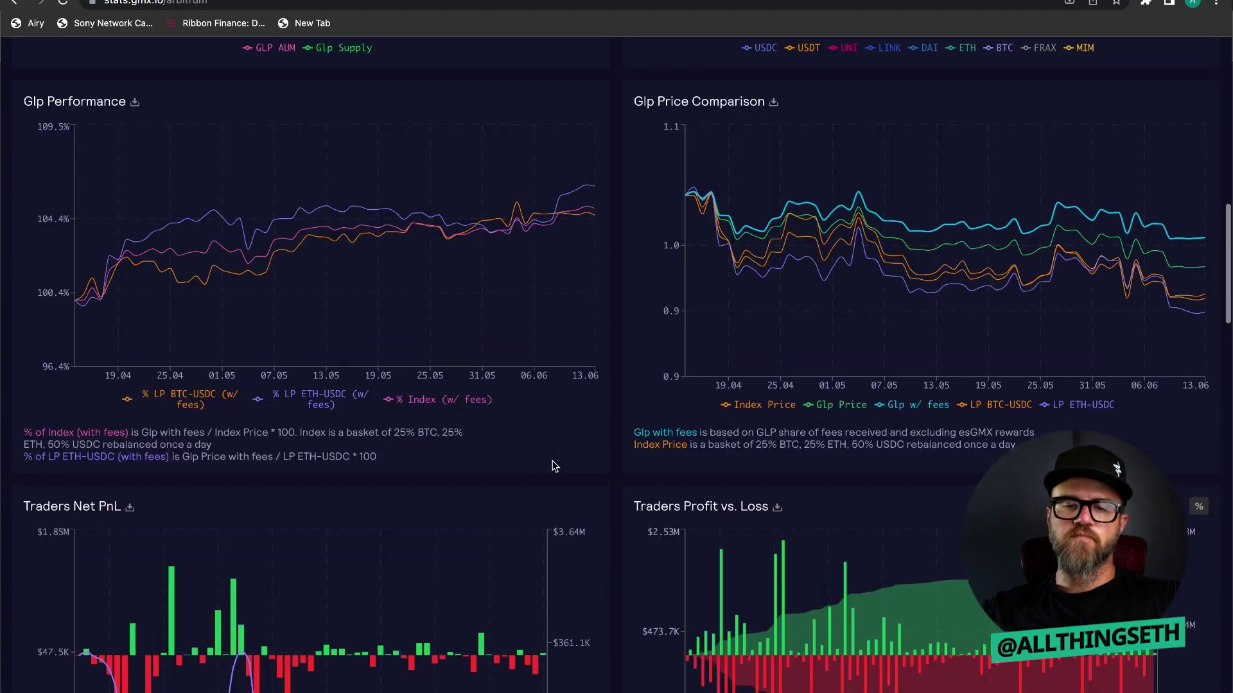
scroll(590, 475, "down", 10)
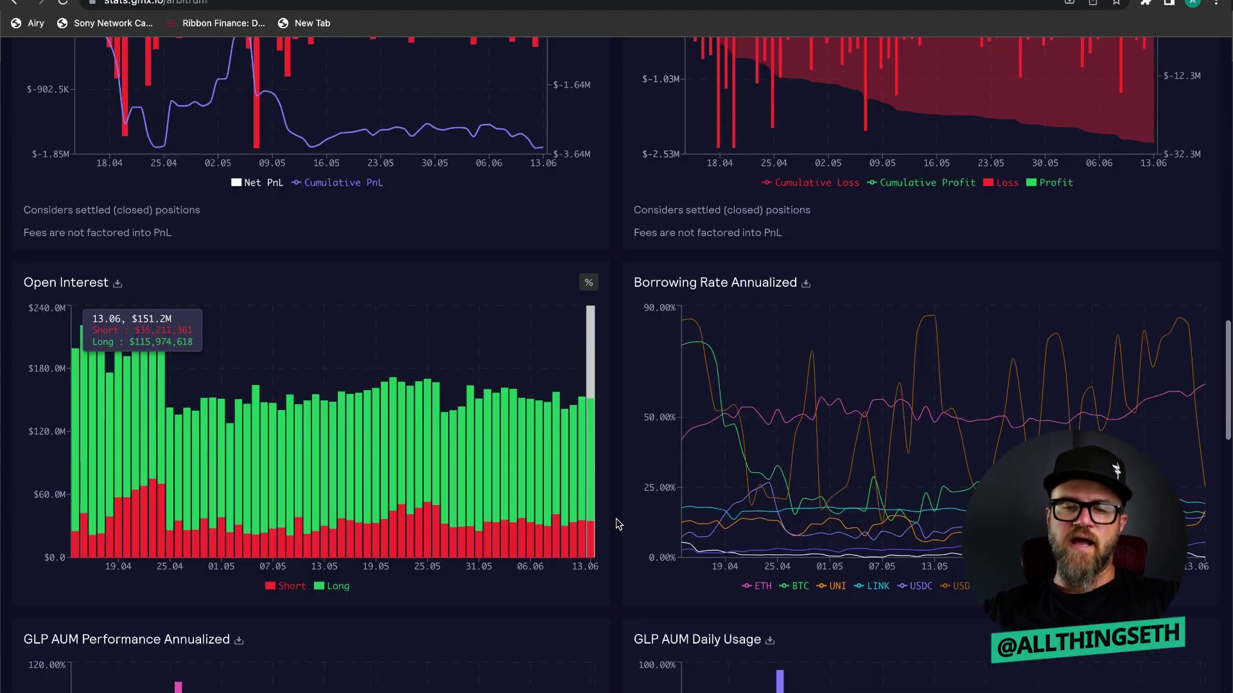
scroll(615, 518, "down", 15)
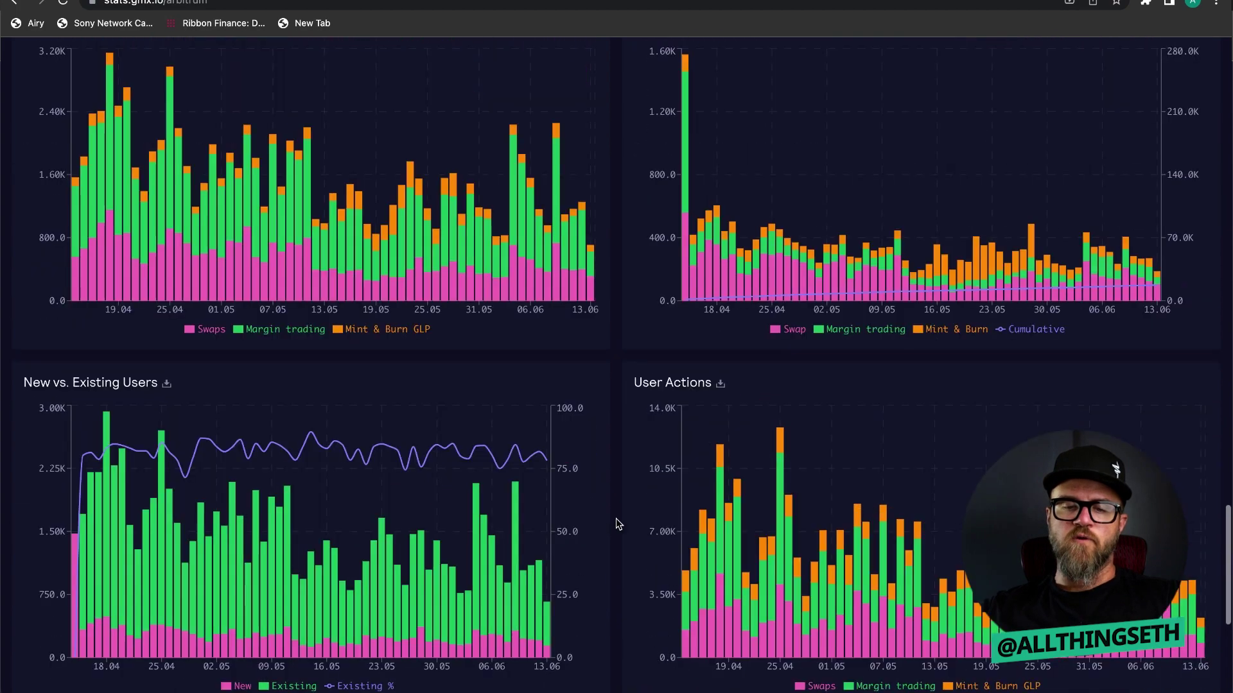
scroll(616, 519, "down", 2)
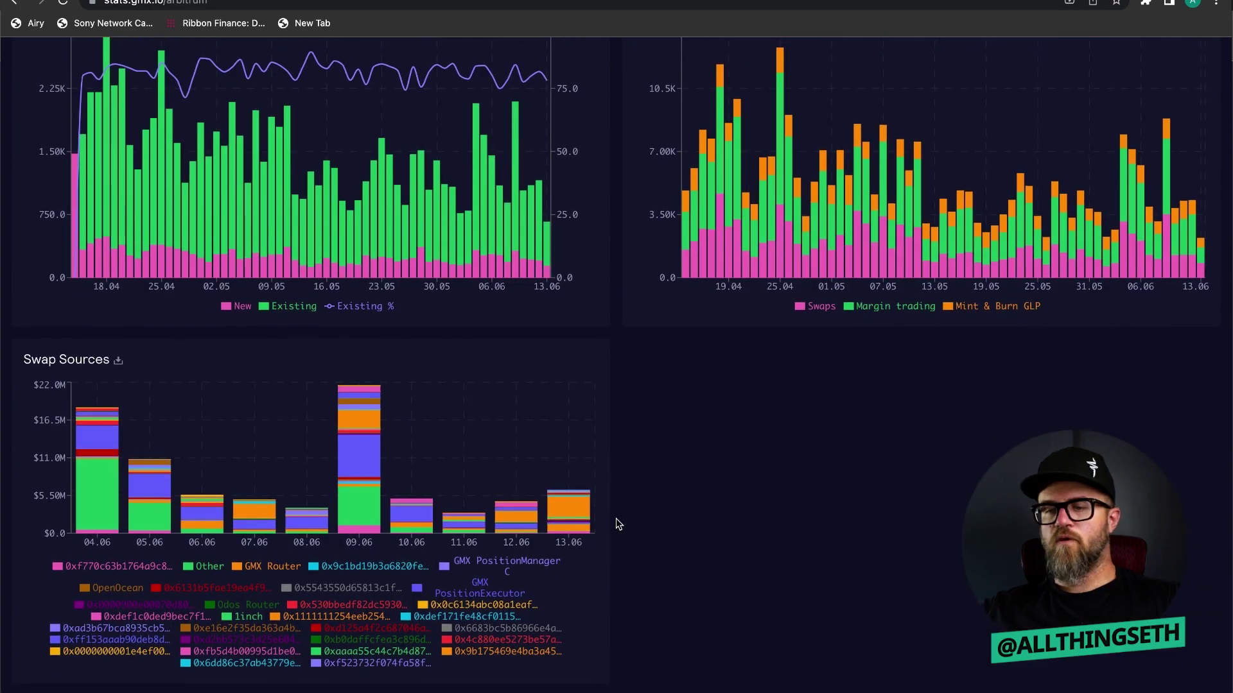
scroll(616, 524, "up", 20)
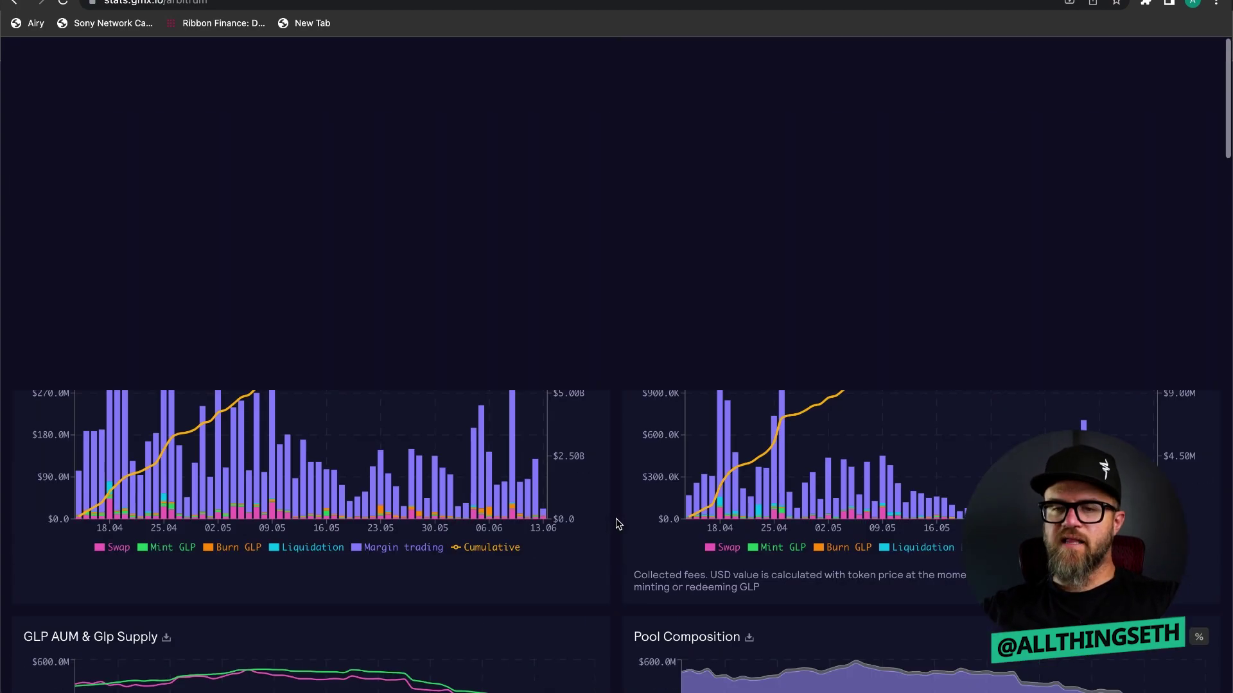
scroll(615, 518, "down", 12)
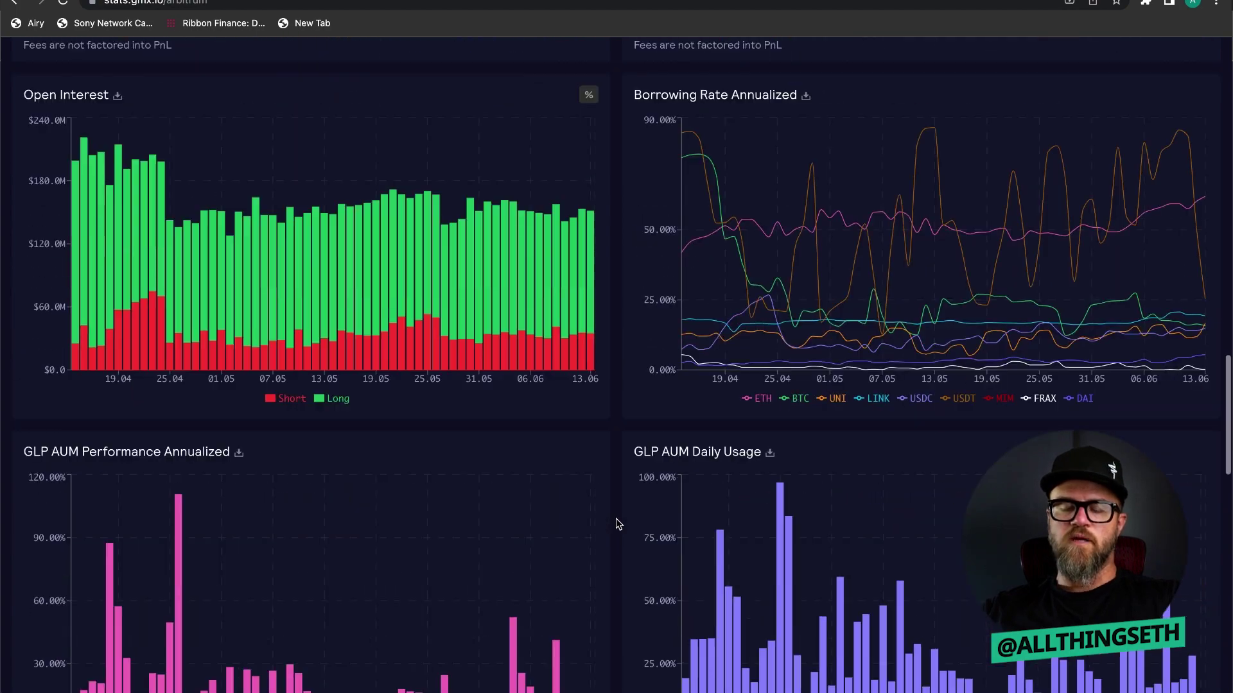
scroll(615, 525, "down", 3)
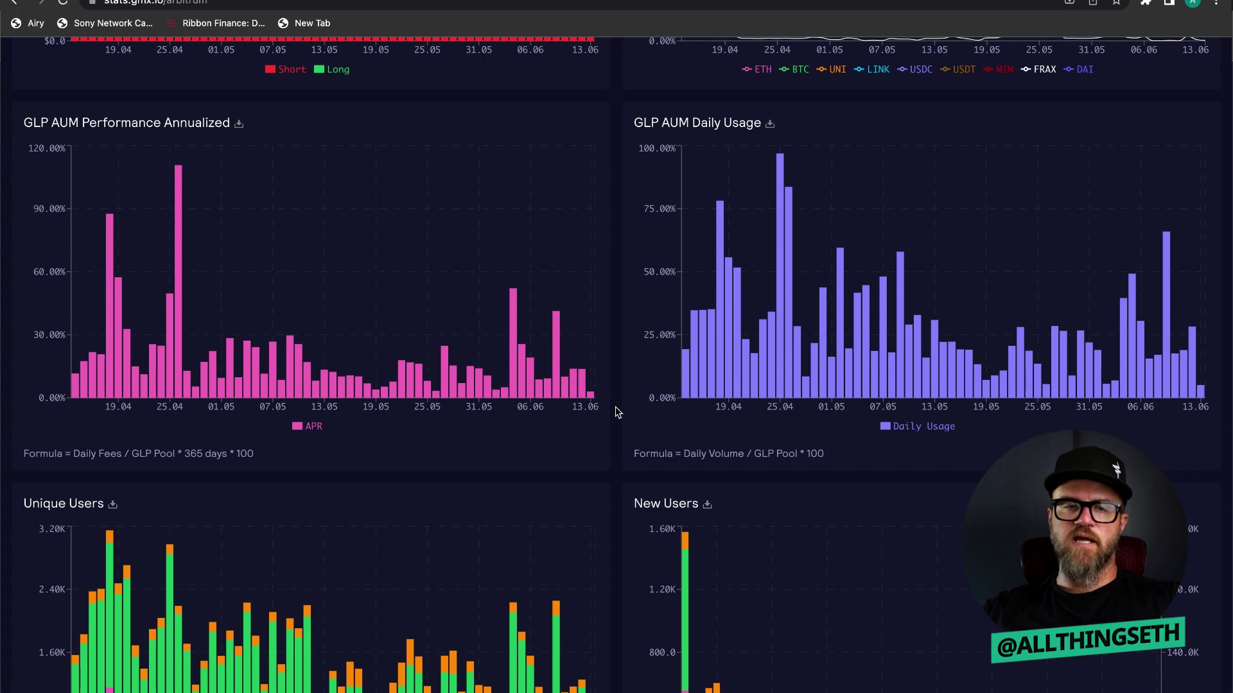
scroll(616, 411, "up", 1)
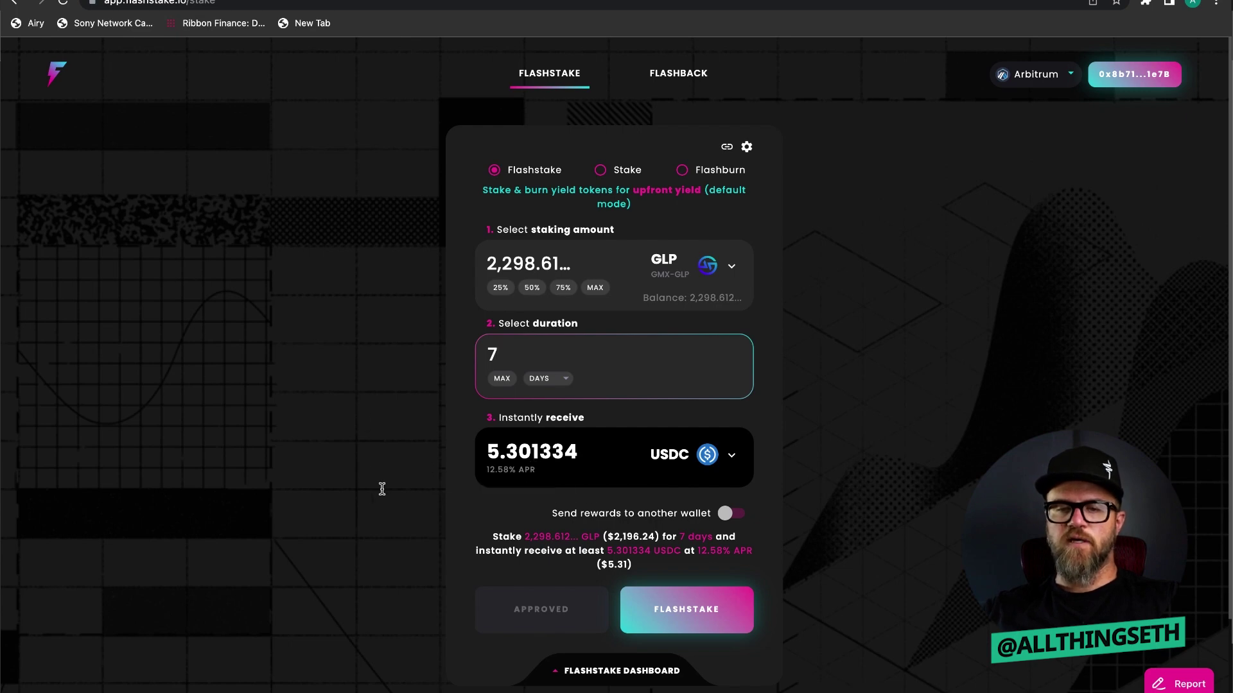
scroll(379, 513, "down", 1)
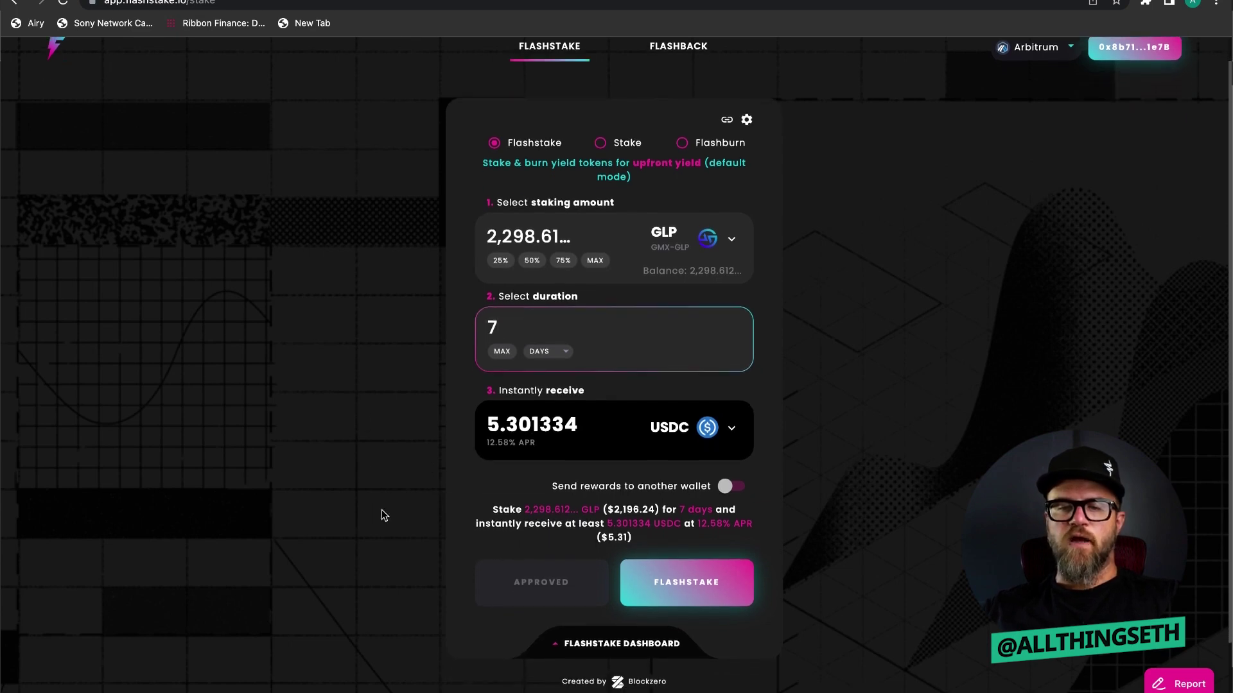
scroll(382, 514, "up", 1)
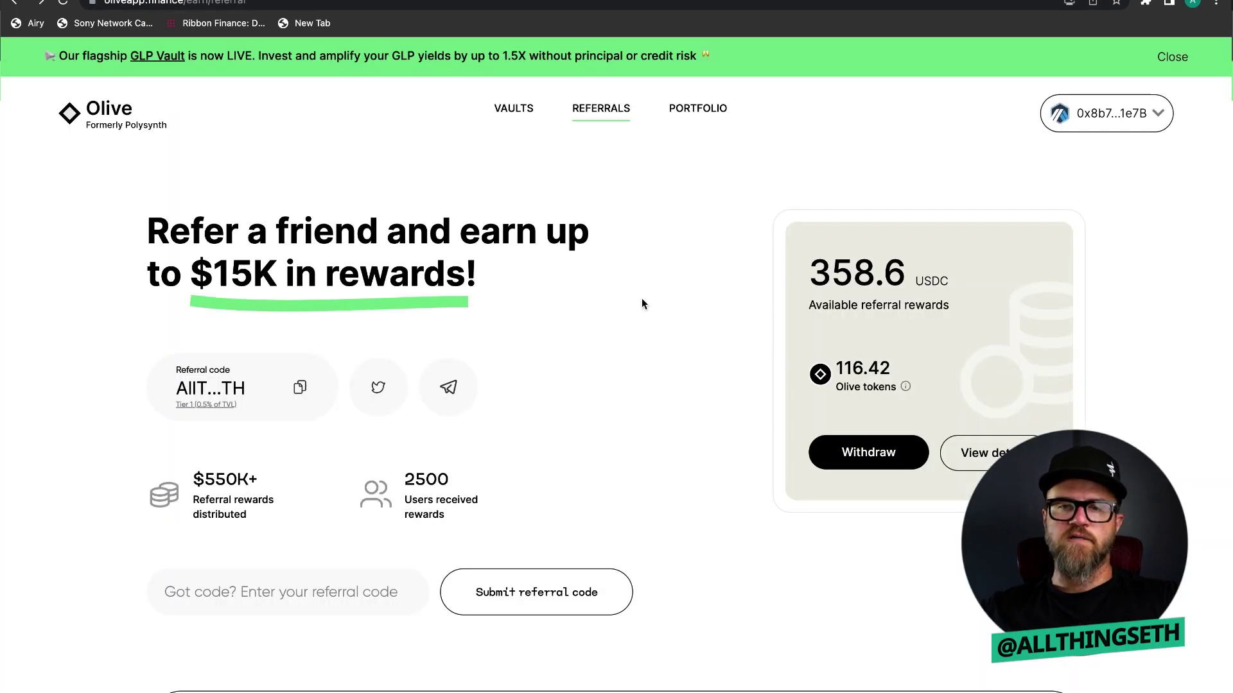
Step: Open Olive's vaults list and check the APY of the principal protected GLP vault
left_click(510, 109)
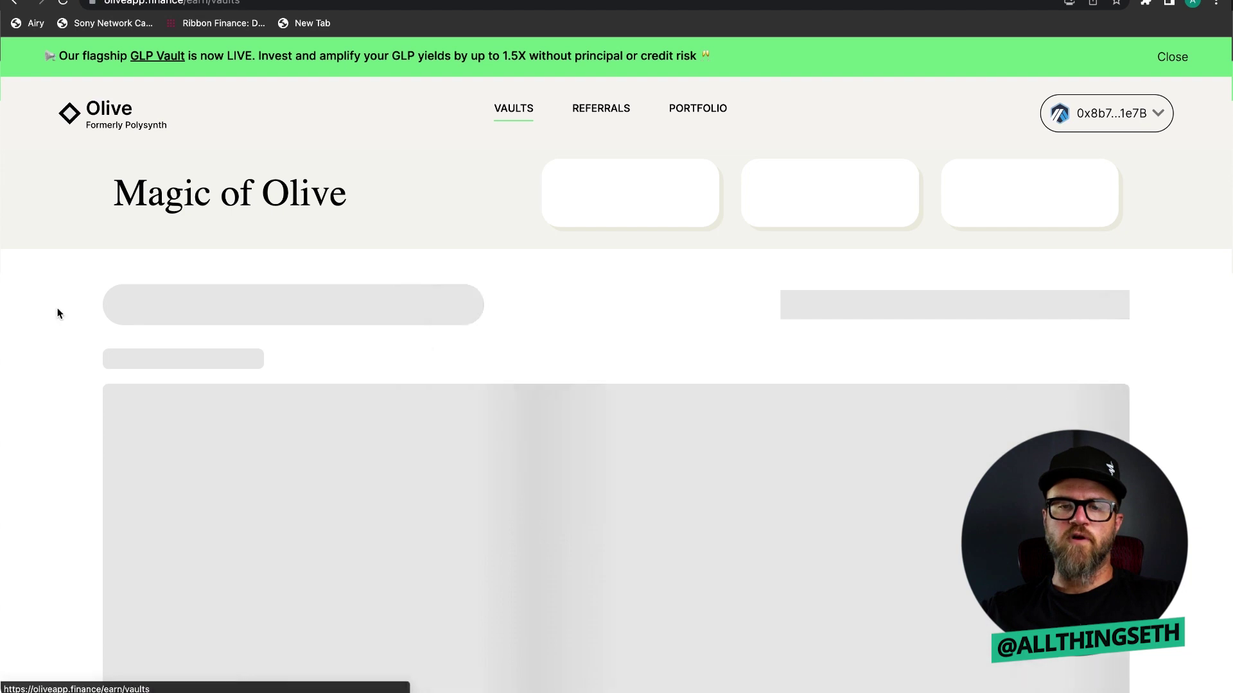
scroll(67, 409, "down", 3)
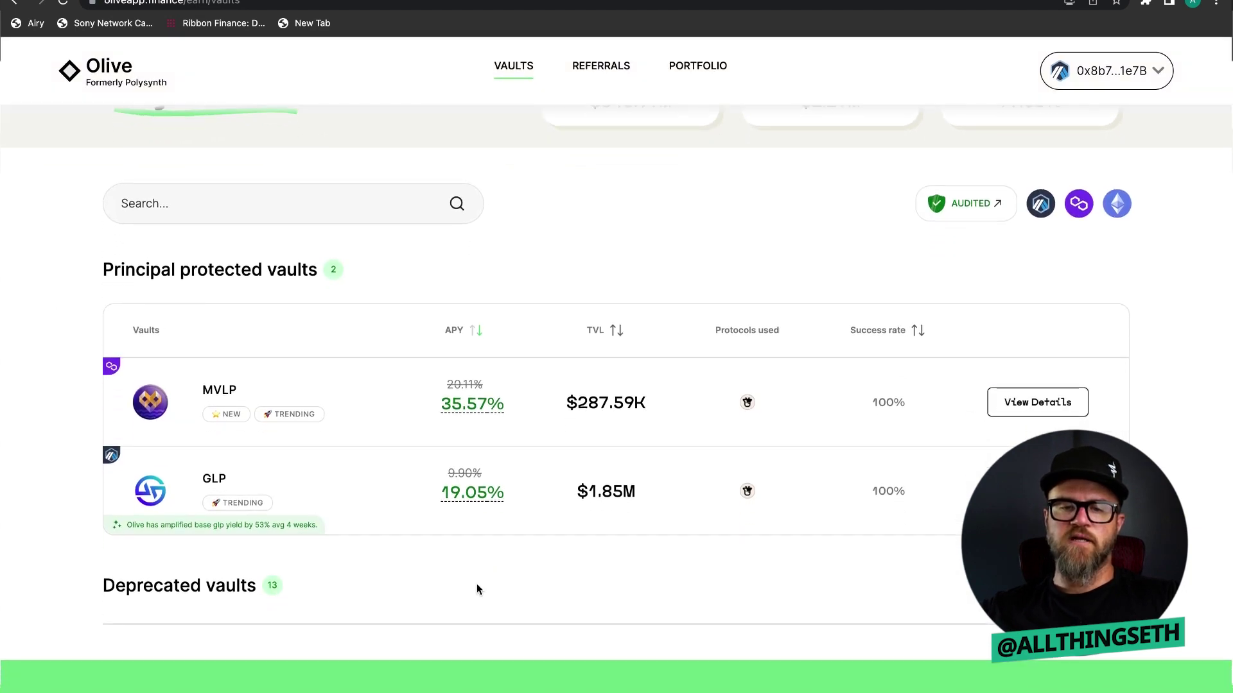
mouse_move(473, 492)
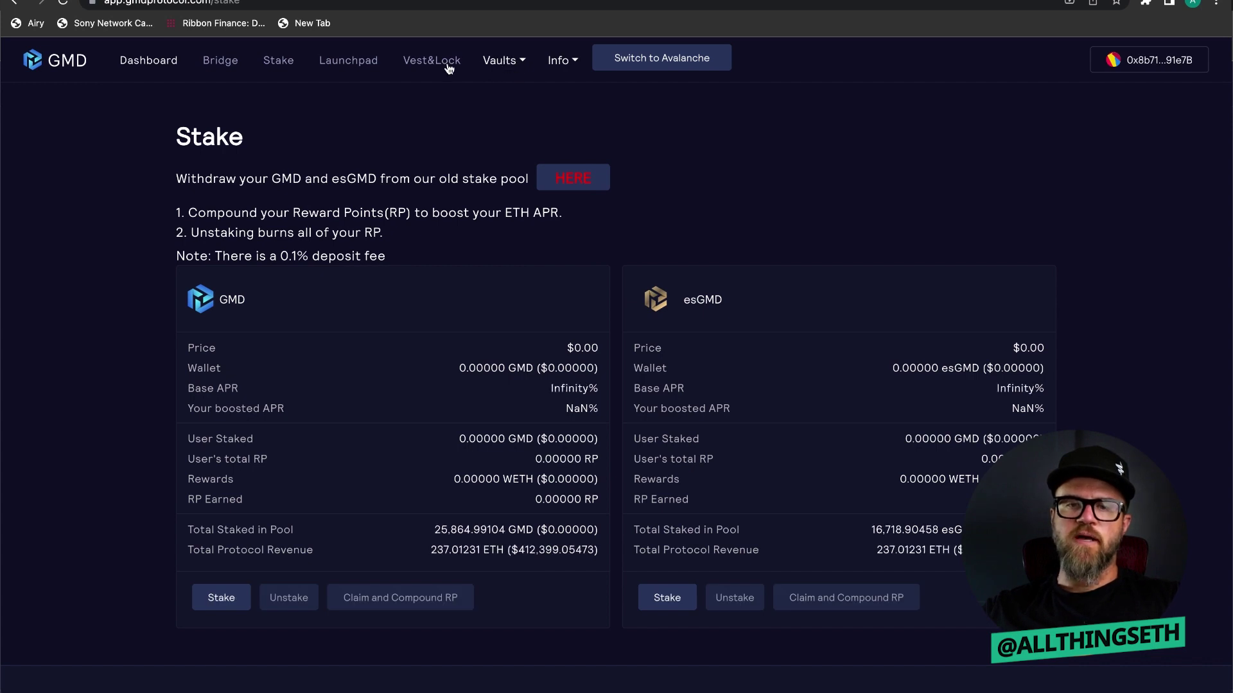
Step: Open GMD's GMX vaults and examine the APY, staked amounts and deposit fees of the USDC, ETH, BTC and USDT vaults
left_click(503, 62)
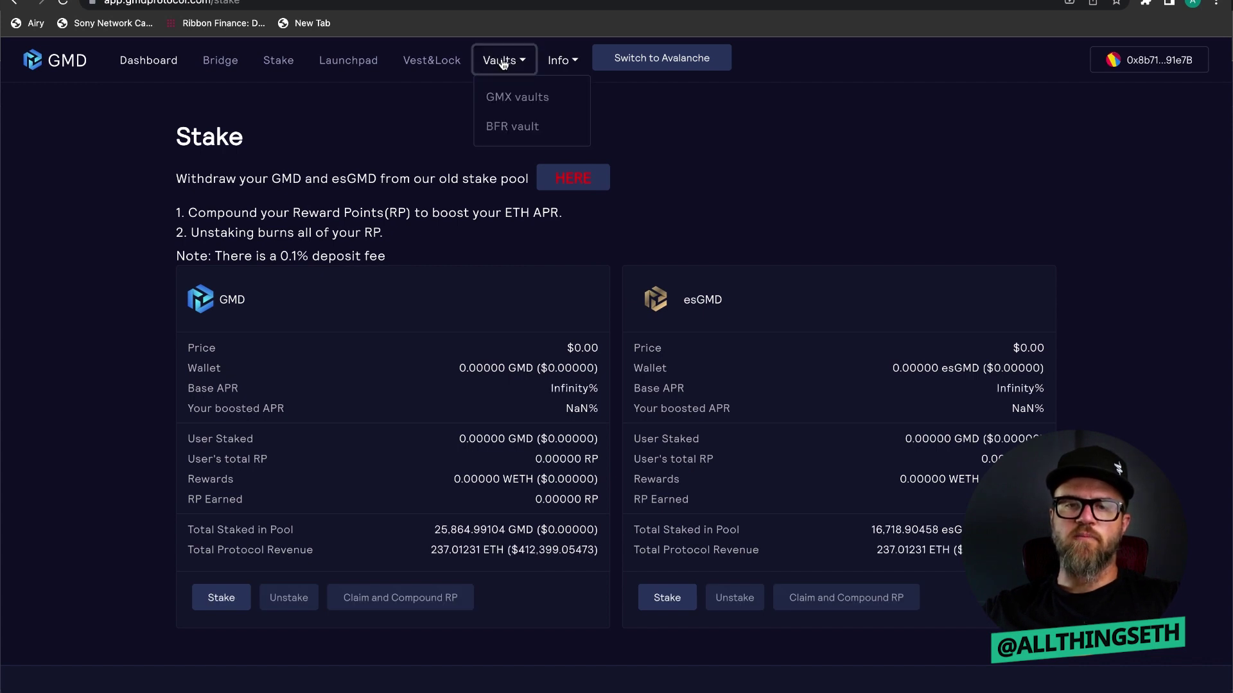
left_click(503, 104)
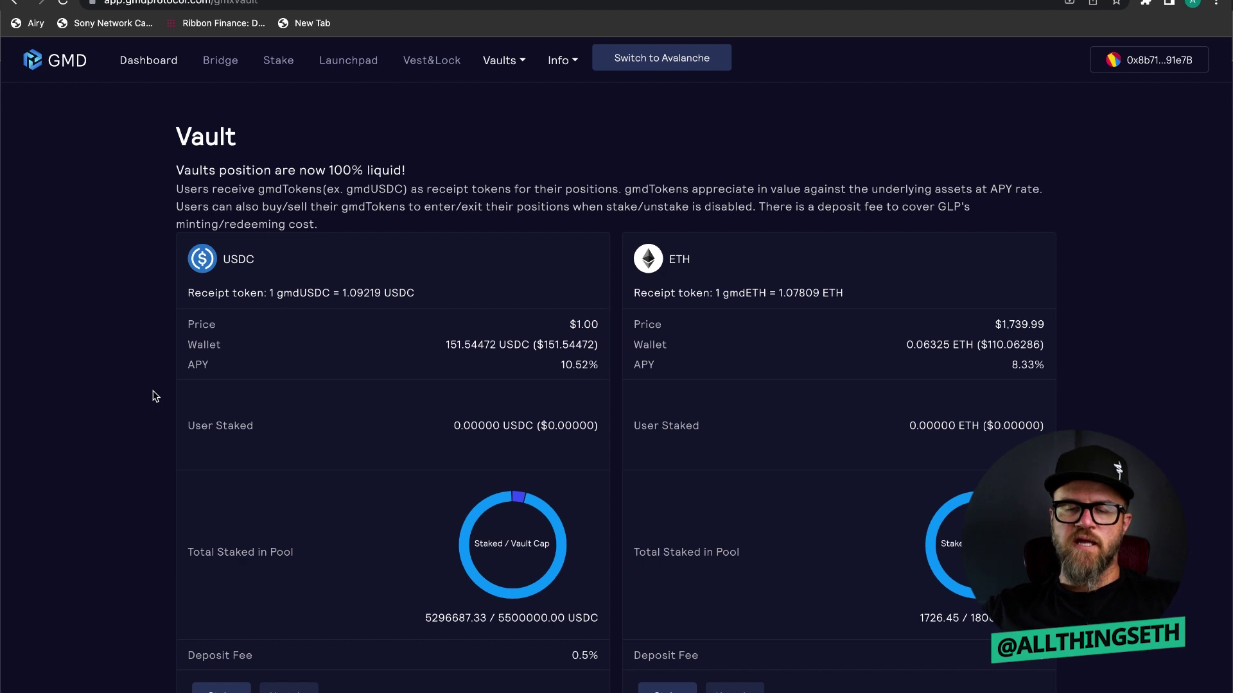
scroll(156, 396, "down", 1)
scroll(155, 396, "down", 1)
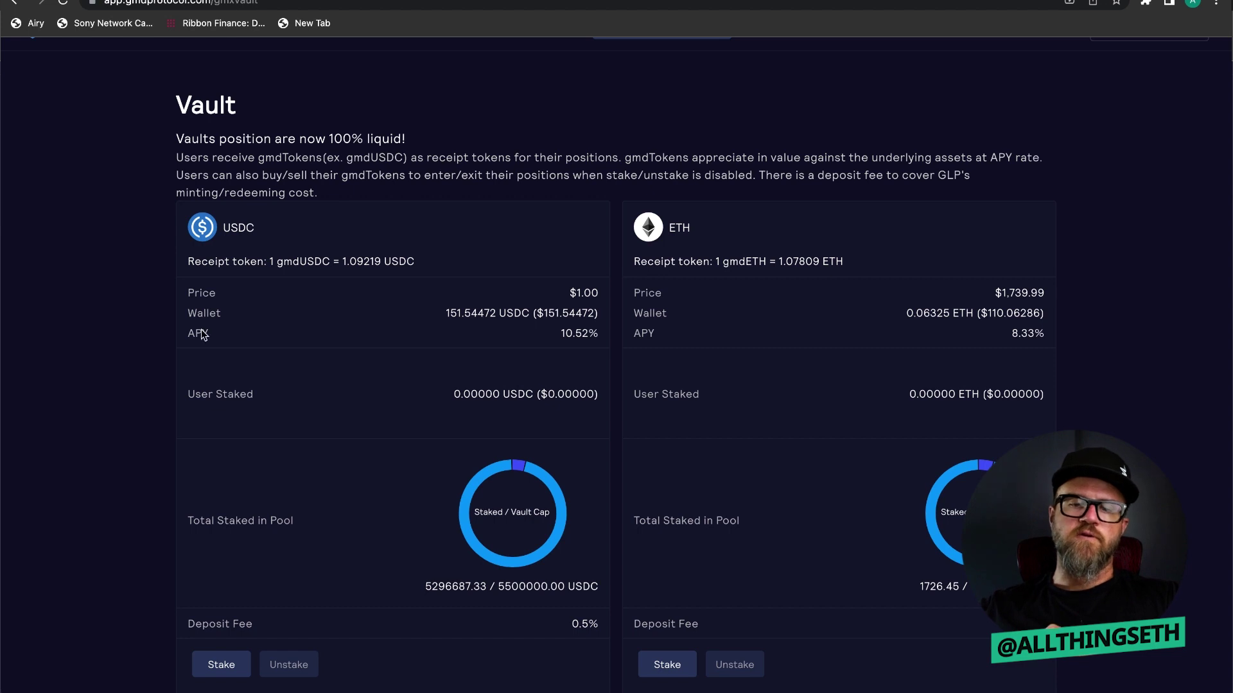
scroll(162, 335, "down", 1)
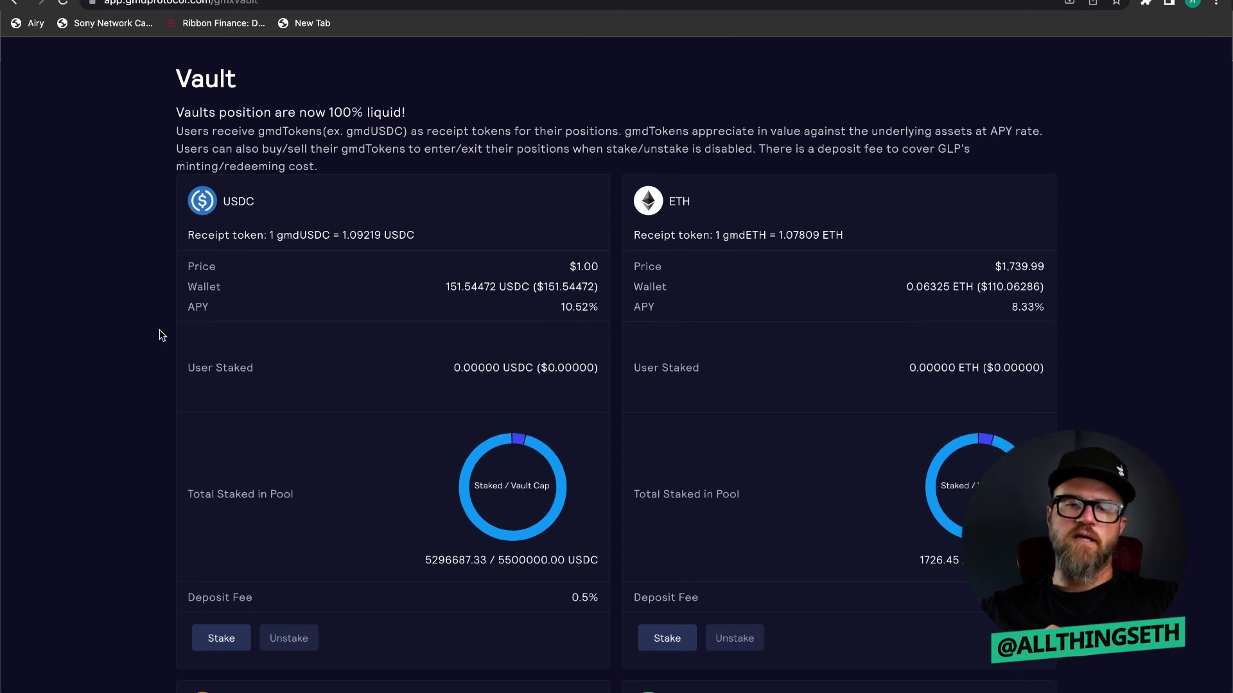
scroll(162, 335, "down", 1)
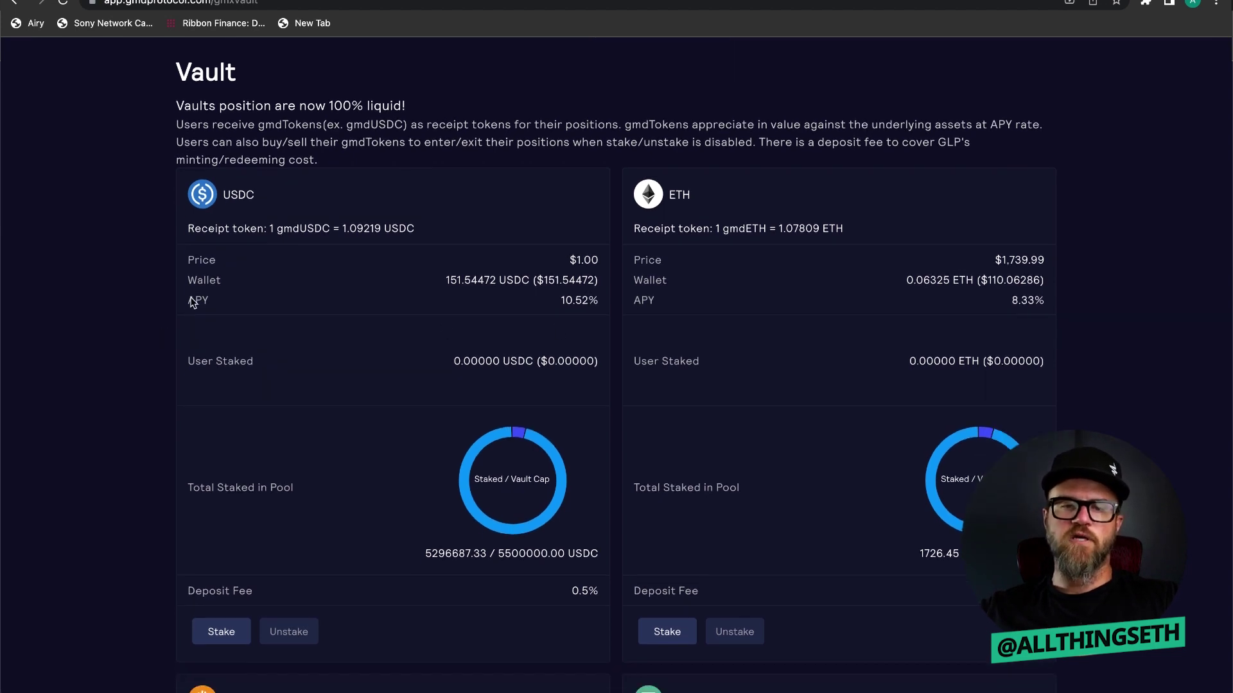
scroll(130, 337, "down", 1)
scroll(129, 337, "down", 5)
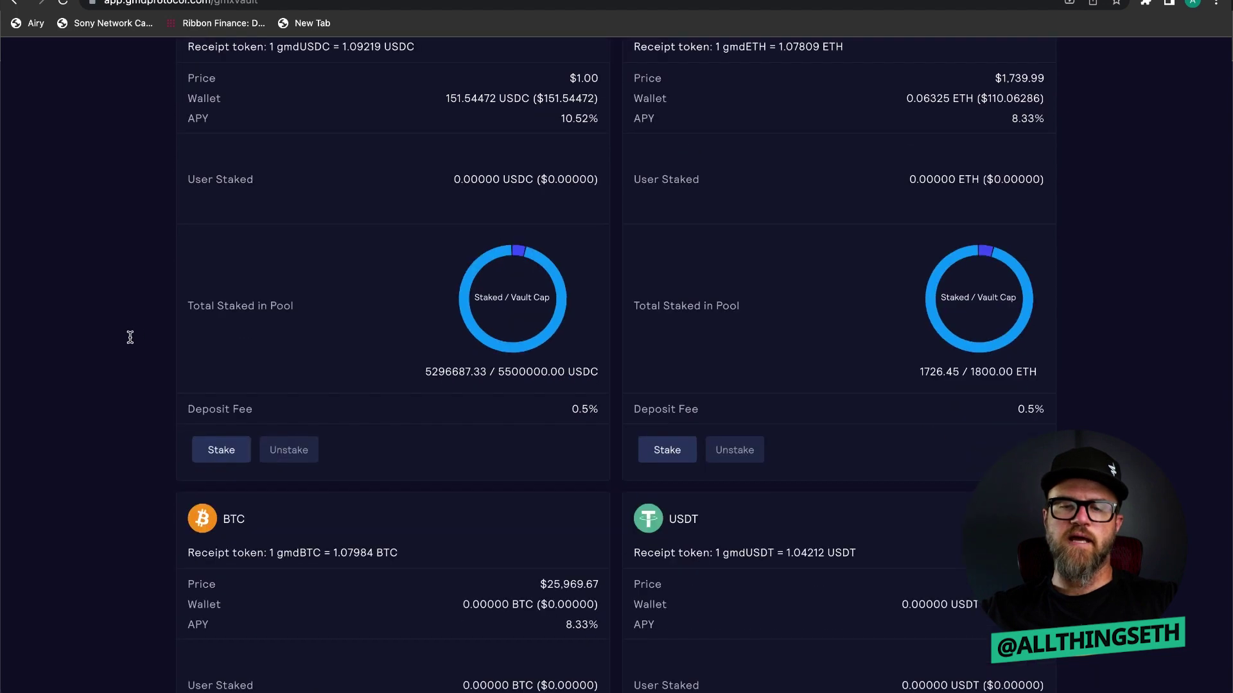
scroll(131, 342, "up", 4)
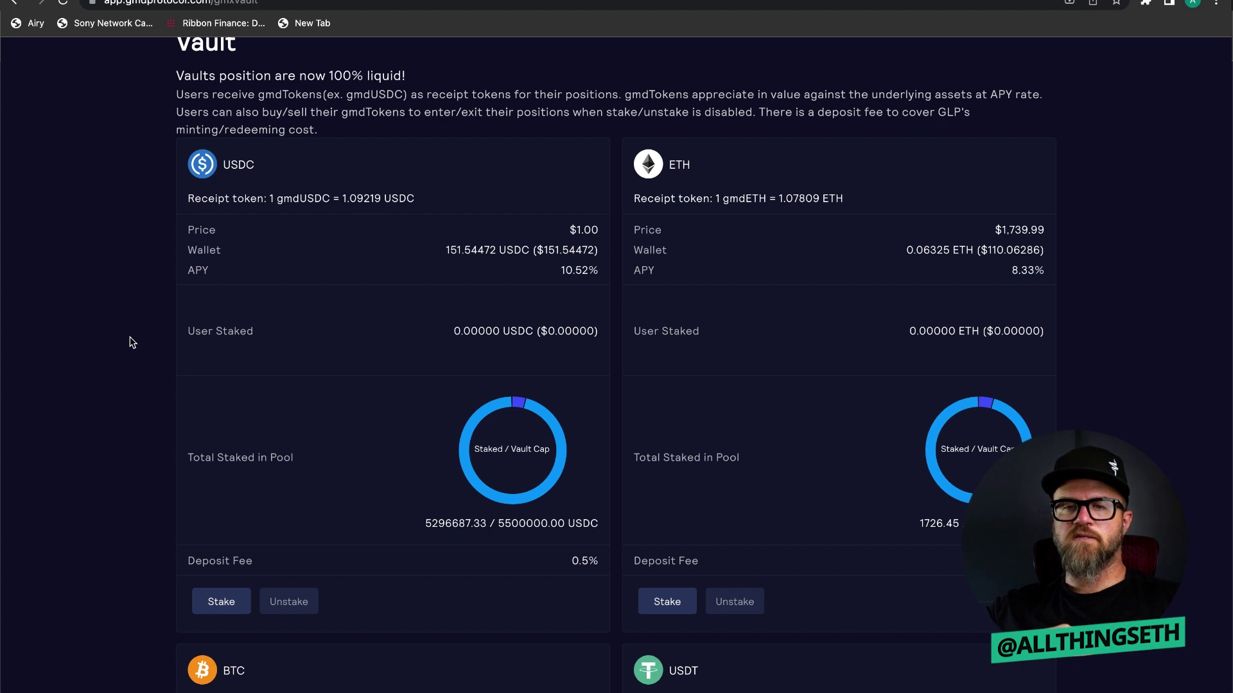
Step: Compare the wallet balances, APY, pool usage and deposit fees of GMD's USDC and ETH vaults
scroll(138, 305, "down", 1)
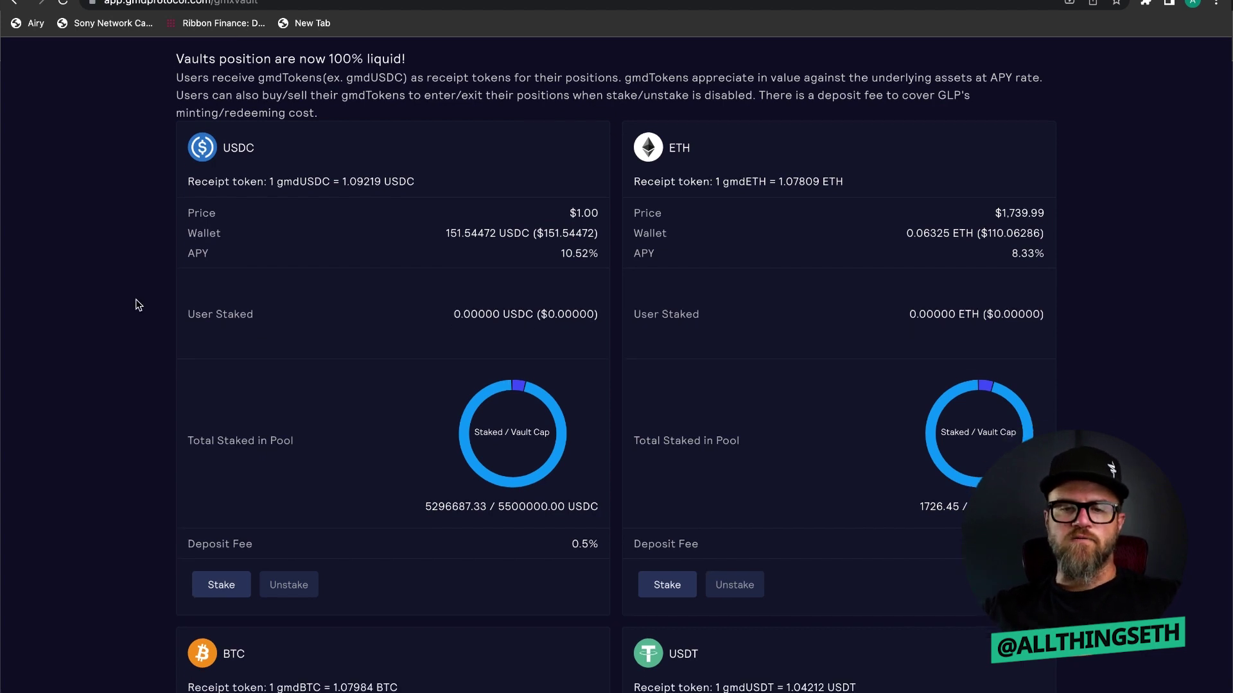
scroll(137, 305, "down", 1)
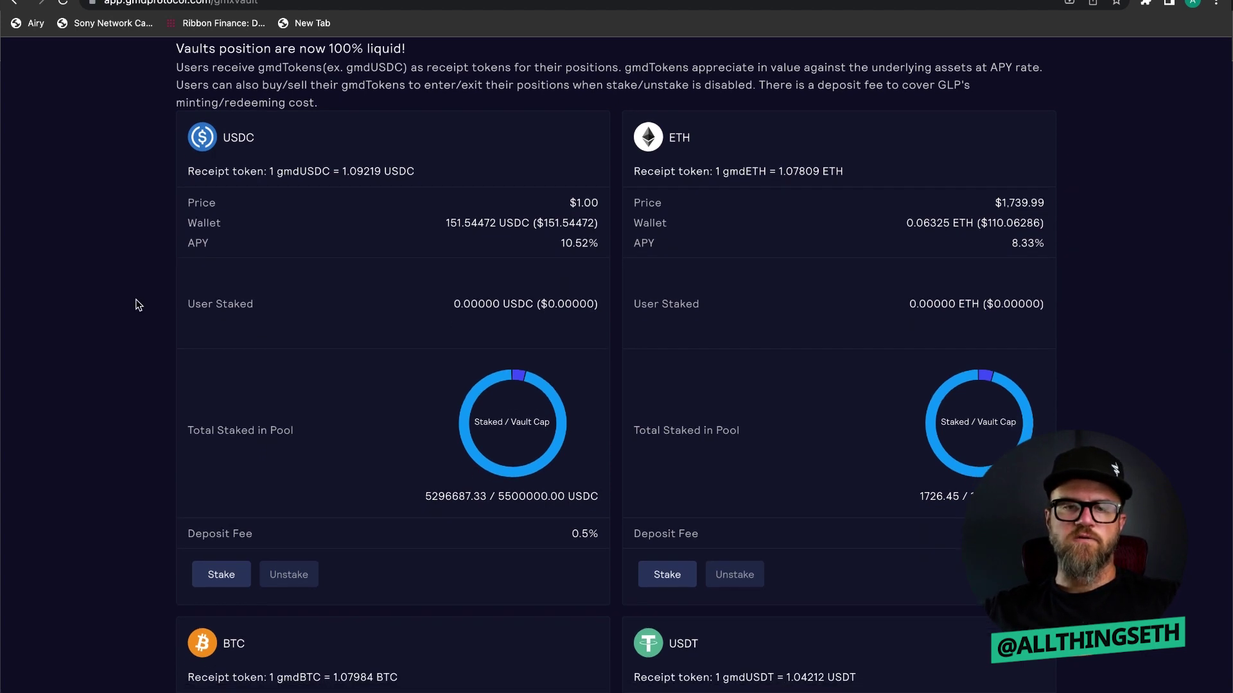
scroll(137, 305, "up", 1)
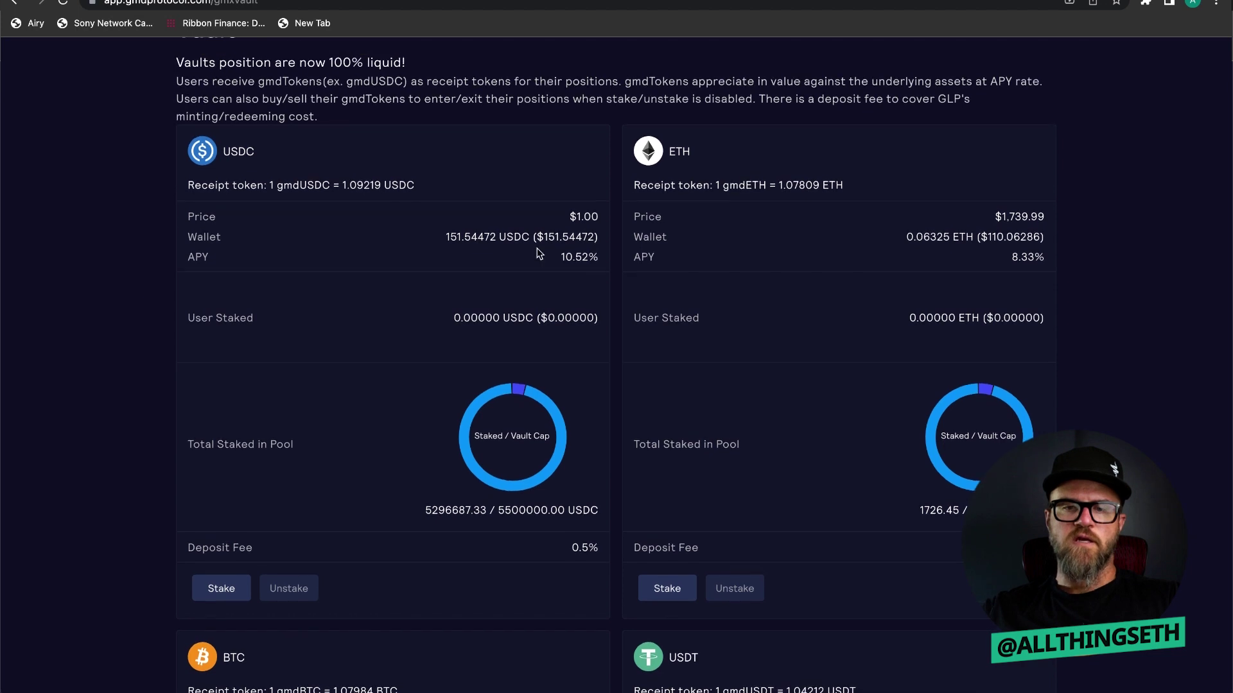
scroll(369, 330, "up", 2)
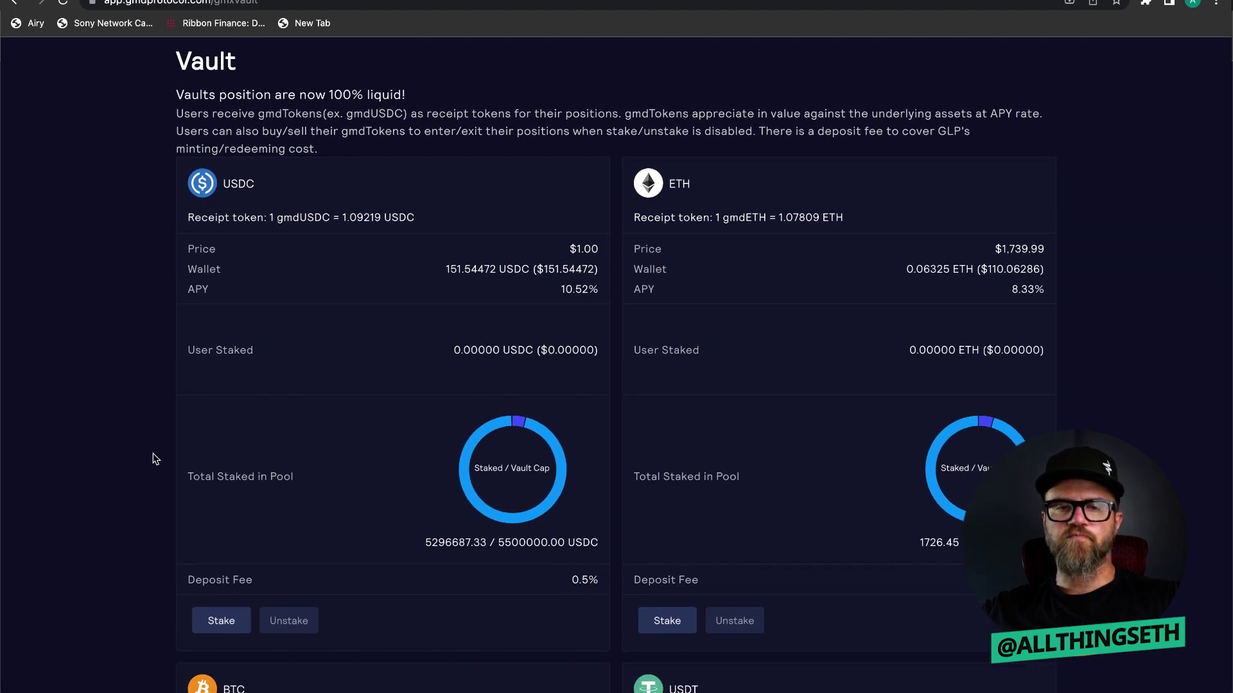
scroll(154, 459, "down", 1)
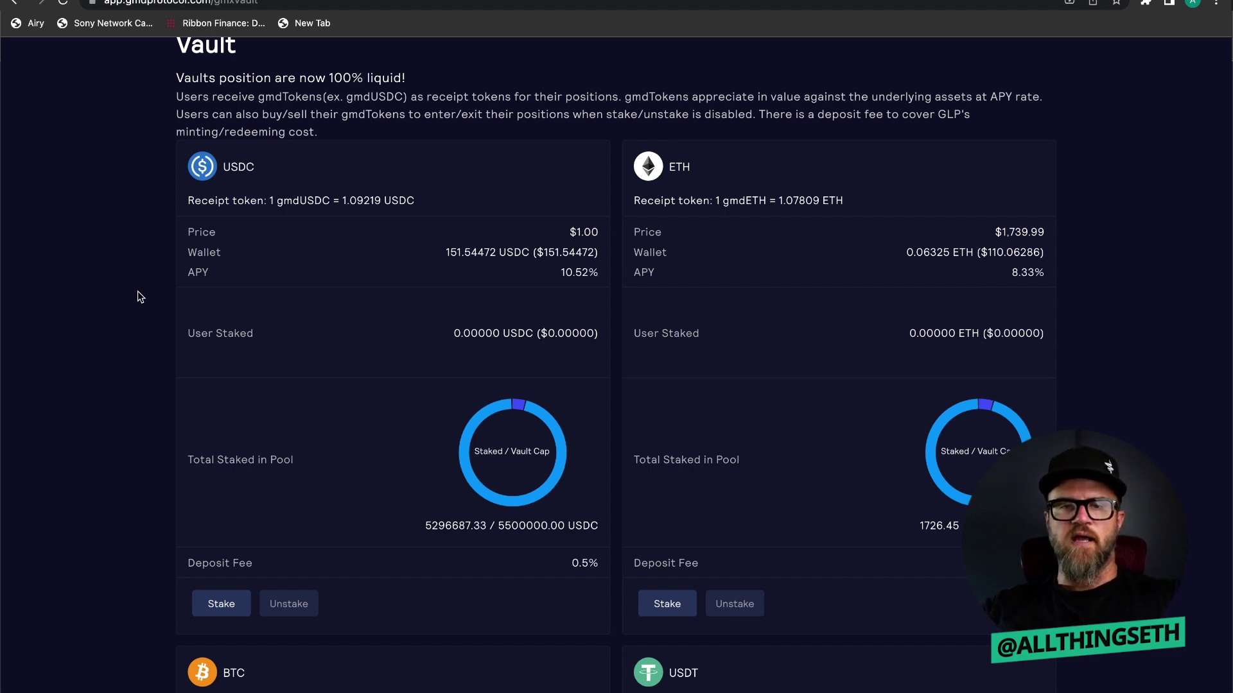
scroll(138, 293, "up", 1)
scroll(138, 291, "down", 1)
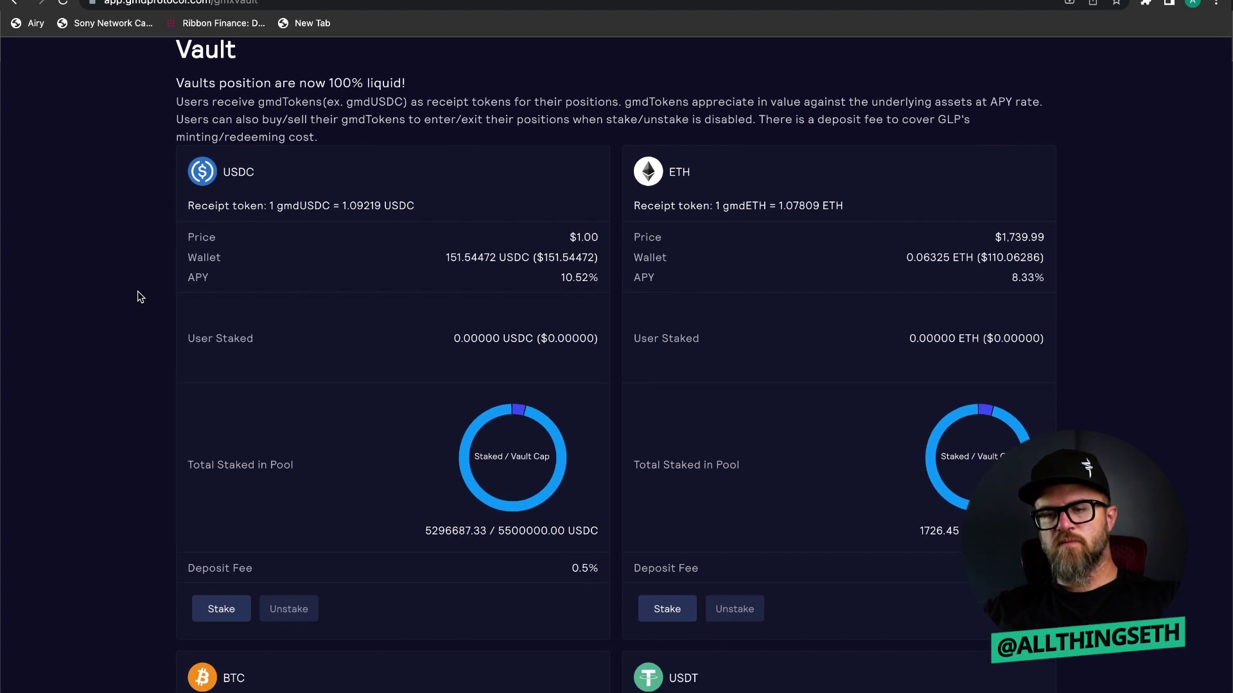
scroll(137, 291, "up", 2)
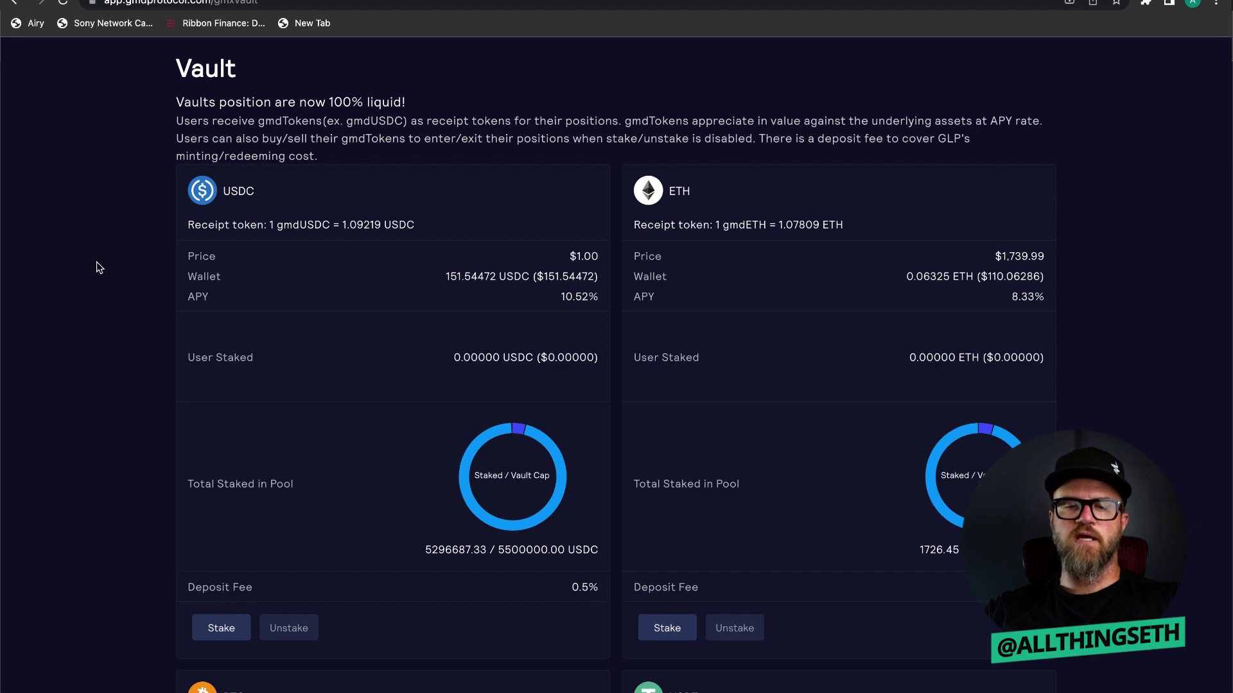
scroll(122, 398, "down", 1)
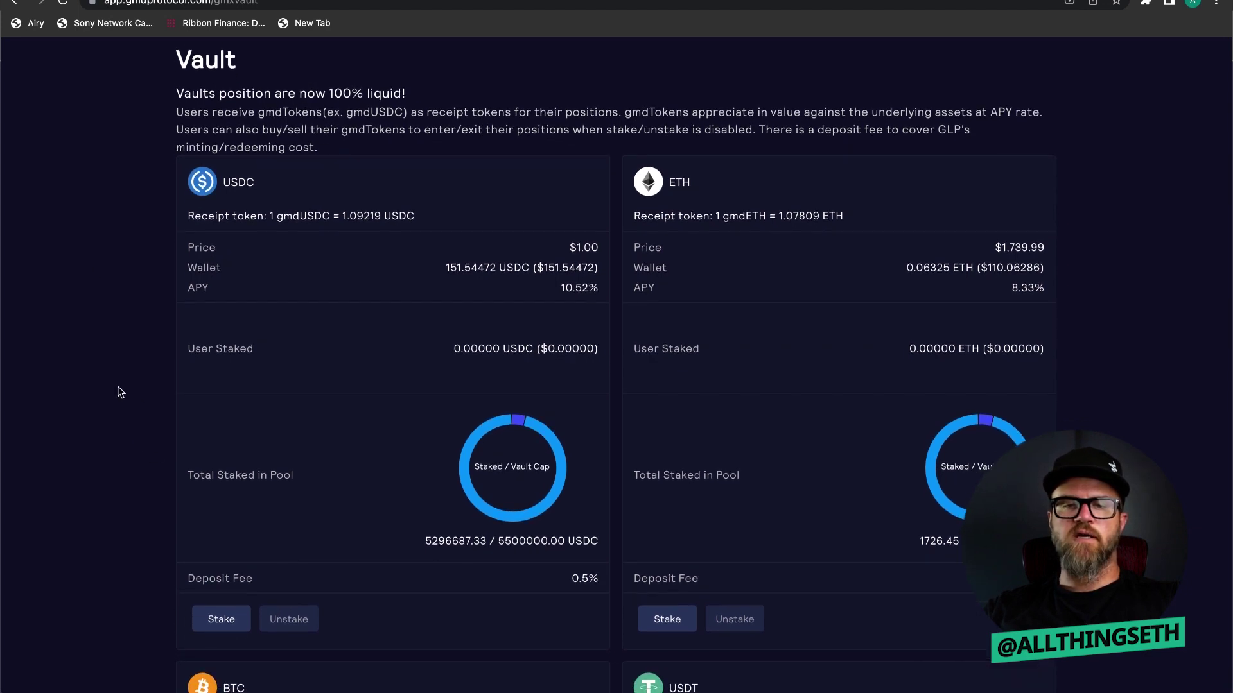
scroll(167, 333, "up", 1)
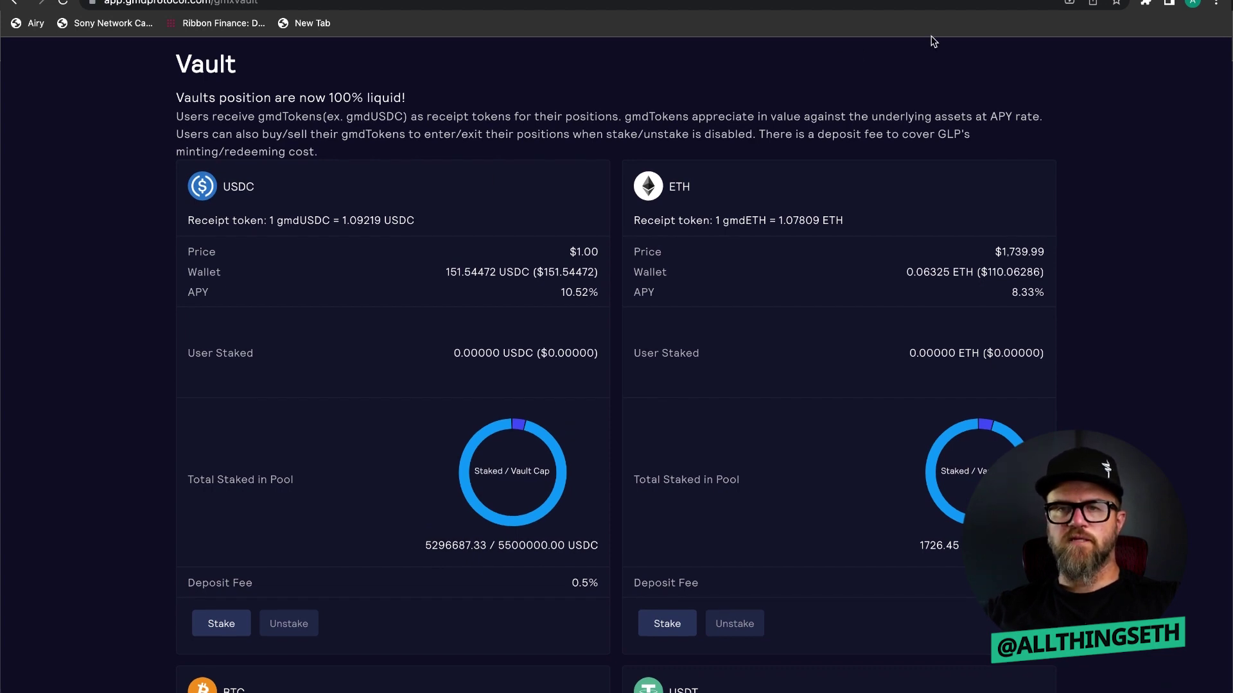
Step: Switch to the Flashstake page and review the 7-day GLP staking quote and the available duration units
left_click(732, 0)
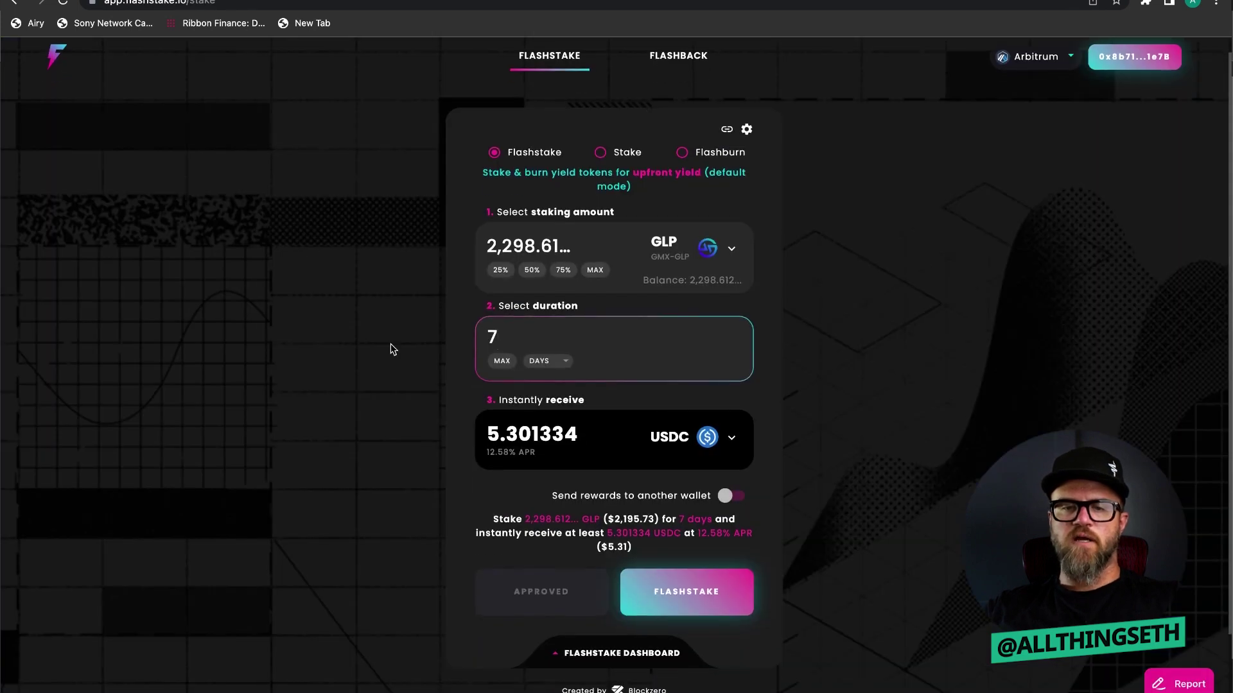
scroll(373, 407, "down", 1)
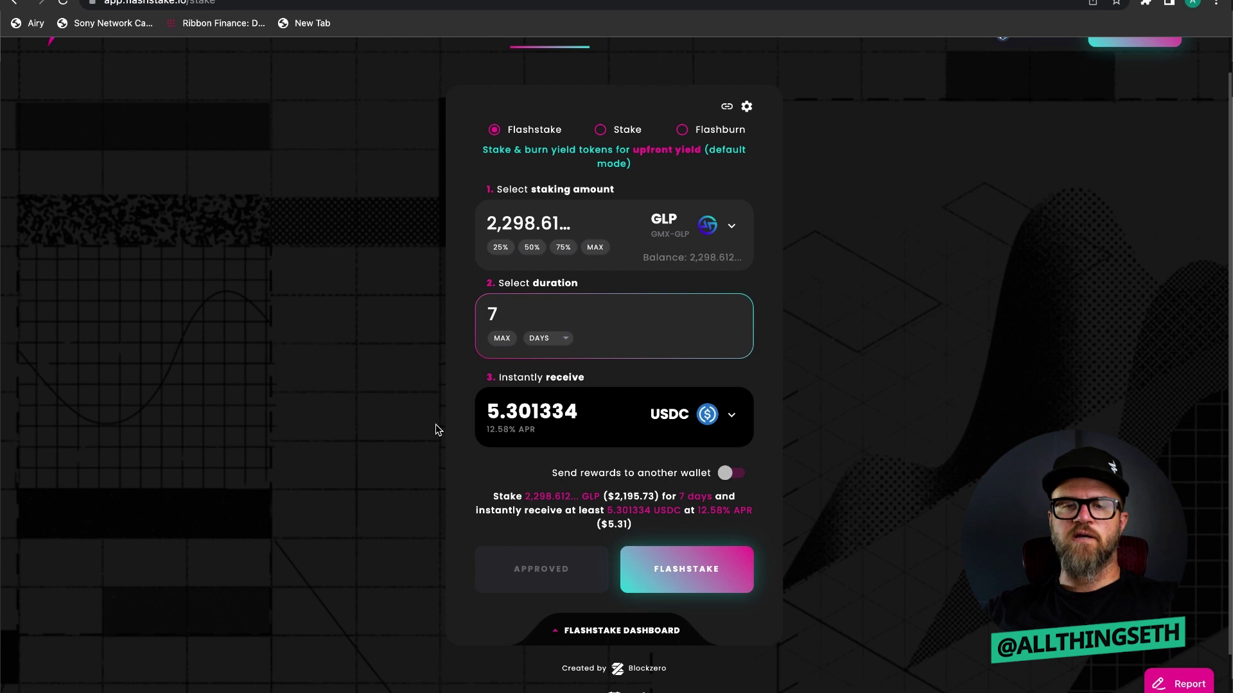
scroll(435, 362, "up", 1)
scroll(434, 362, "down", 1)
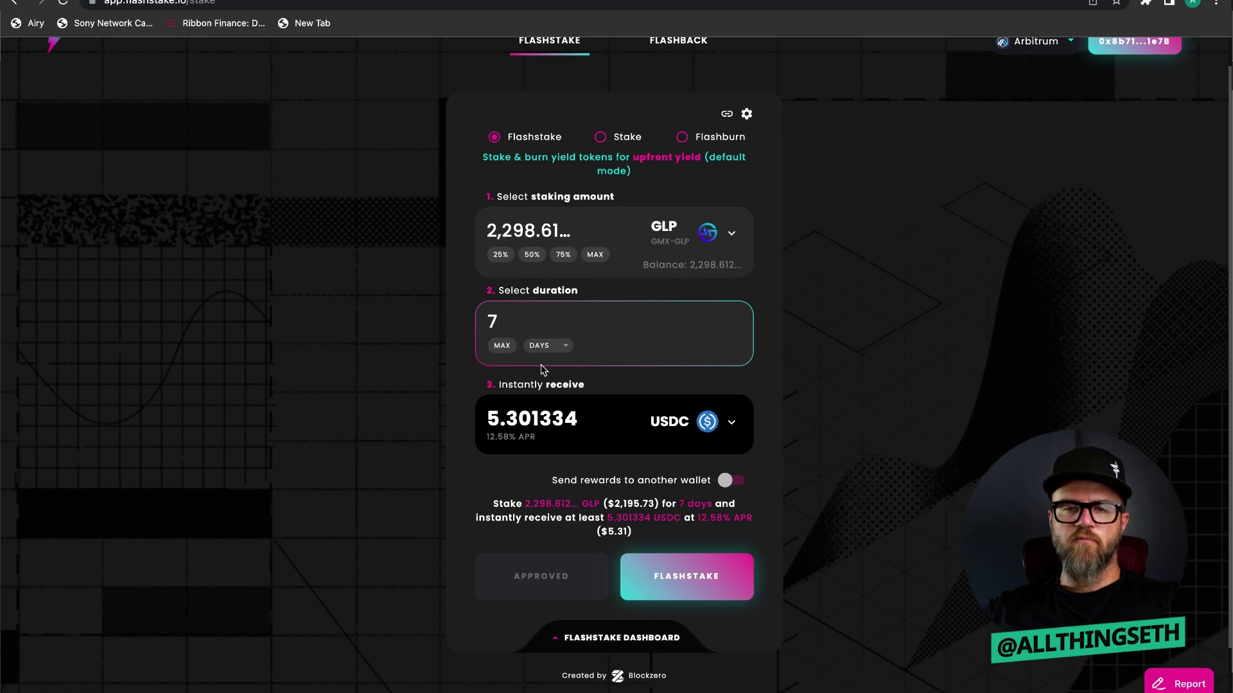
left_click(562, 348)
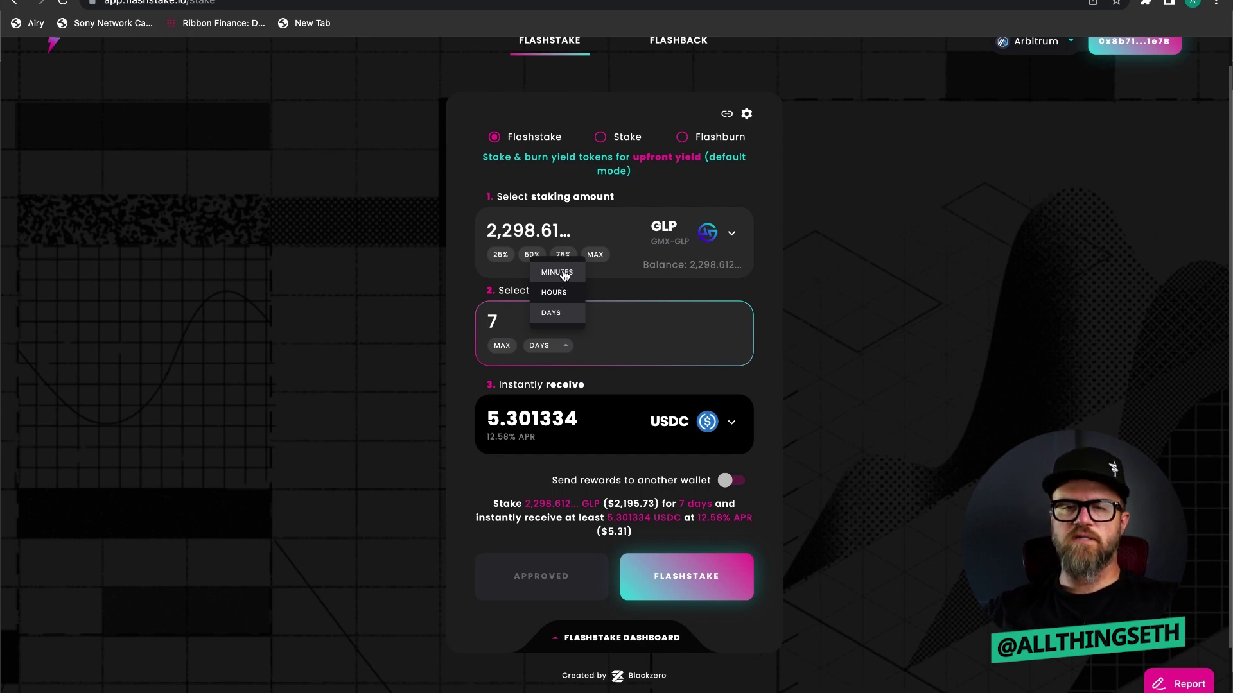
left_click(410, 361)
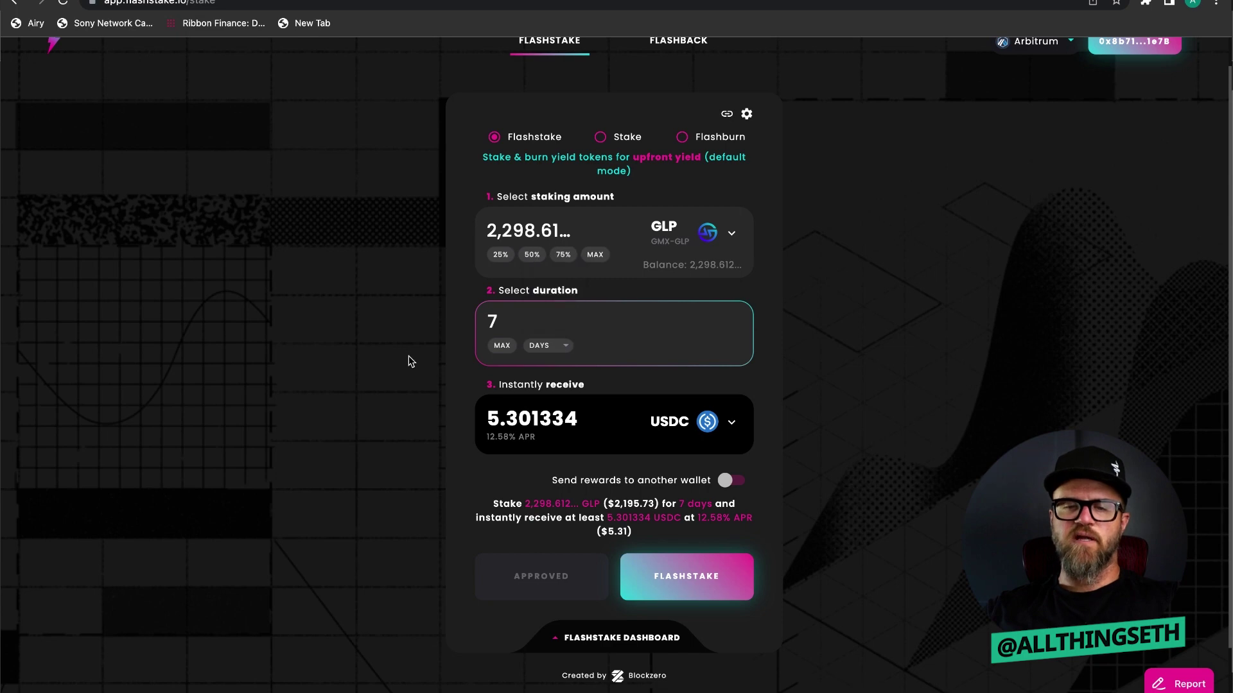
scroll(411, 360, "down", 2)
scroll(409, 356, "down", 1)
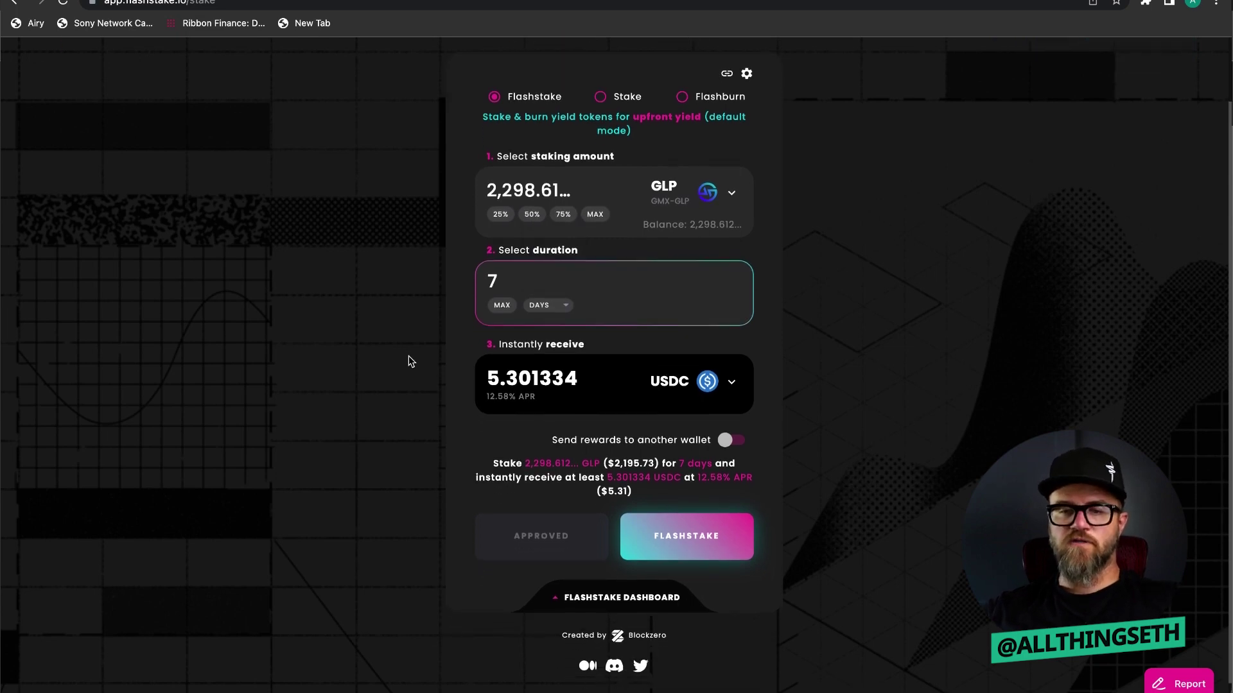
scroll(411, 362, "down", 1)
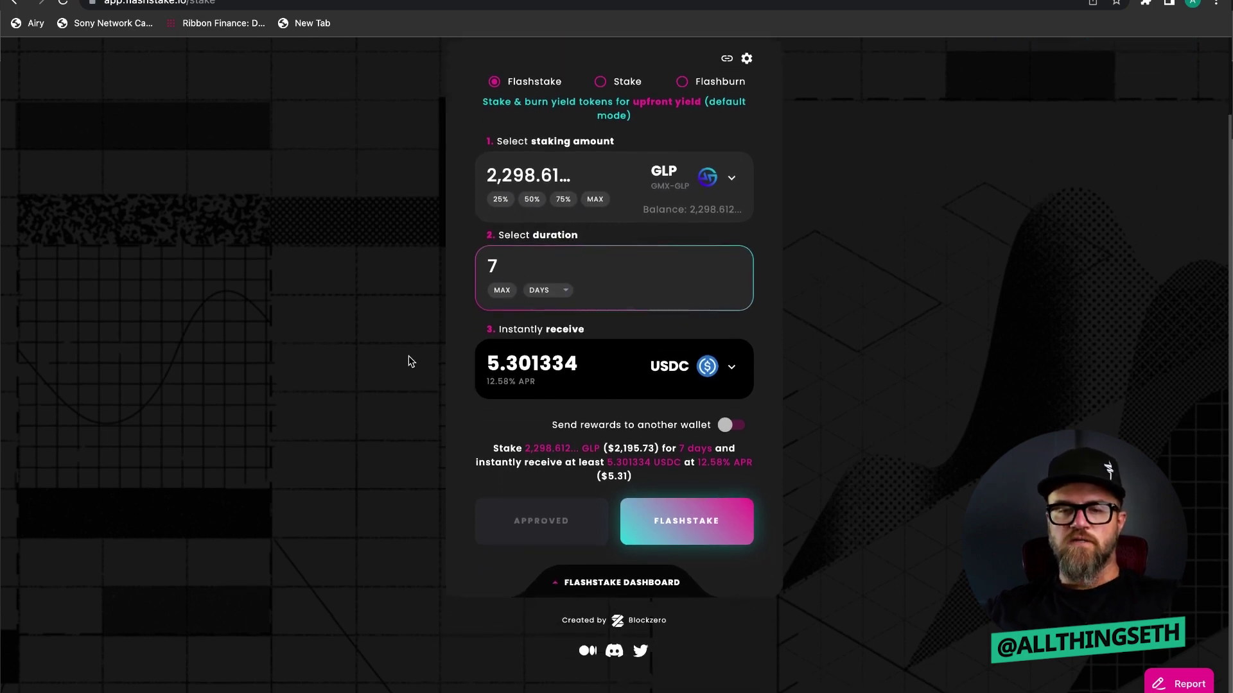
scroll(352, 486, "up", 3)
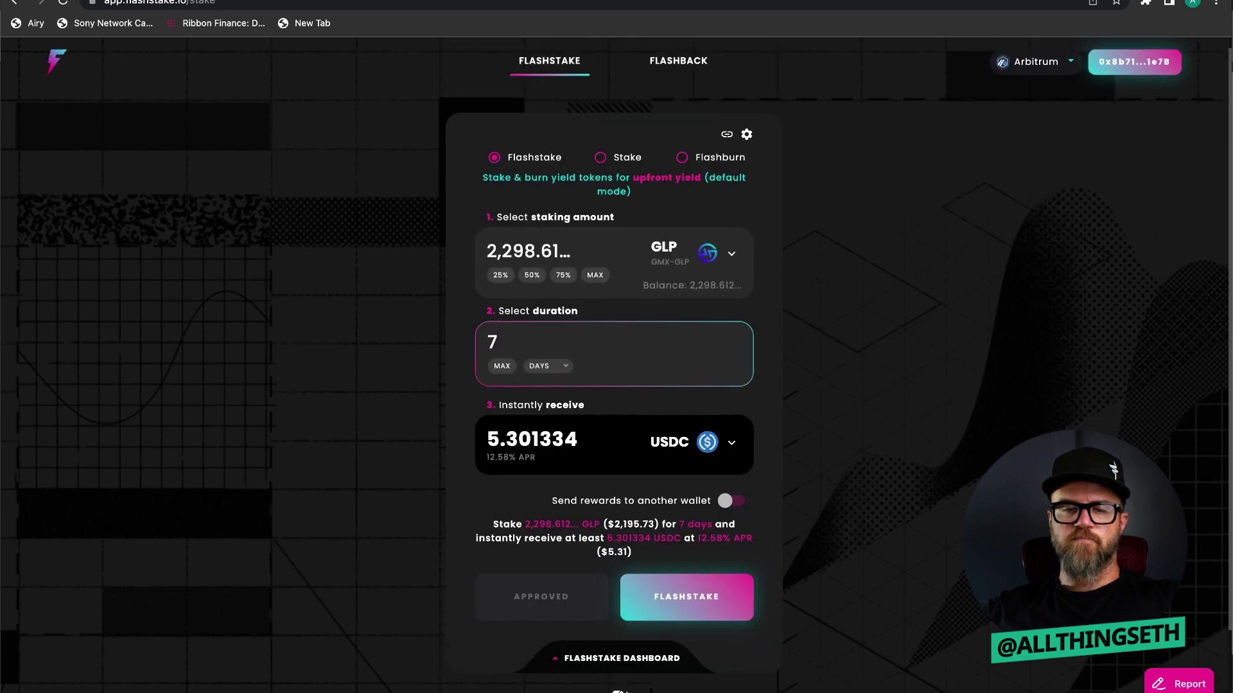
Step: Look through the reward tokens offered for the GLP stake and keep USDC selected
left_click(730, 445)
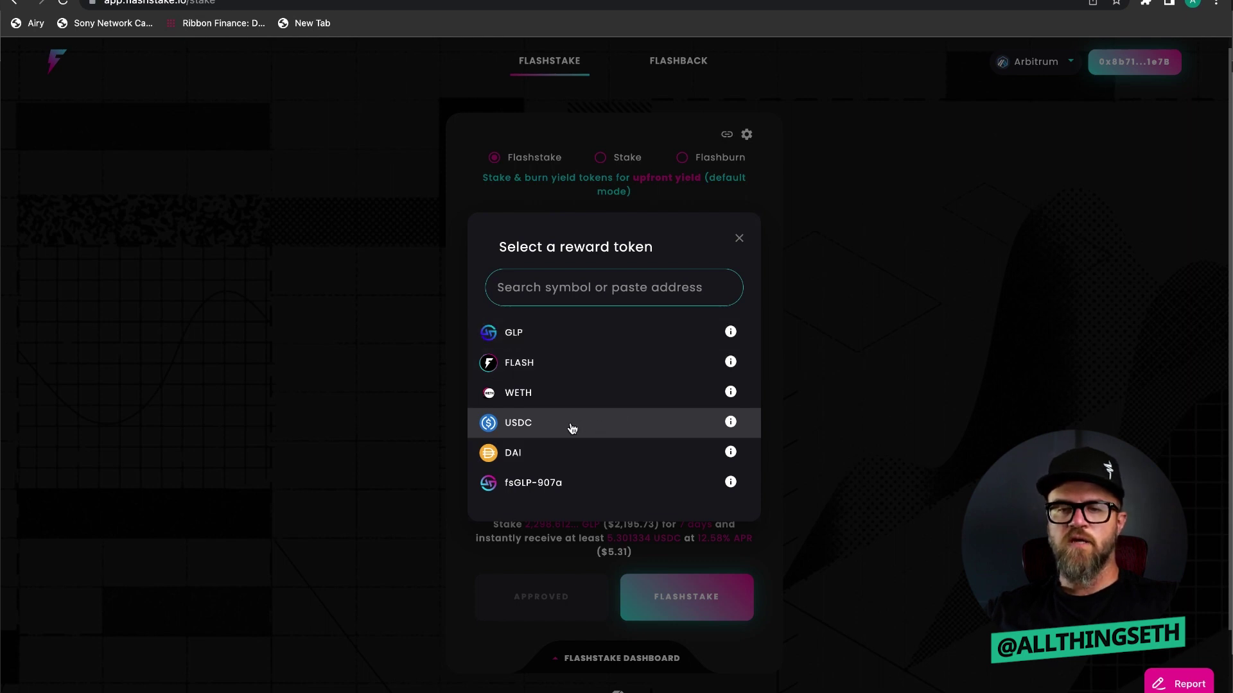
left_click(519, 429)
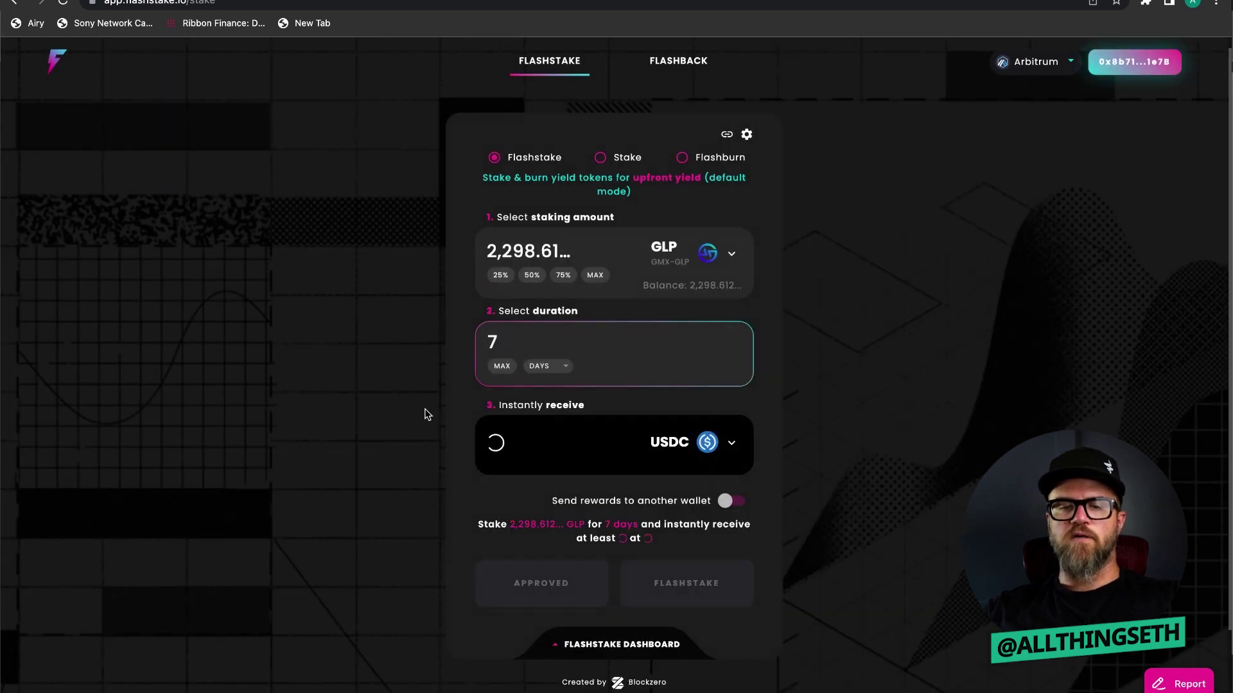
scroll(424, 414, "up", 1)
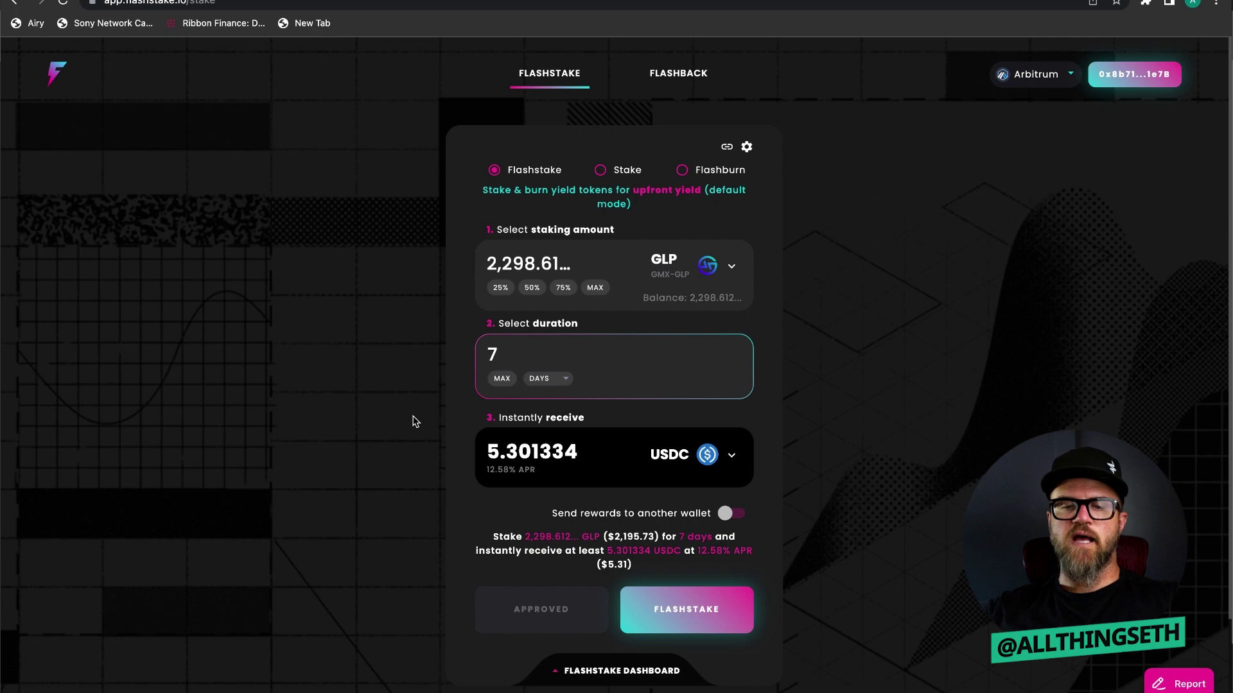
Step: Check the upfront yield quote with WETH as the reward token, and switch the reward back to USDC
left_click(731, 453)
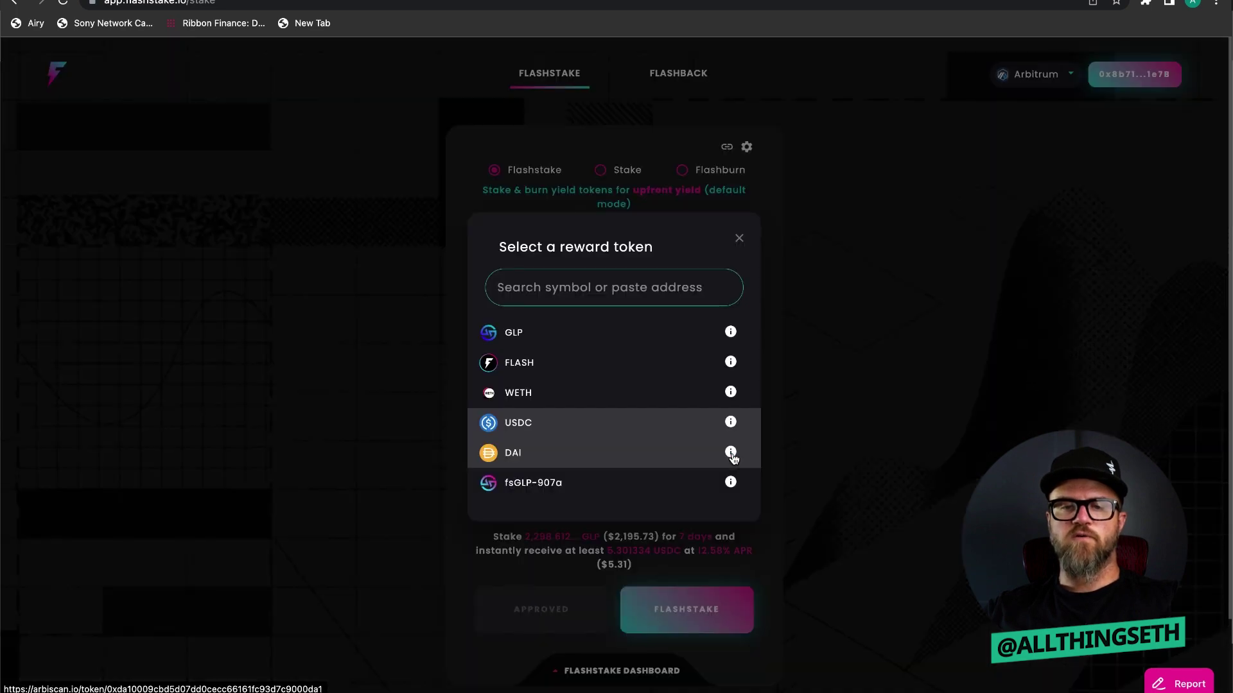
left_click(644, 395)
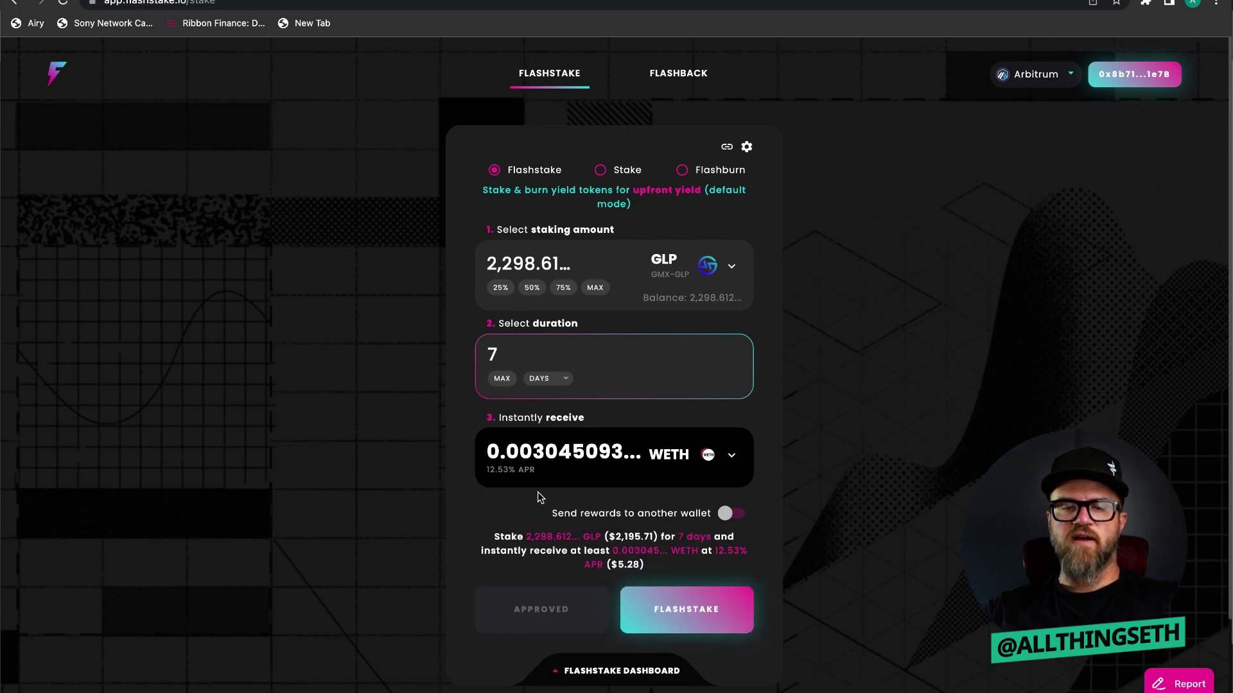
left_click(735, 459)
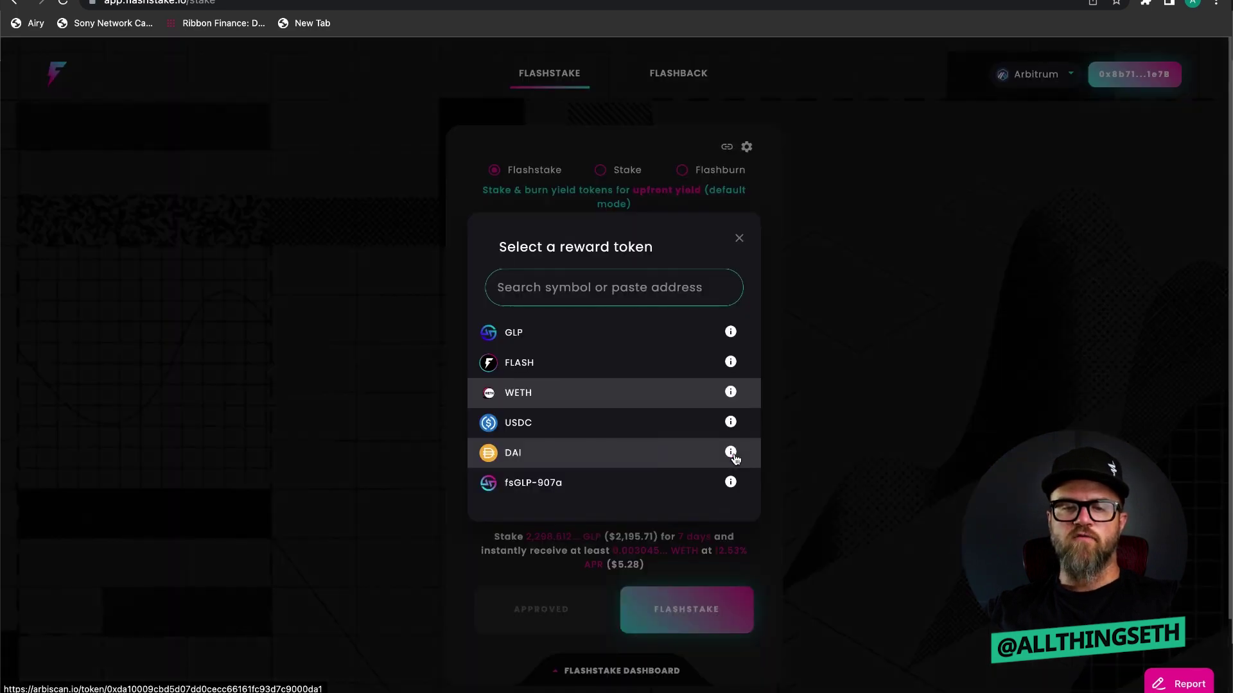
left_click(568, 429)
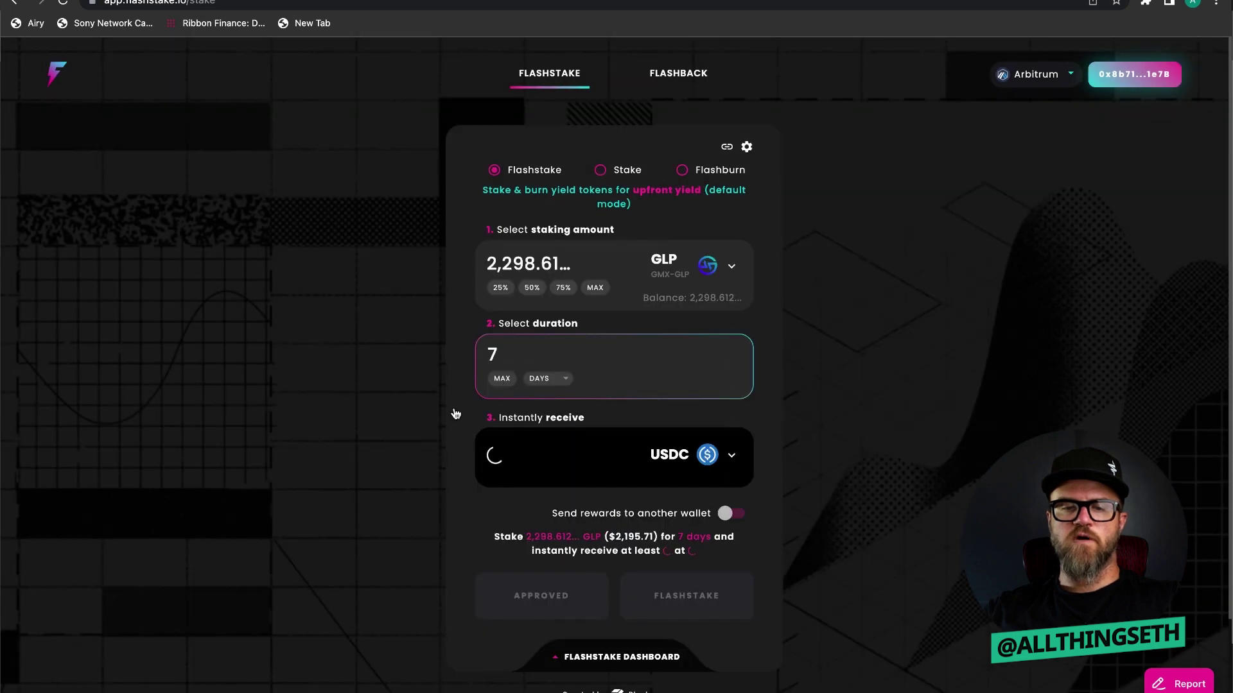
Step: Flashstake the full GLP balance for 7 days with the USDC reward, accept the strategy disclaimer and dismiss the confirmation
scroll(450, 417, "down", 1)
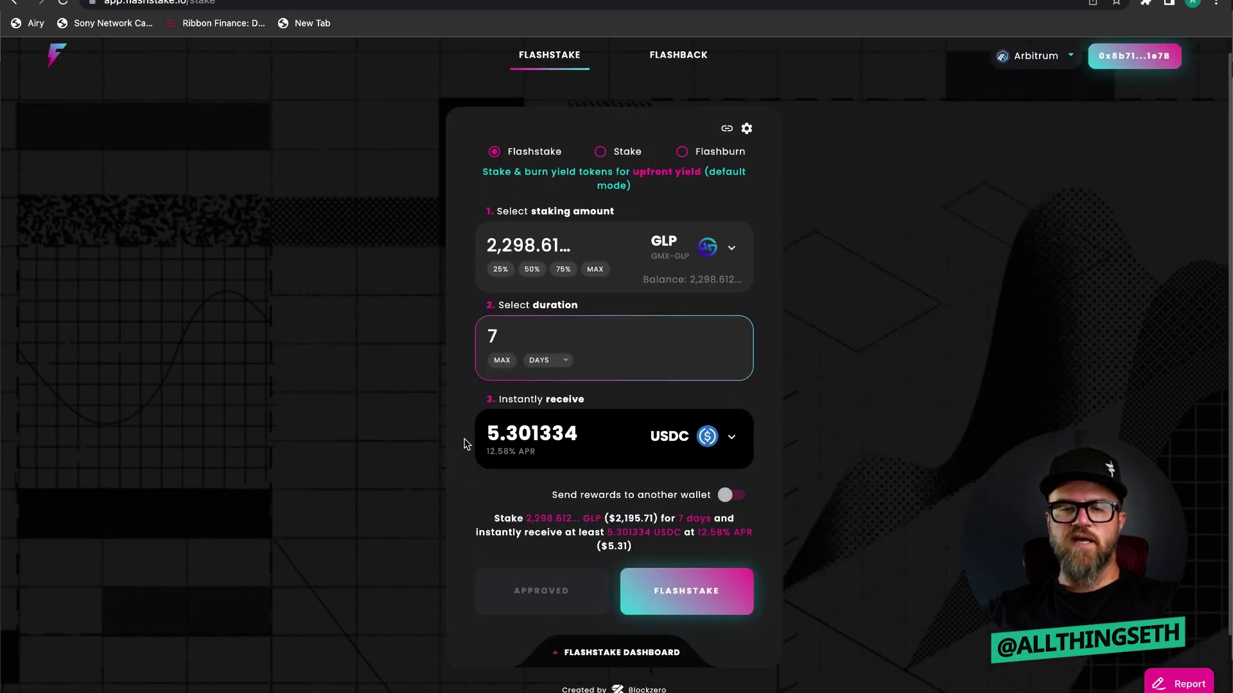
scroll(437, 410, "down", 1)
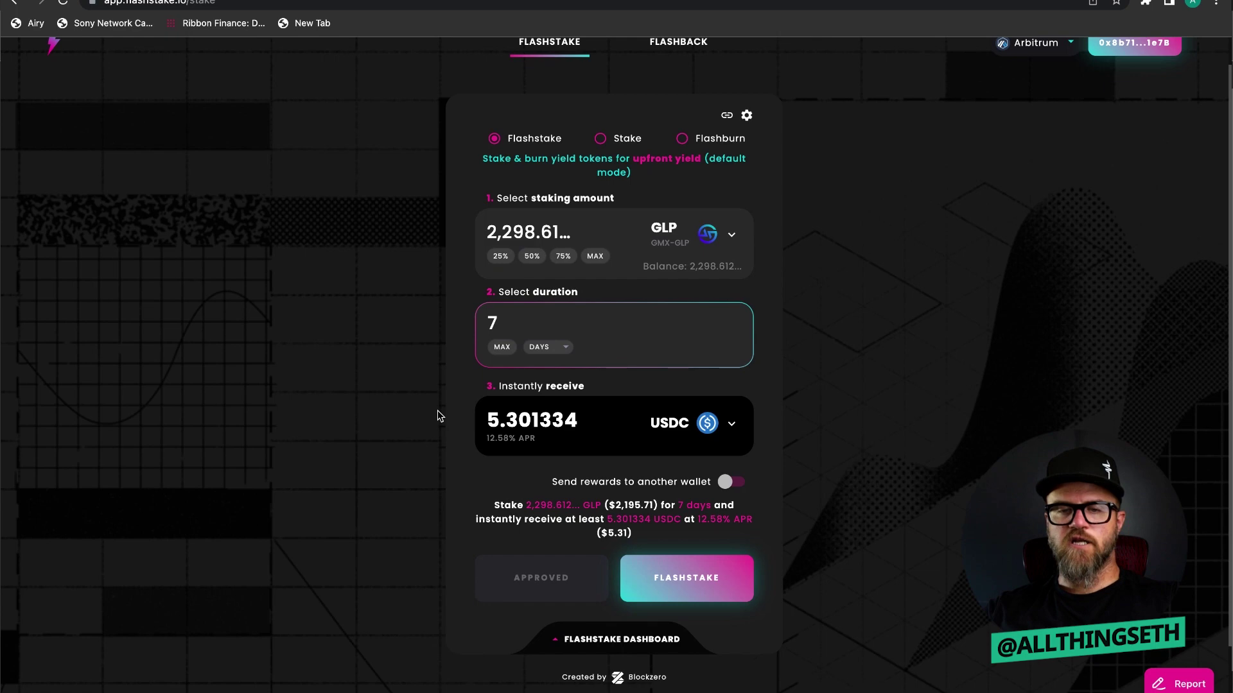
scroll(437, 416, "down", 1)
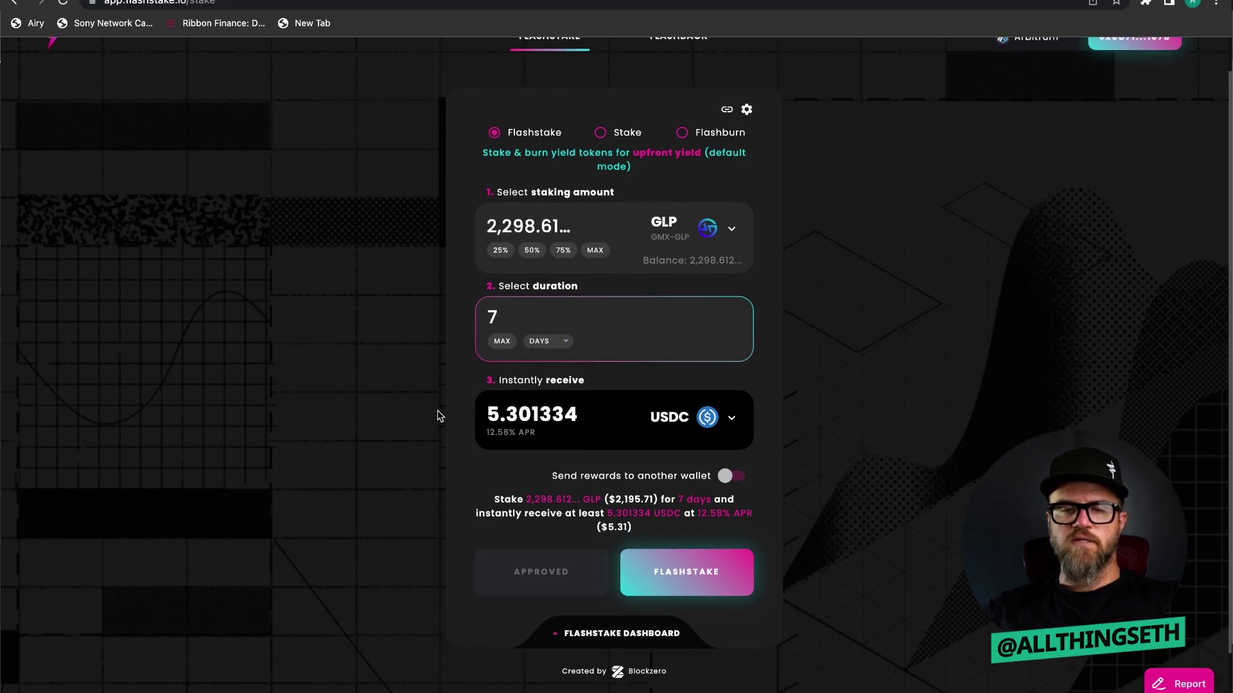
scroll(437, 411, "up", 2)
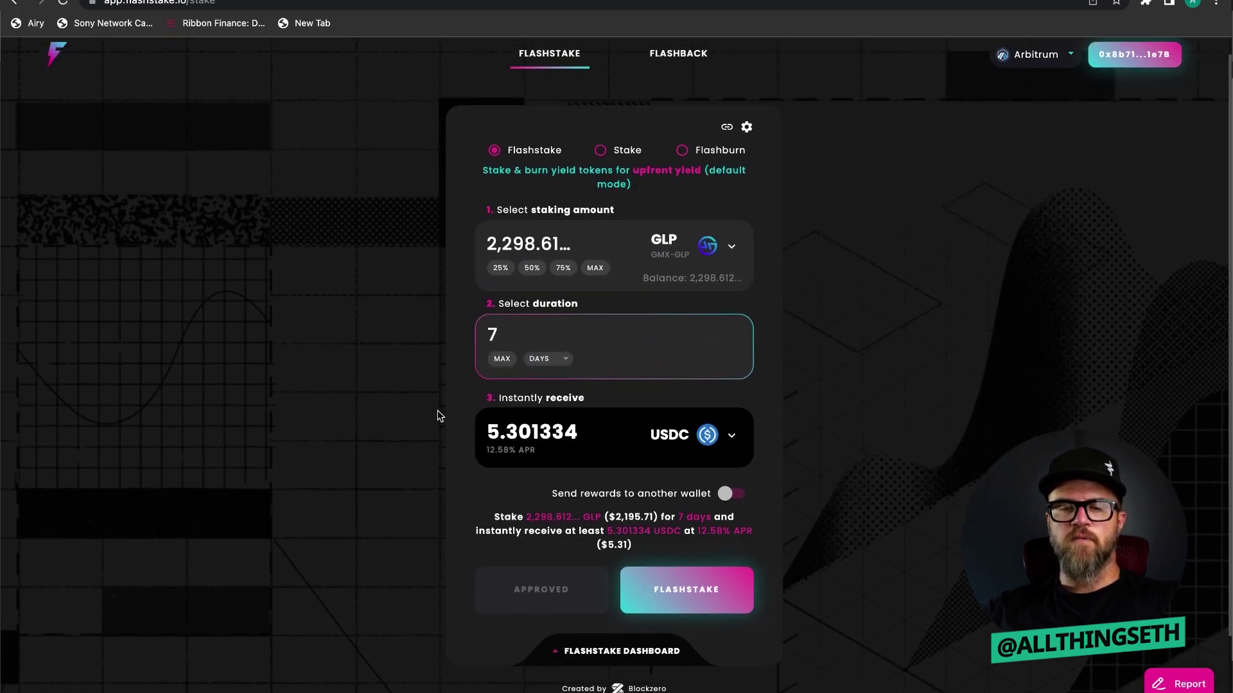
scroll(437, 416, "up", 1)
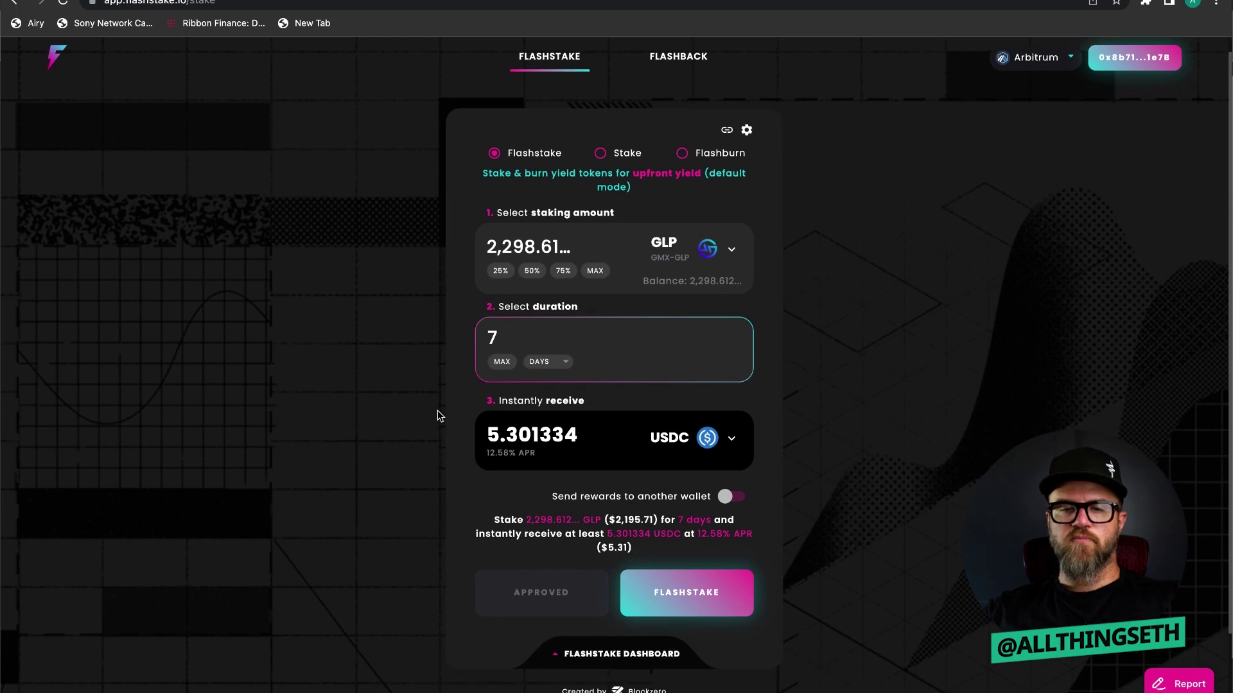
scroll(437, 416, "up", 2)
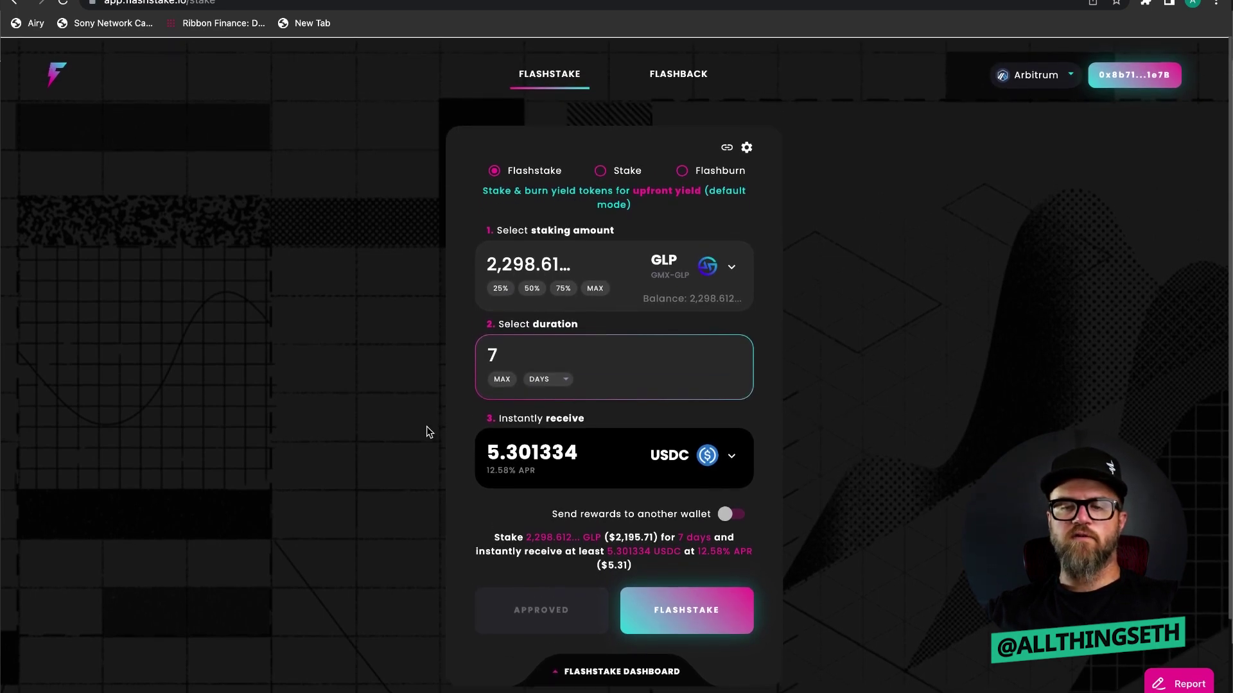
scroll(429, 433, "up", 1)
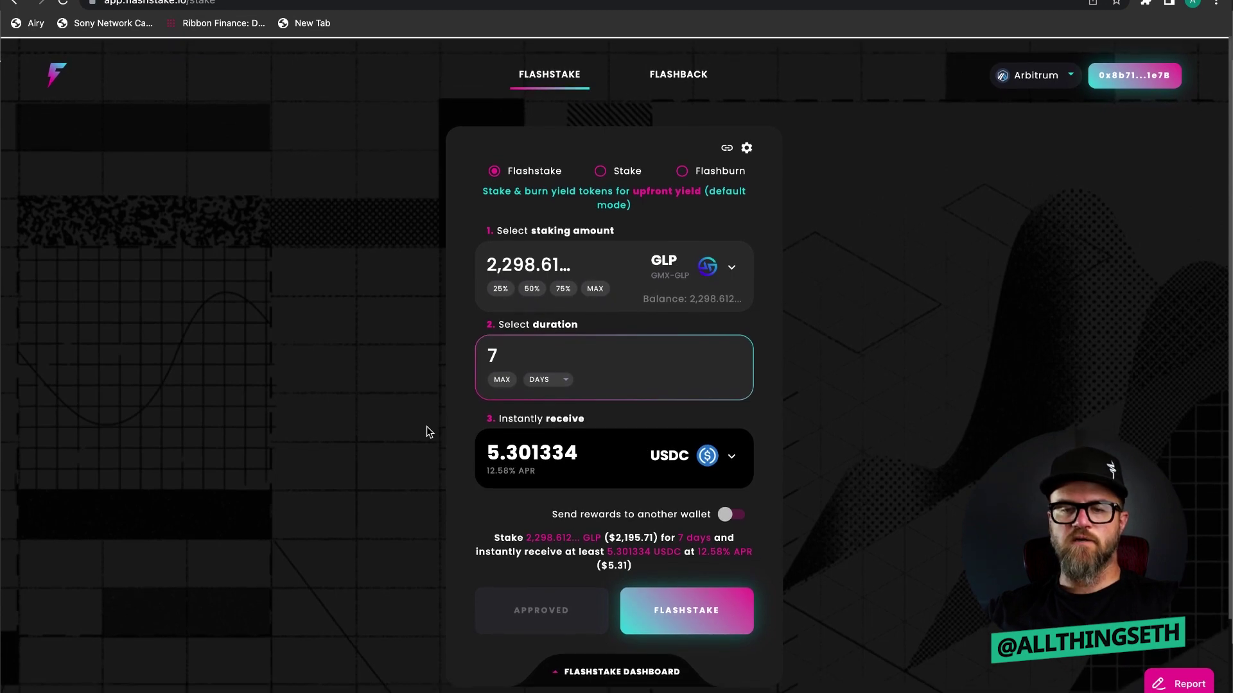
left_click(702, 615)
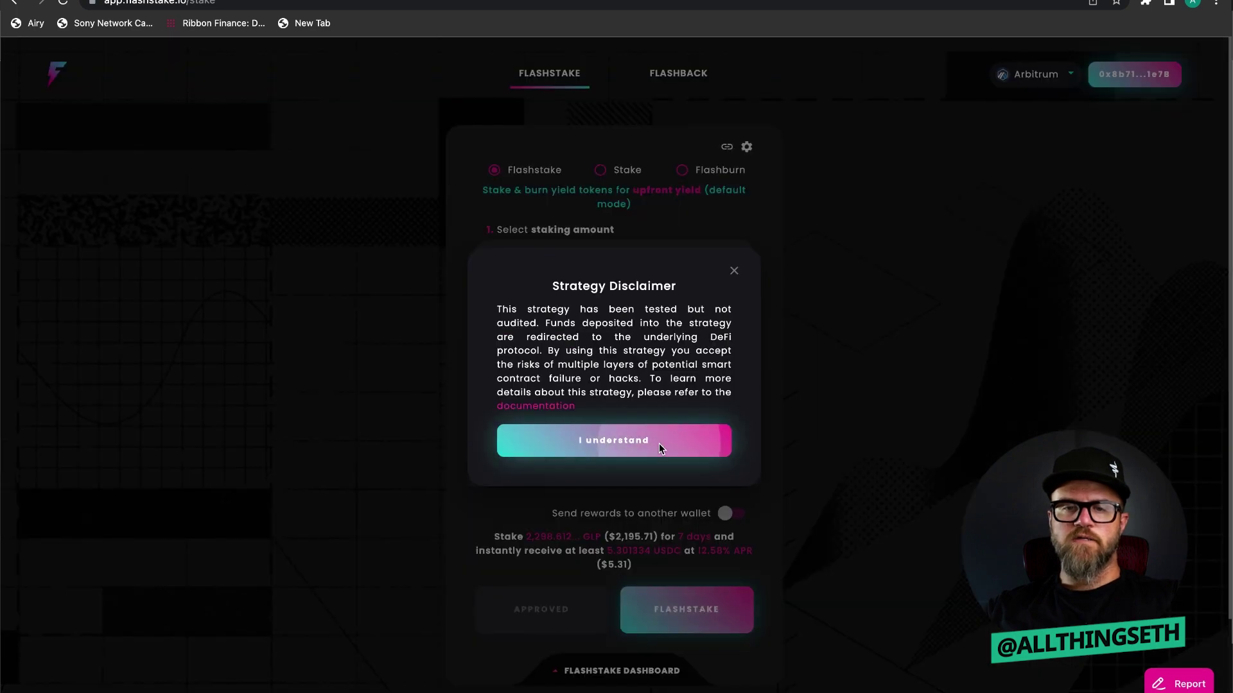
left_click(659, 443)
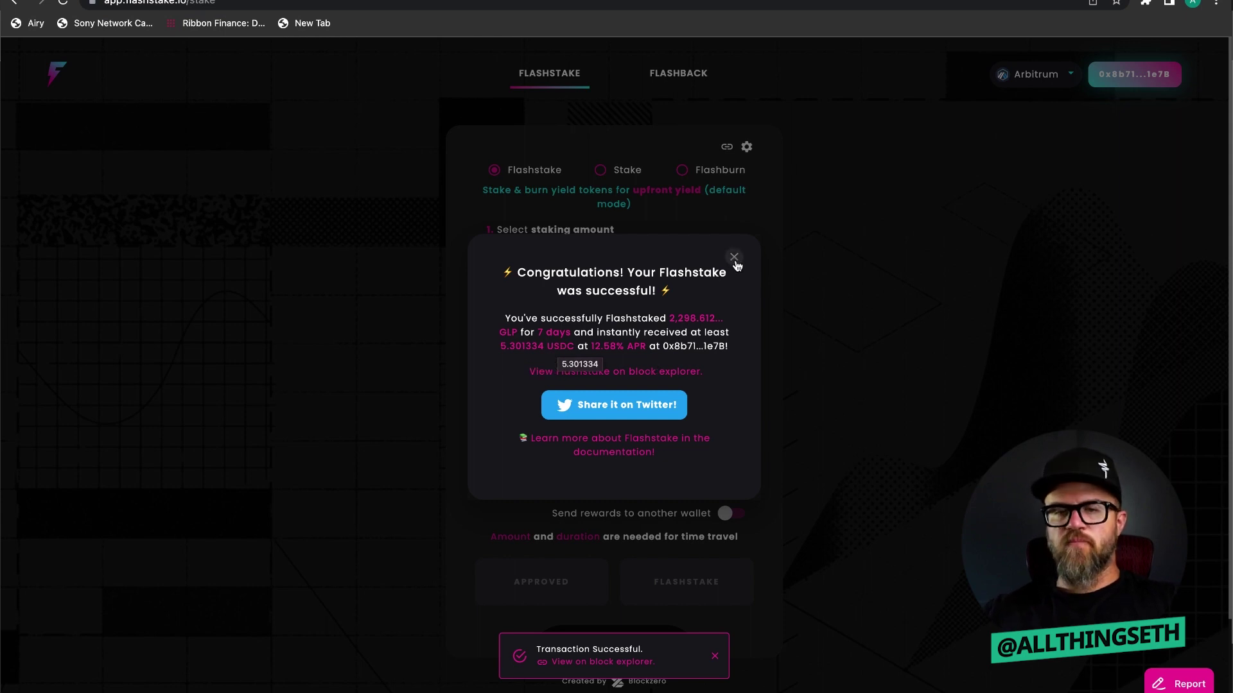
left_click(734, 258)
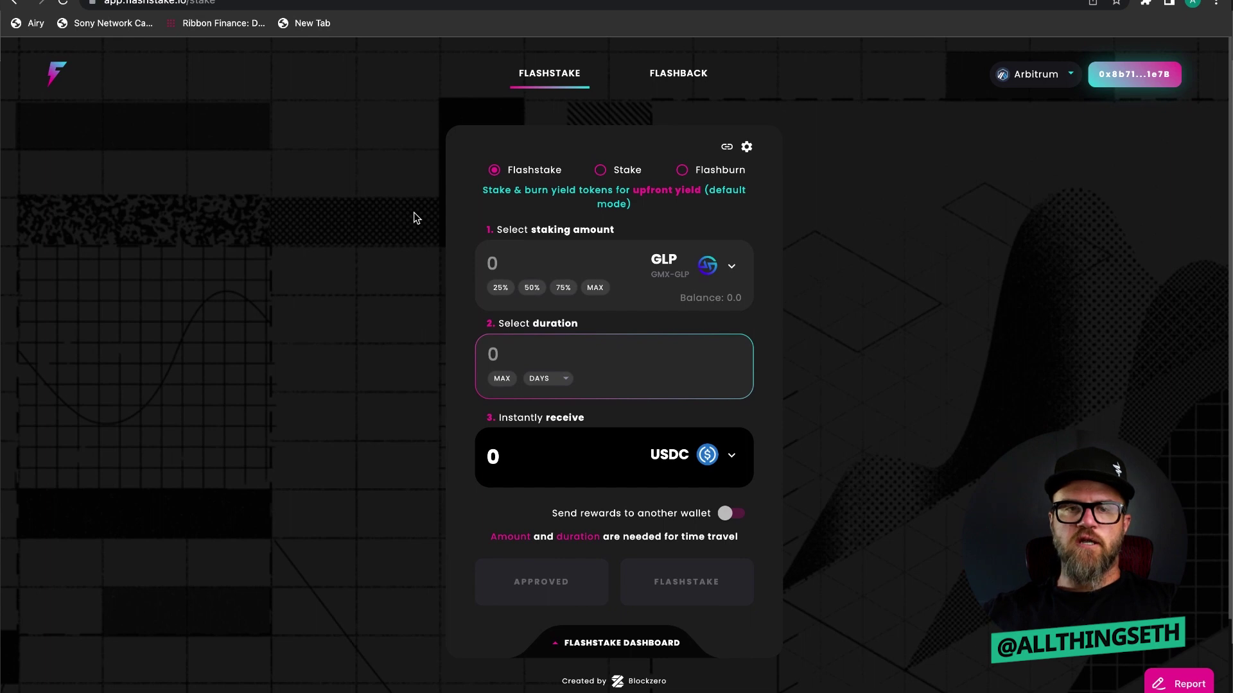
Step: Review the latest Flashstake transaction in the Rabby Wallet transaction history, and close the wallet
left_click(1145, 5)
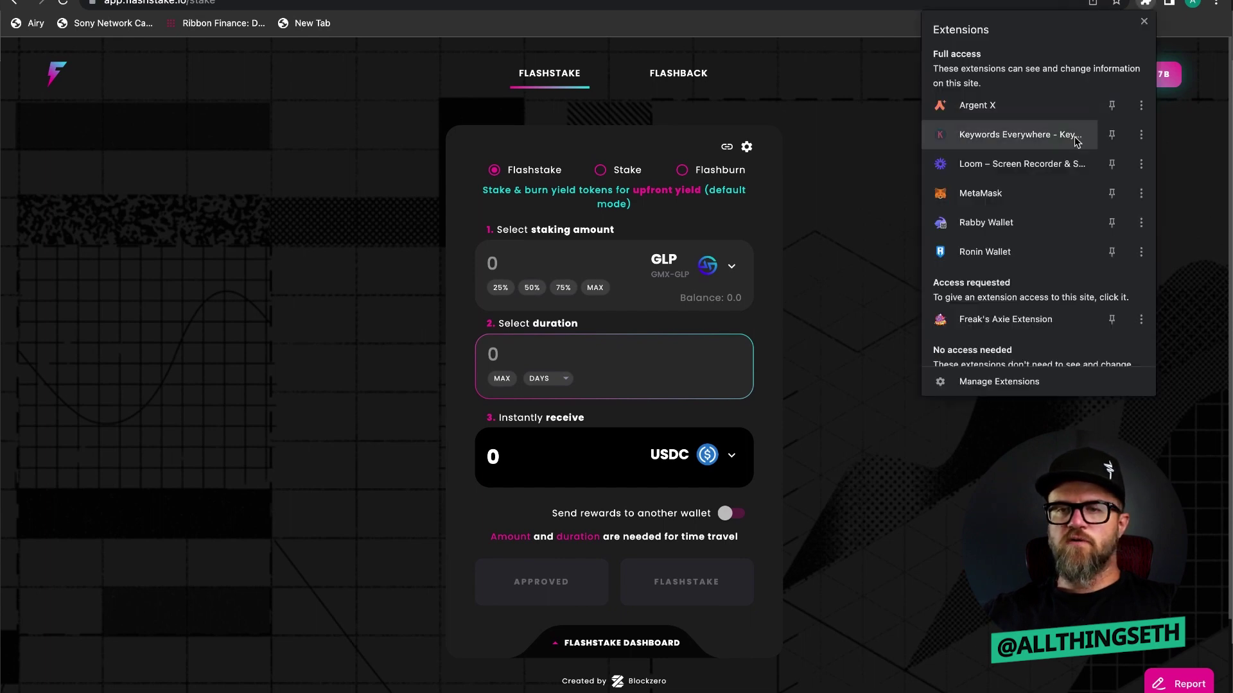
left_click(1008, 225)
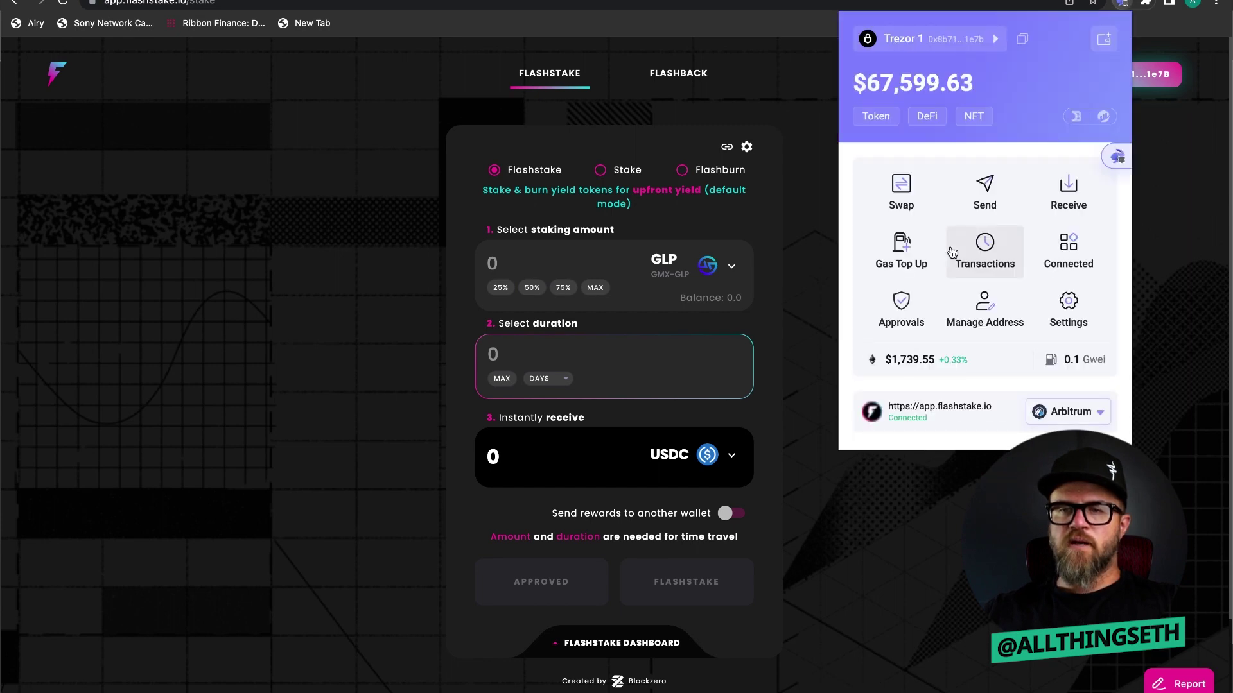
left_click(982, 252)
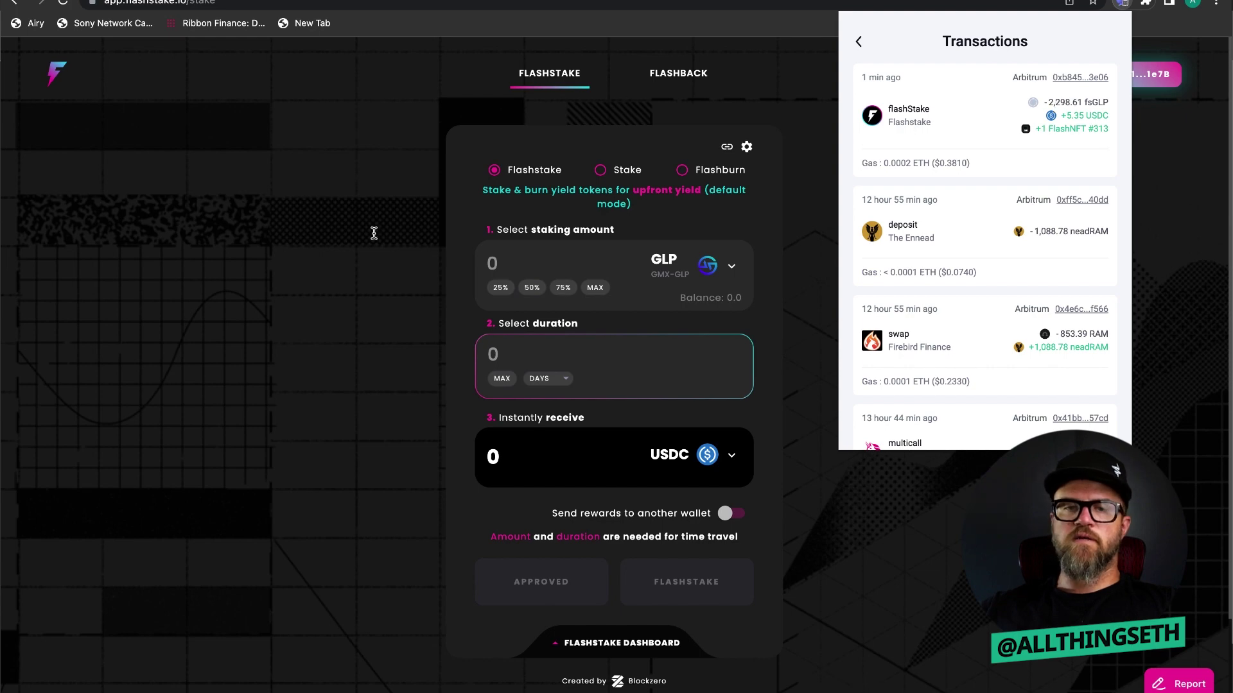
left_click(372, 192)
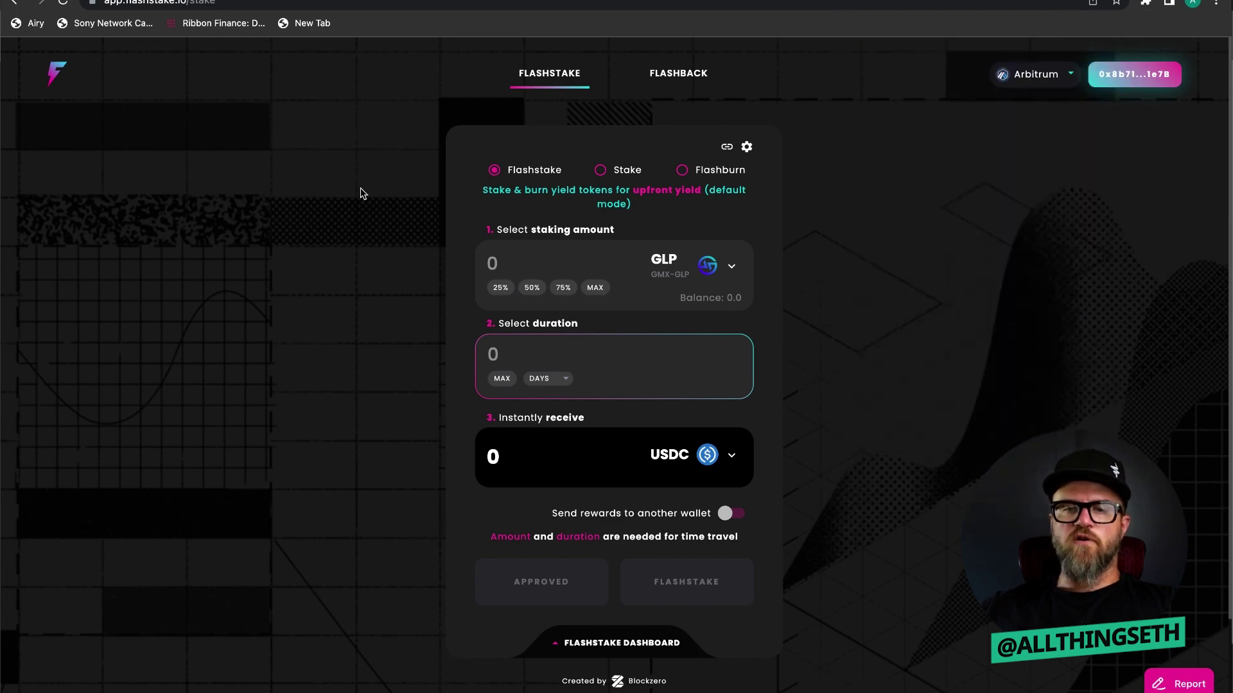
Step: Switch to the Rodeo Finance page and review the GLP new position form, including its leverage and APR figures
left_click(386, 0)
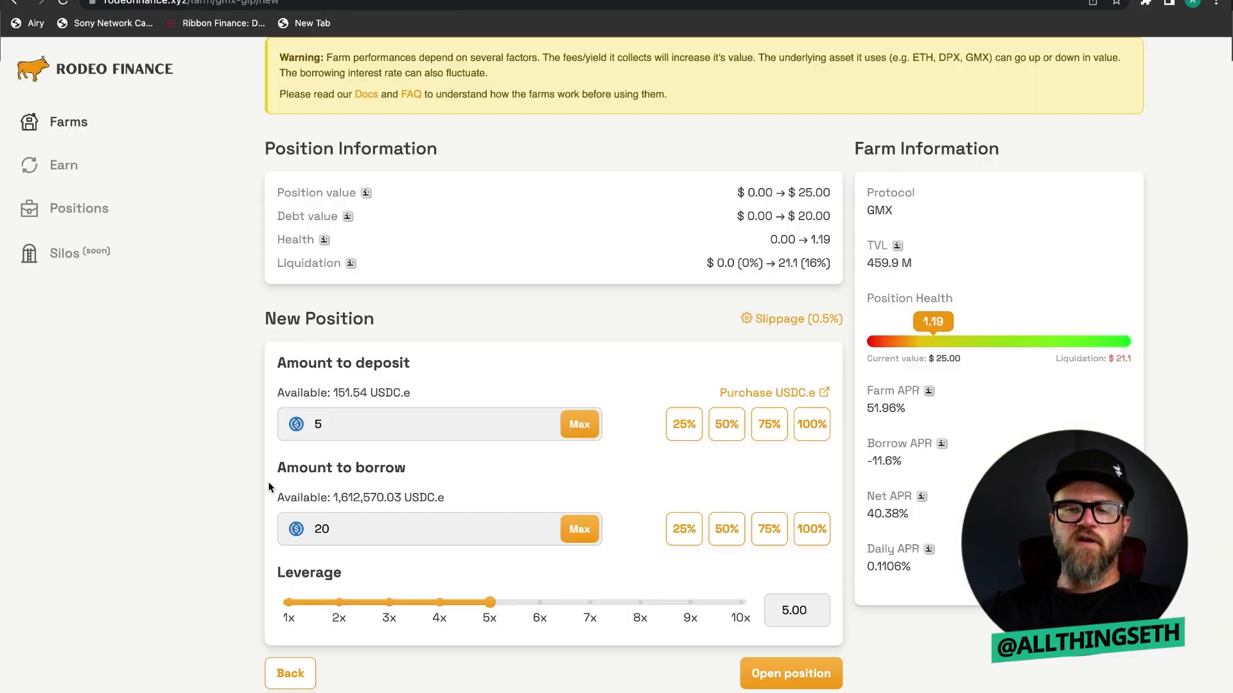
scroll(148, 314, "up", 4)
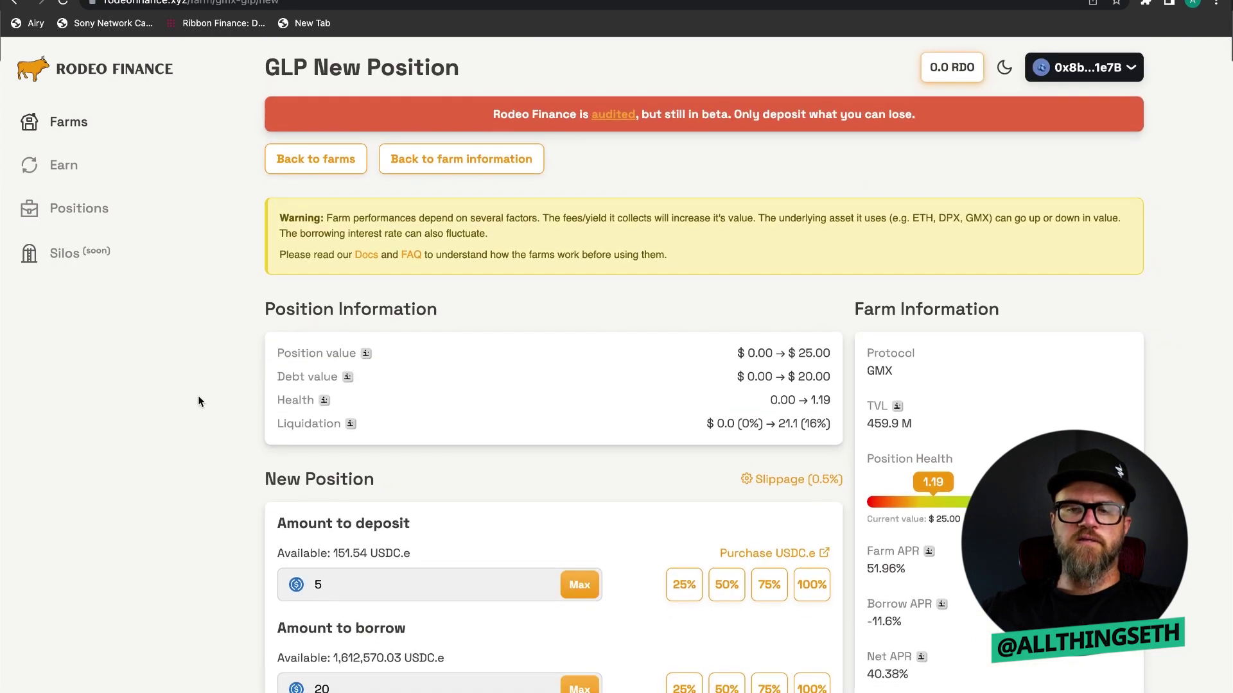
scroll(198, 395, "down", 2)
scroll(198, 402, "down", 3)
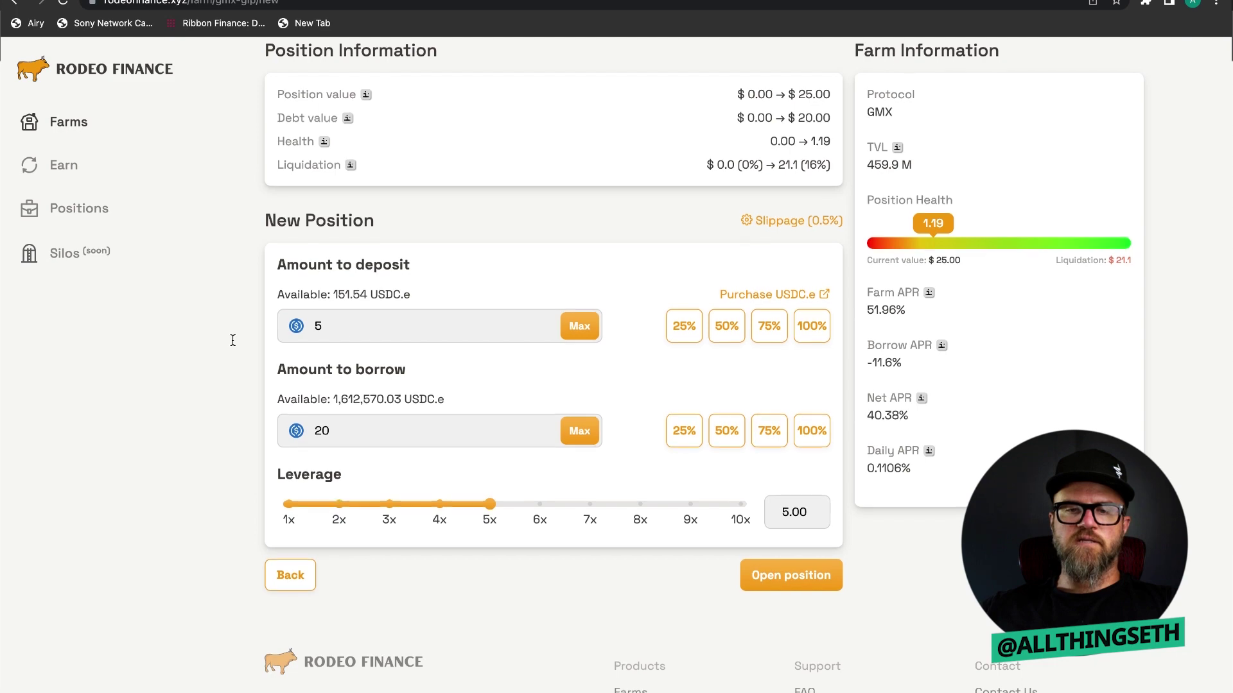
scroll(232, 340, "up", 4)
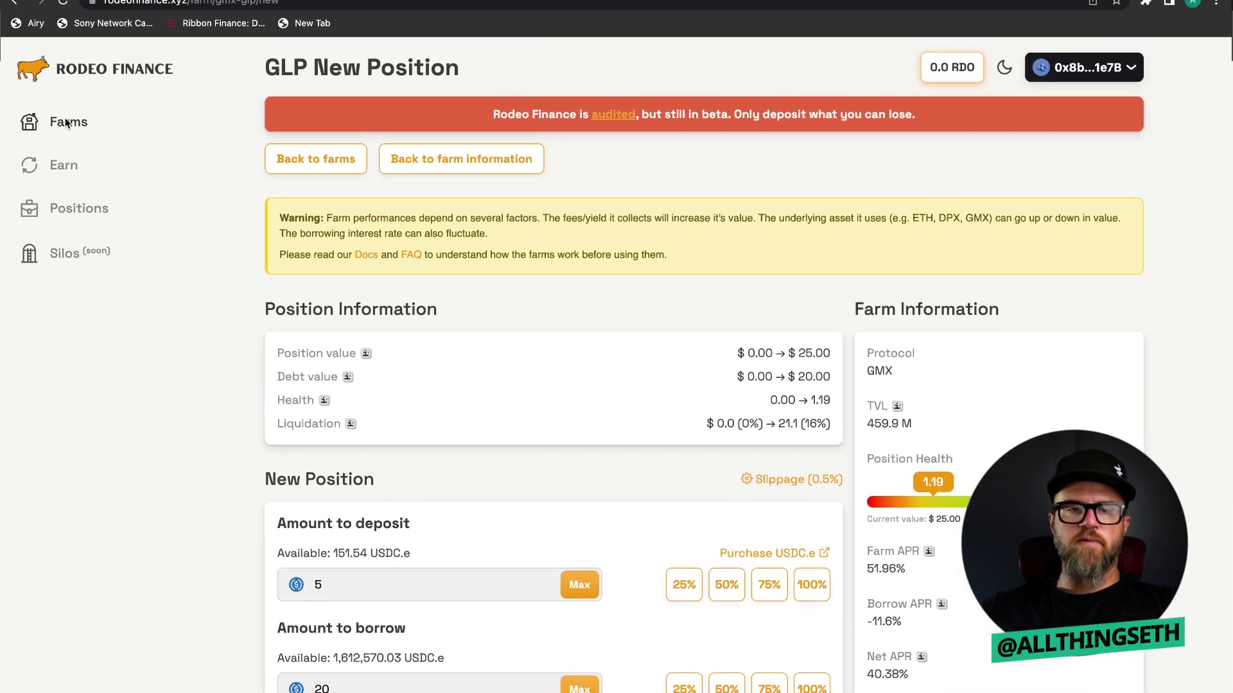
Step: Open the Rodeo Finance farms list and compare the leverage and APY of the plvGLP, GLP and other farms
left_click(67, 123)
scroll(237, 344, "down", 3)
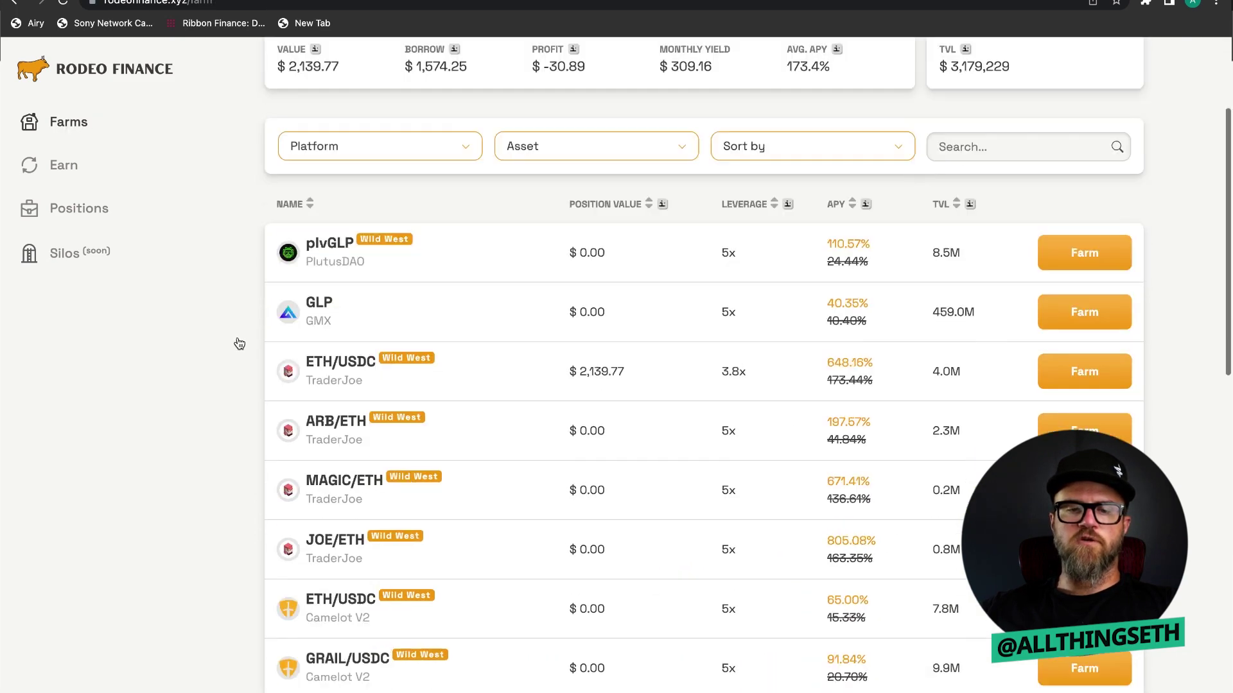
scroll(239, 344, "down", 1)
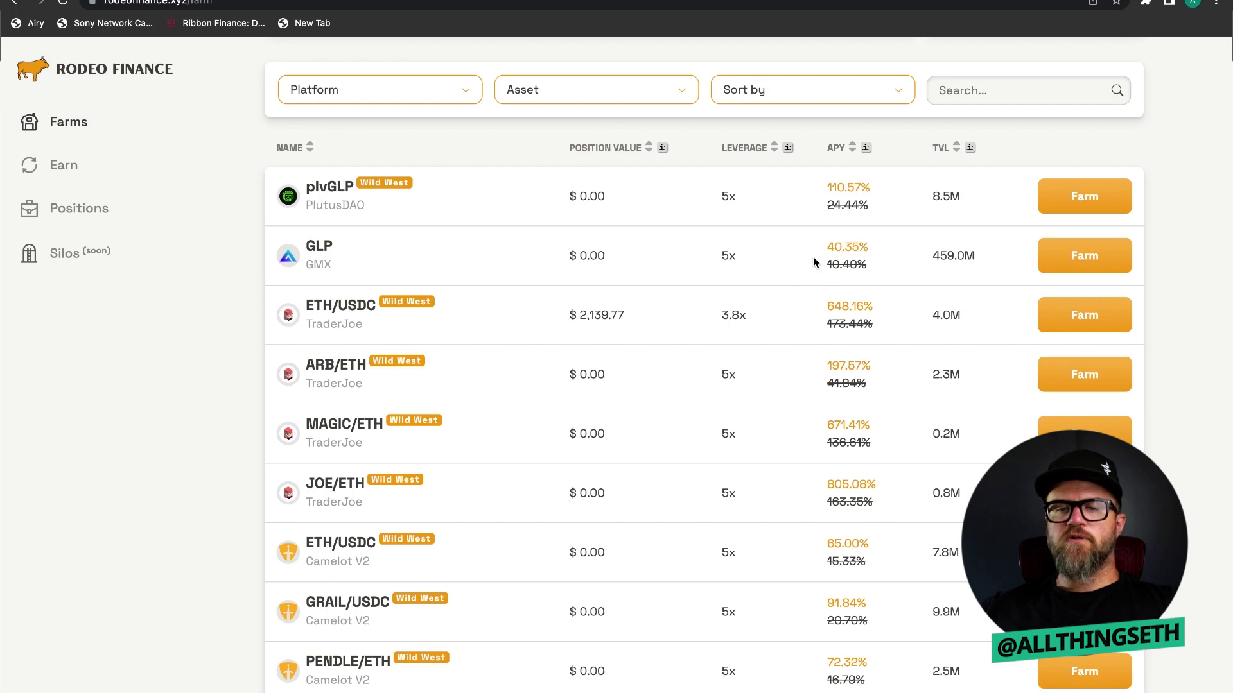
scroll(460, 245, "down", 3)
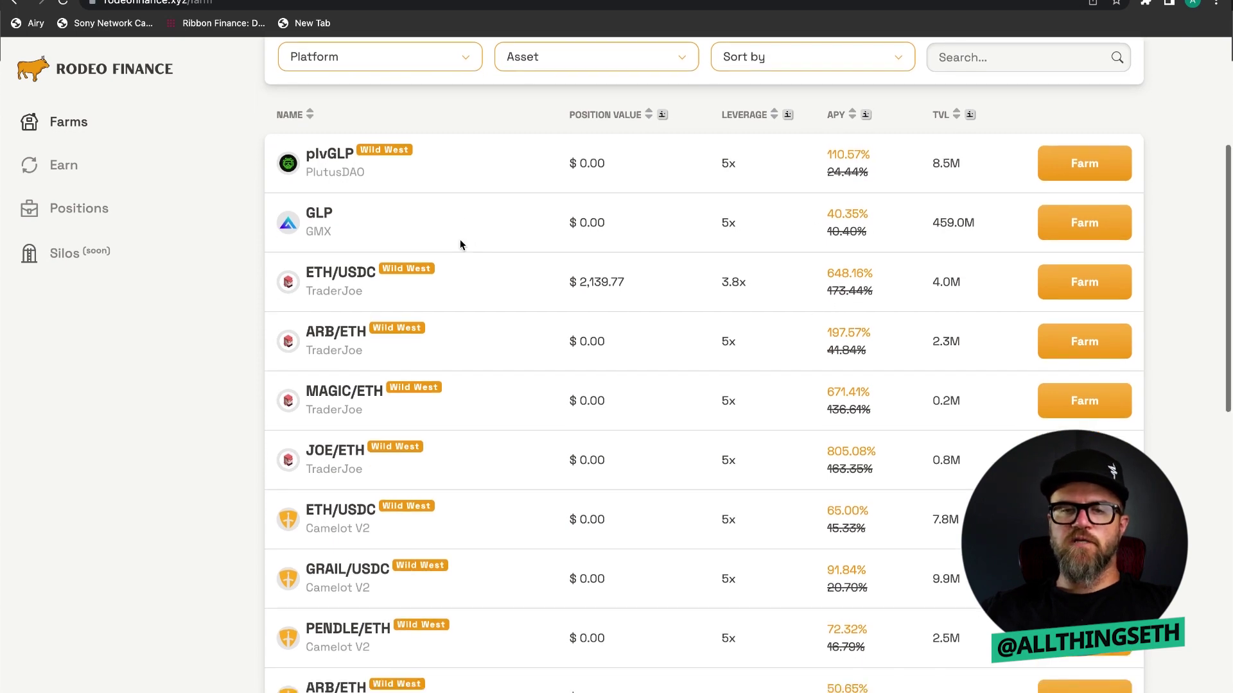
scroll(460, 244, "down", 5)
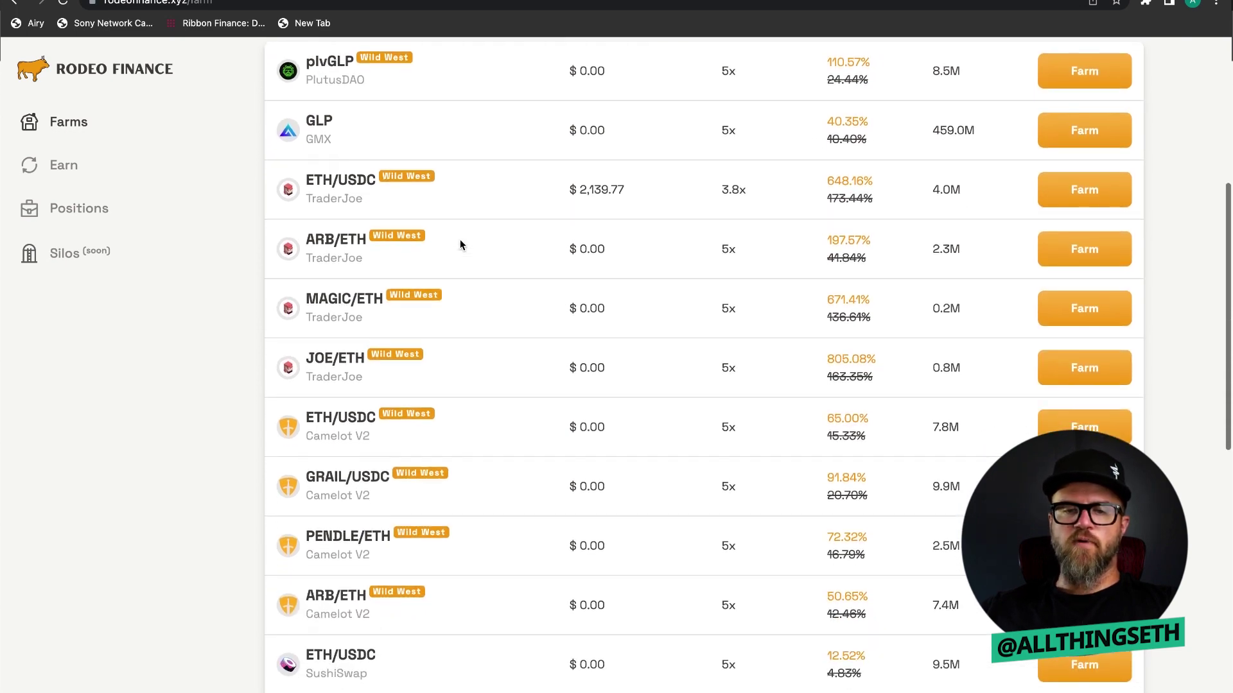
scroll(459, 242, "down", 3)
scroll(460, 242, "up", 10)
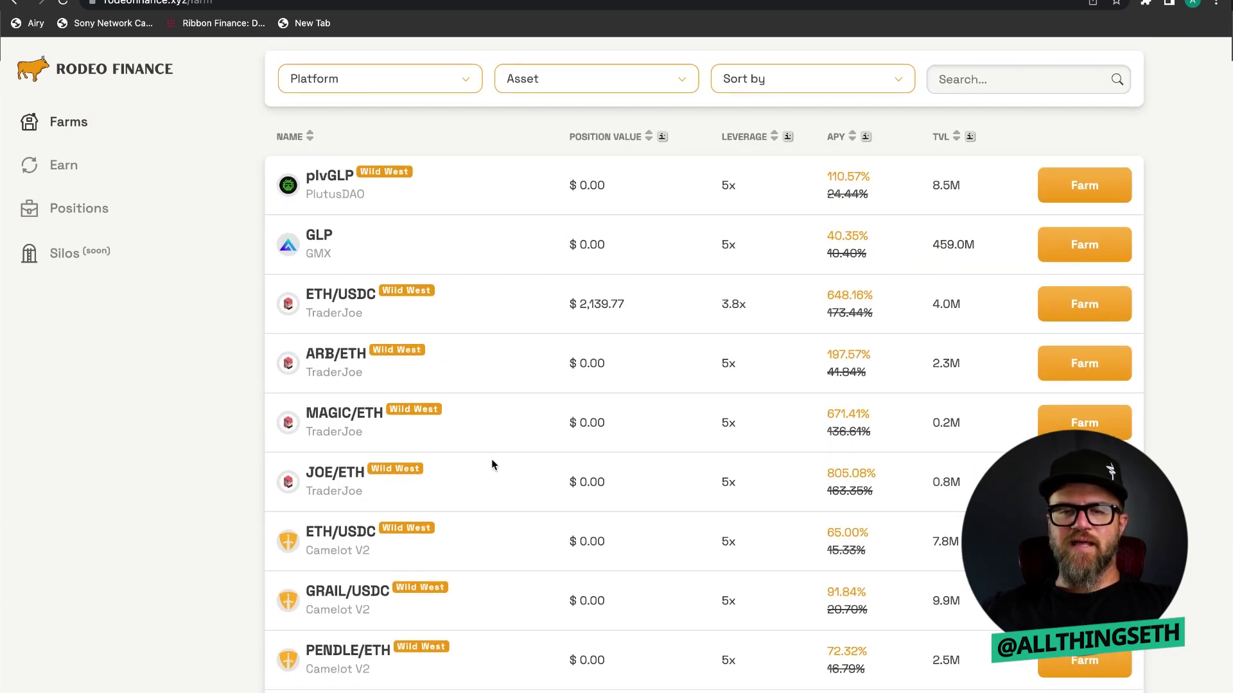
scroll(490, 422, "up", 1)
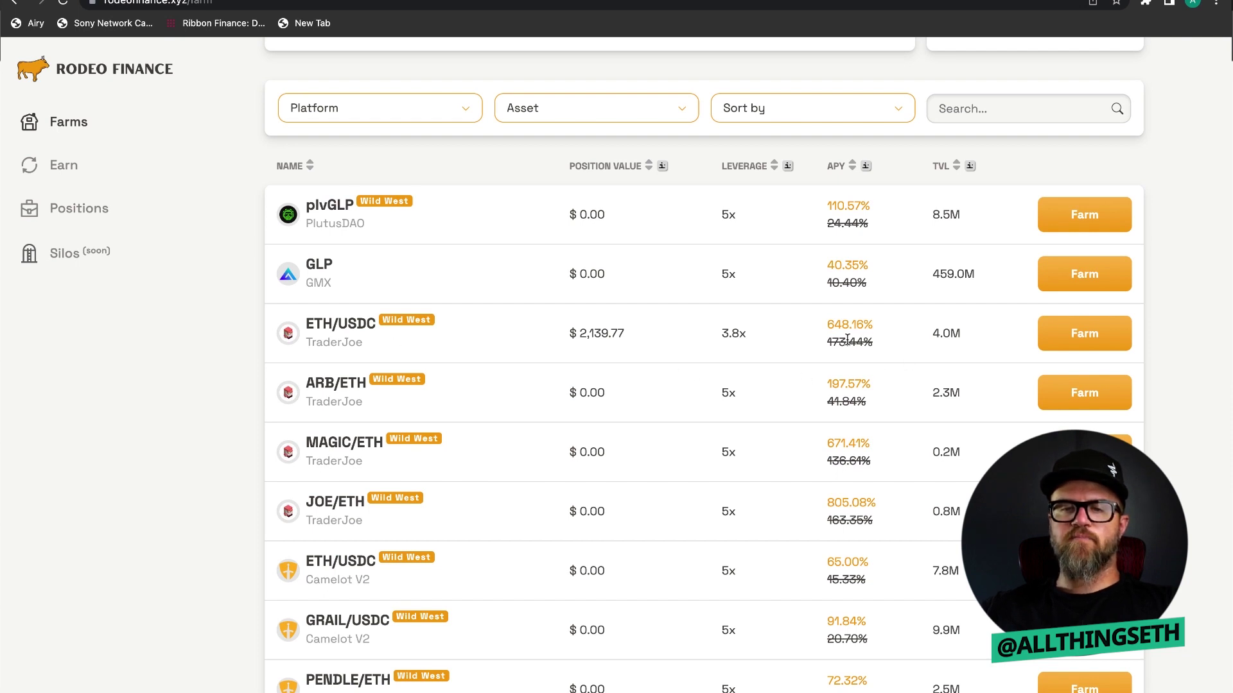
Step: Check the portfolio summary's profit and the existing TraderJoe ETH/USDC position
scroll(757, 371, "up", 2)
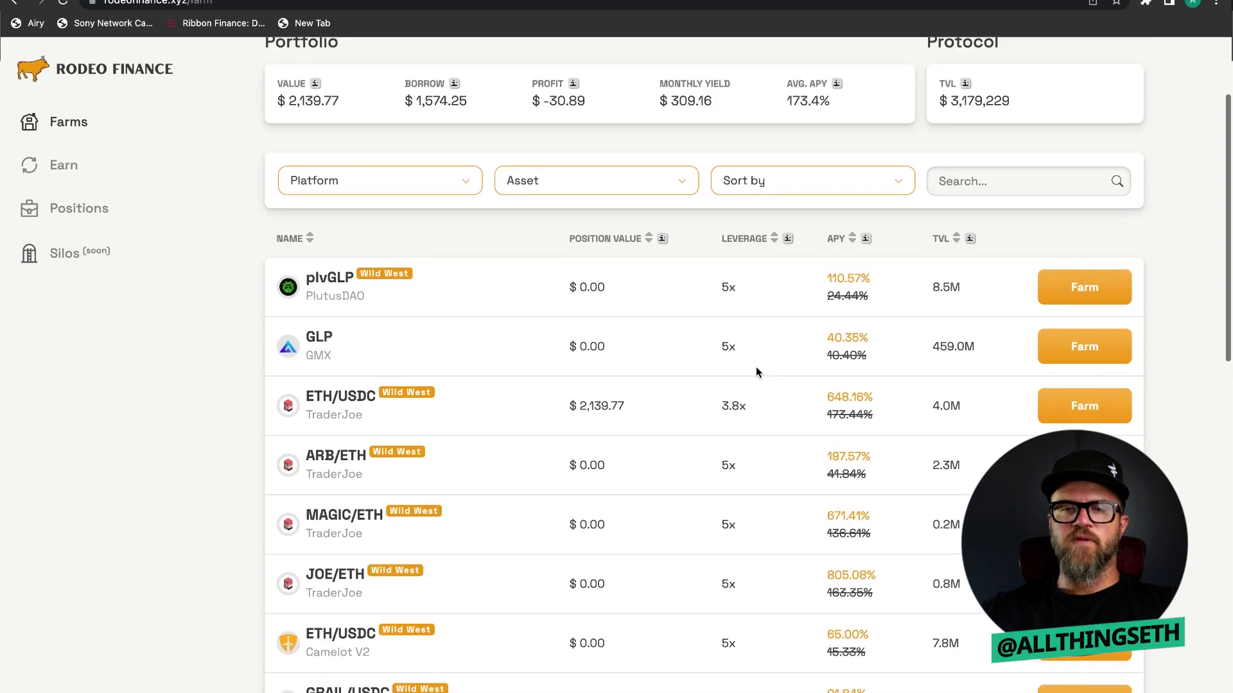
scroll(756, 371, "up", 1)
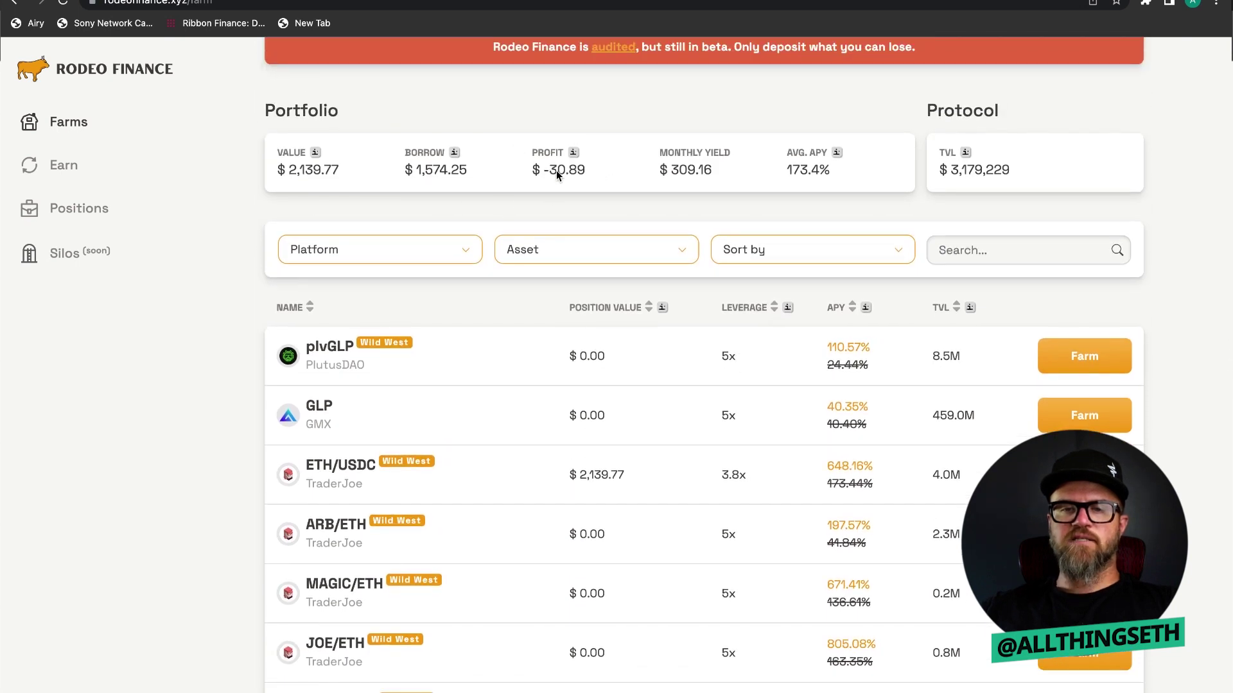
scroll(688, 501, "down", 1)
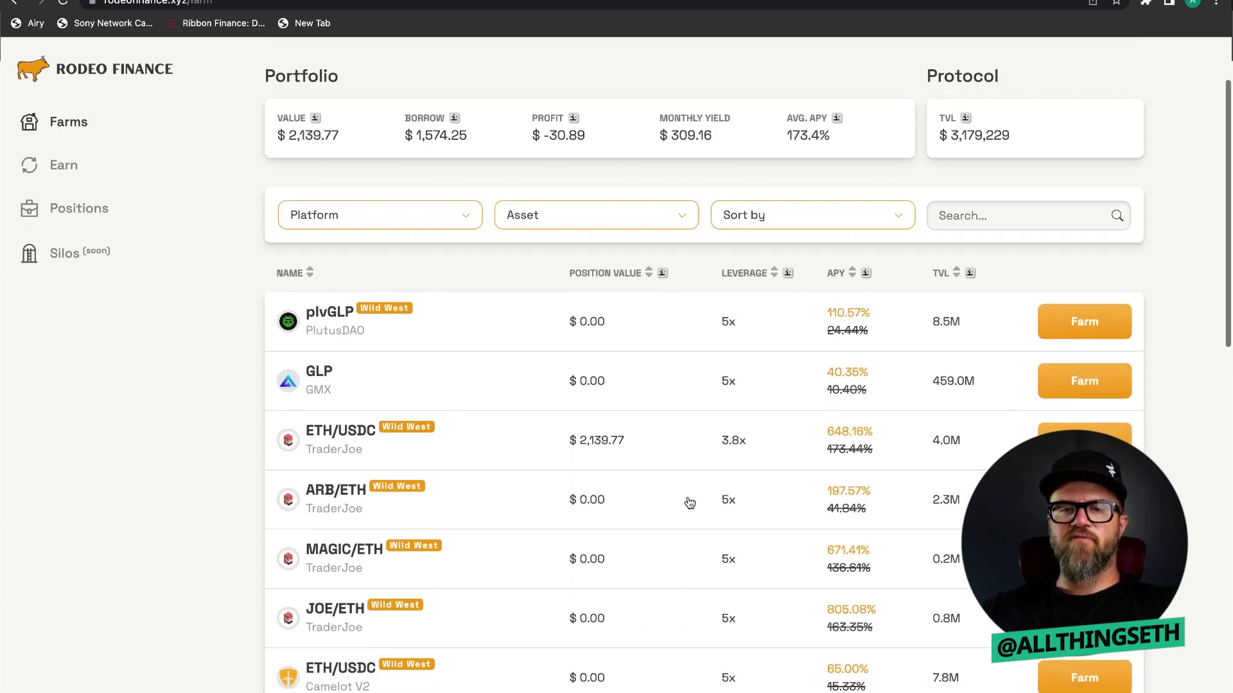
scroll(687, 498, "down", 1)
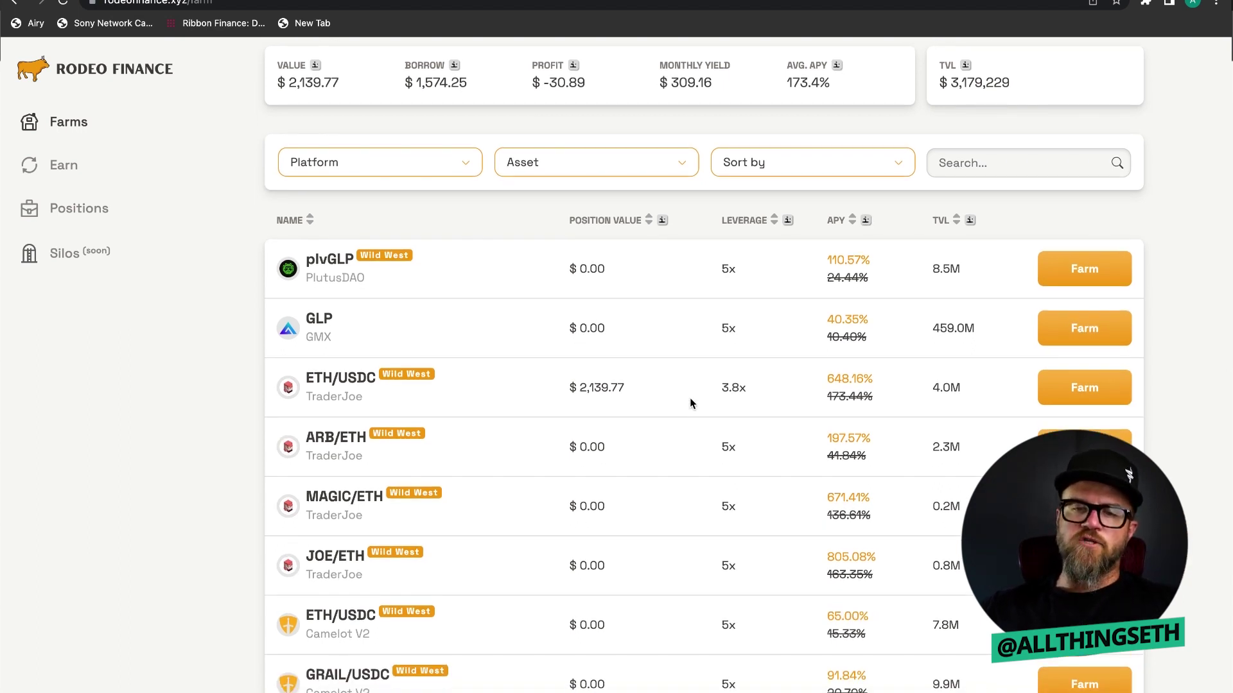
Step: Look through the farms again, from plvGLP down to the SushiSwap ETH/USDC farm
scroll(690, 398, "down", 1)
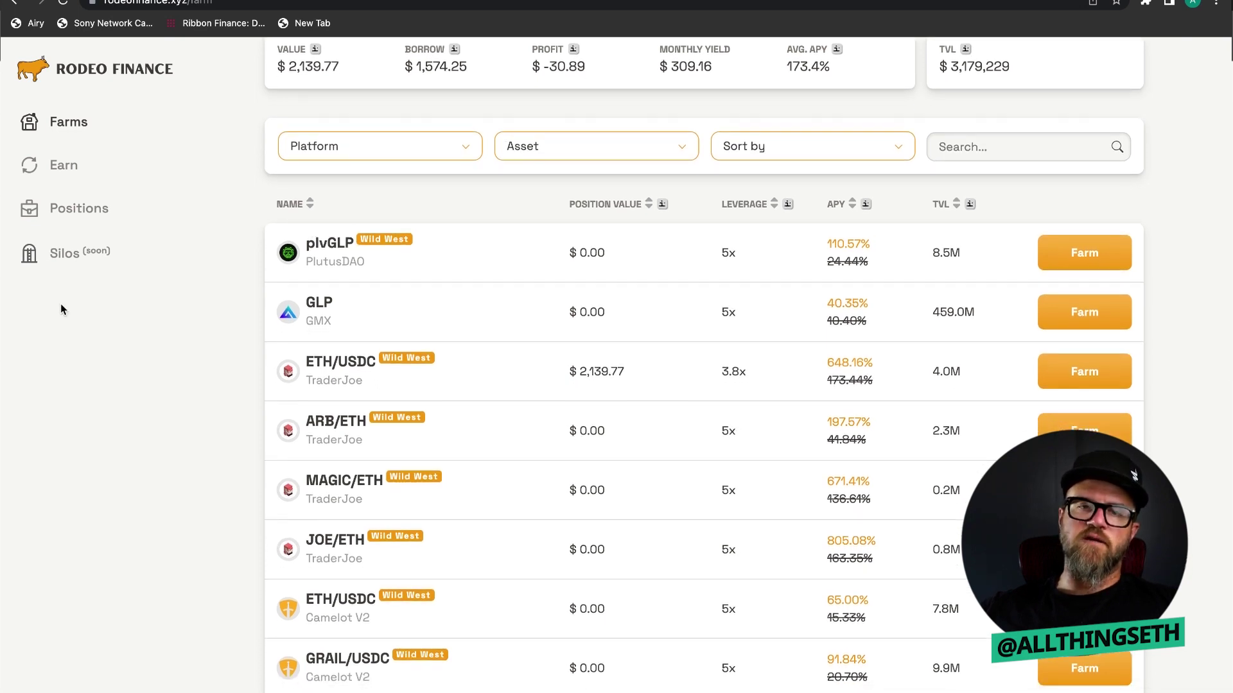
scroll(585, 325, "down", 2)
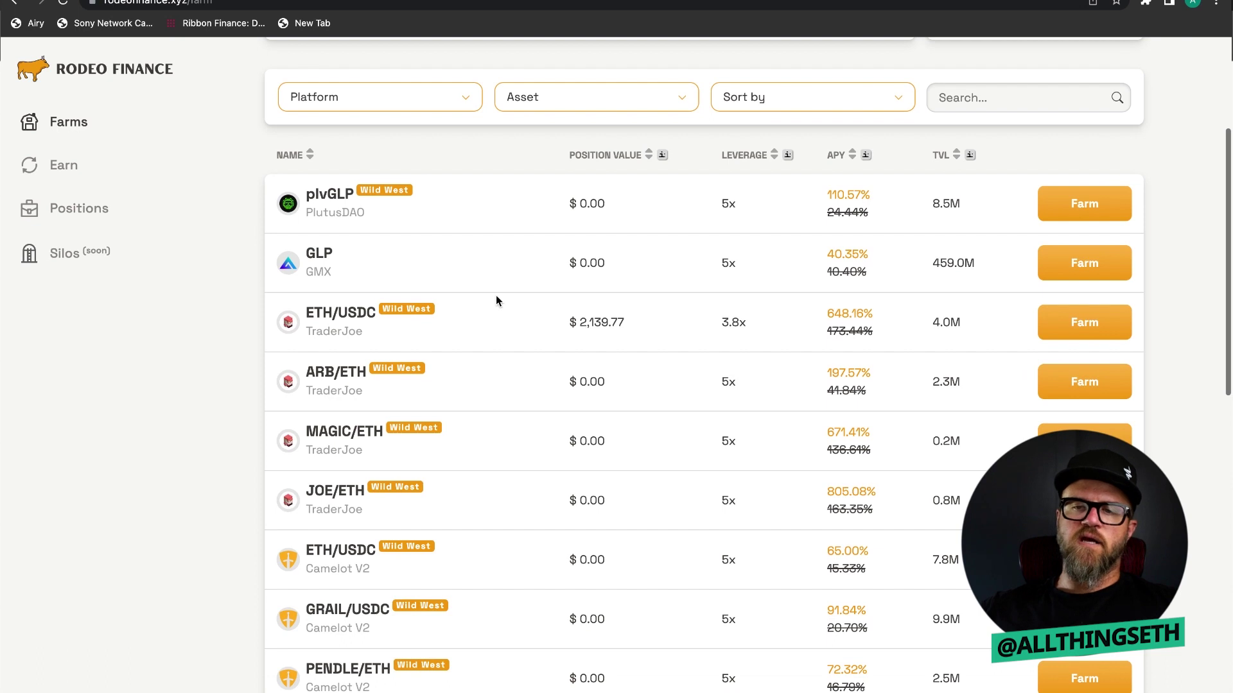
scroll(538, 408, "down", 1)
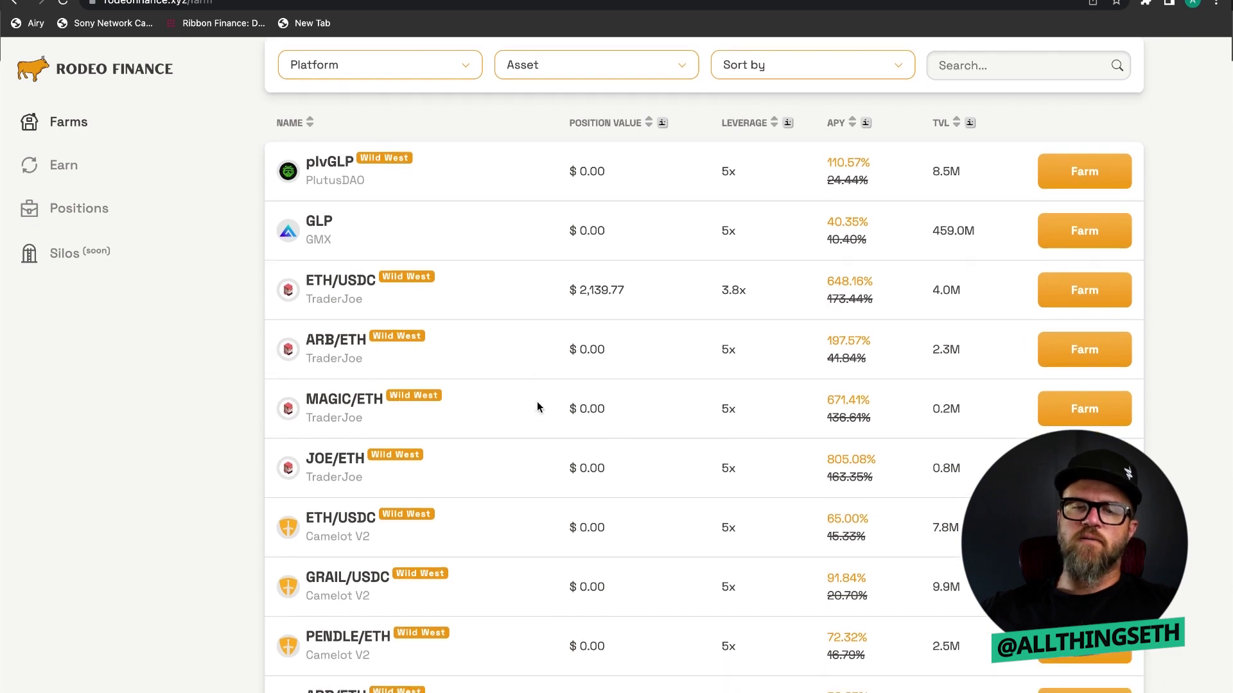
scroll(537, 404, "up", 1)
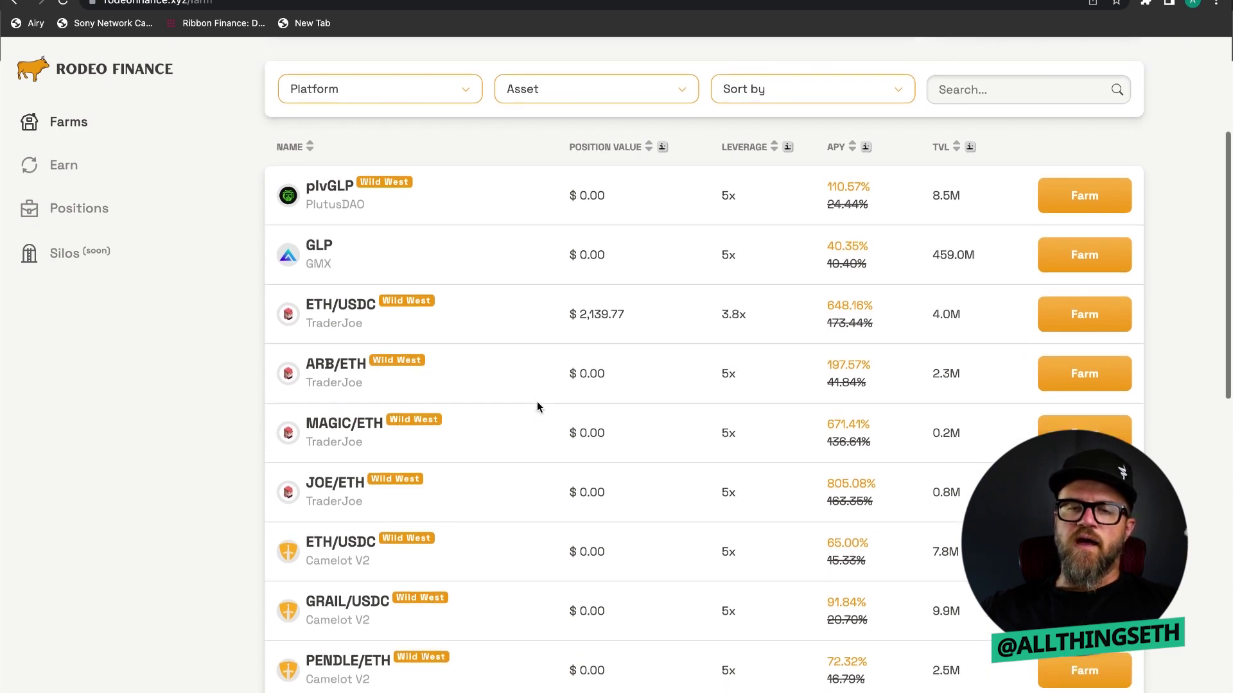
scroll(537, 405, "down", 1)
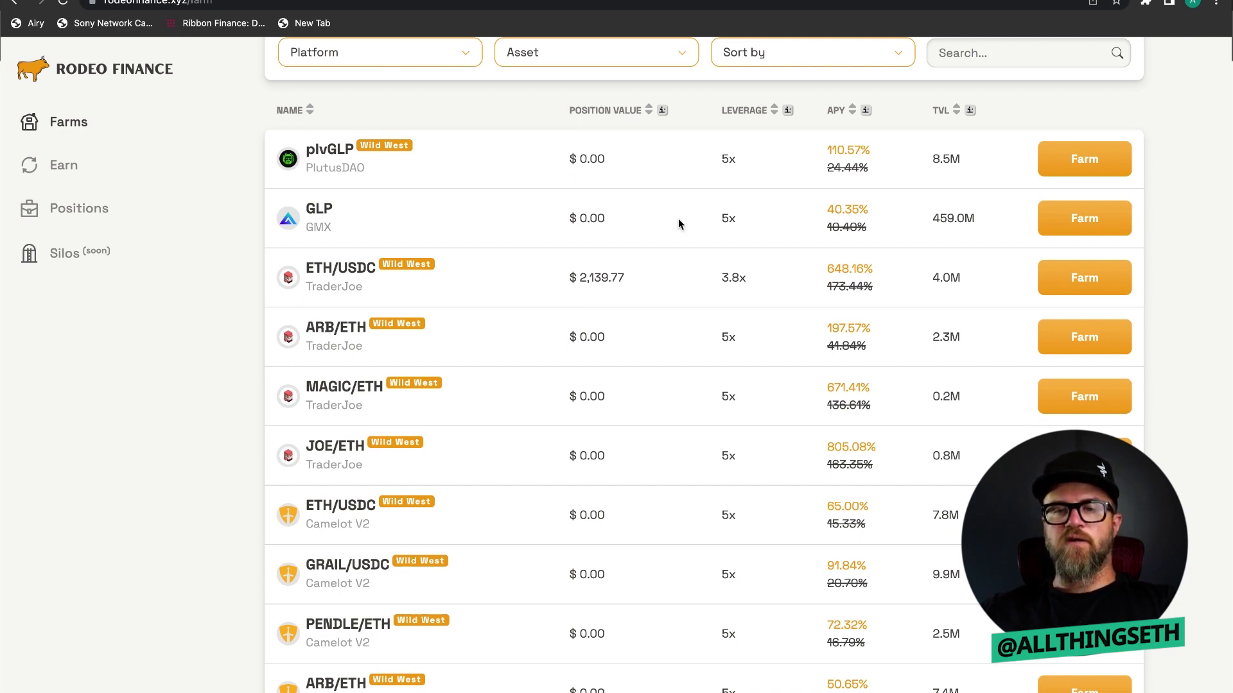
scroll(691, 223, "down", 2)
scroll(677, 221, "down", 5)
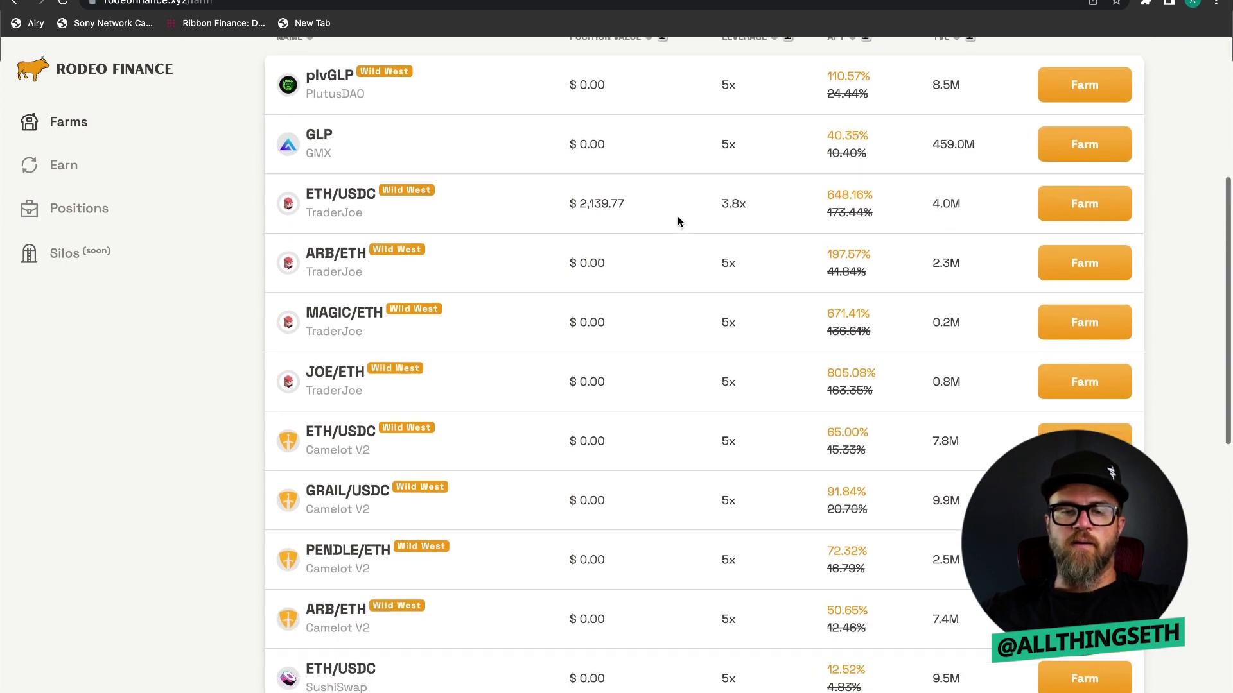
scroll(678, 222, "up", 8)
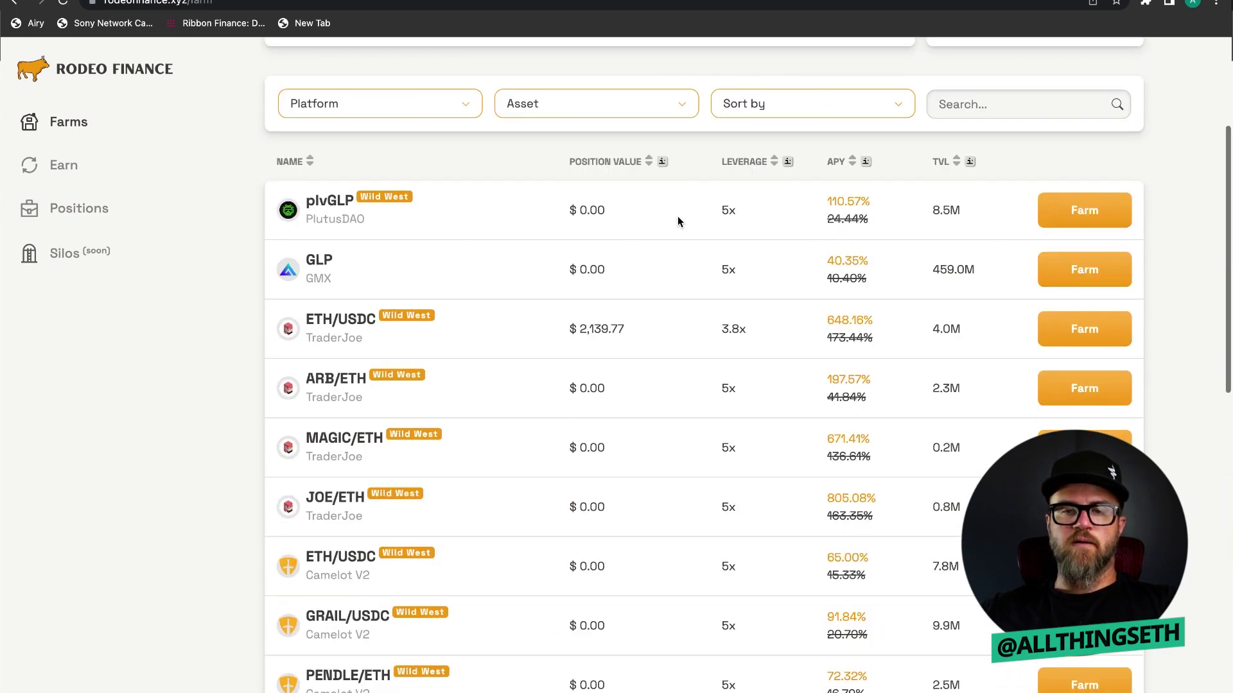
Step: Start a new position in the GMX GLP farm and set the amount to deposit to 5 USDC.e
scroll(685, 355, "down", 1)
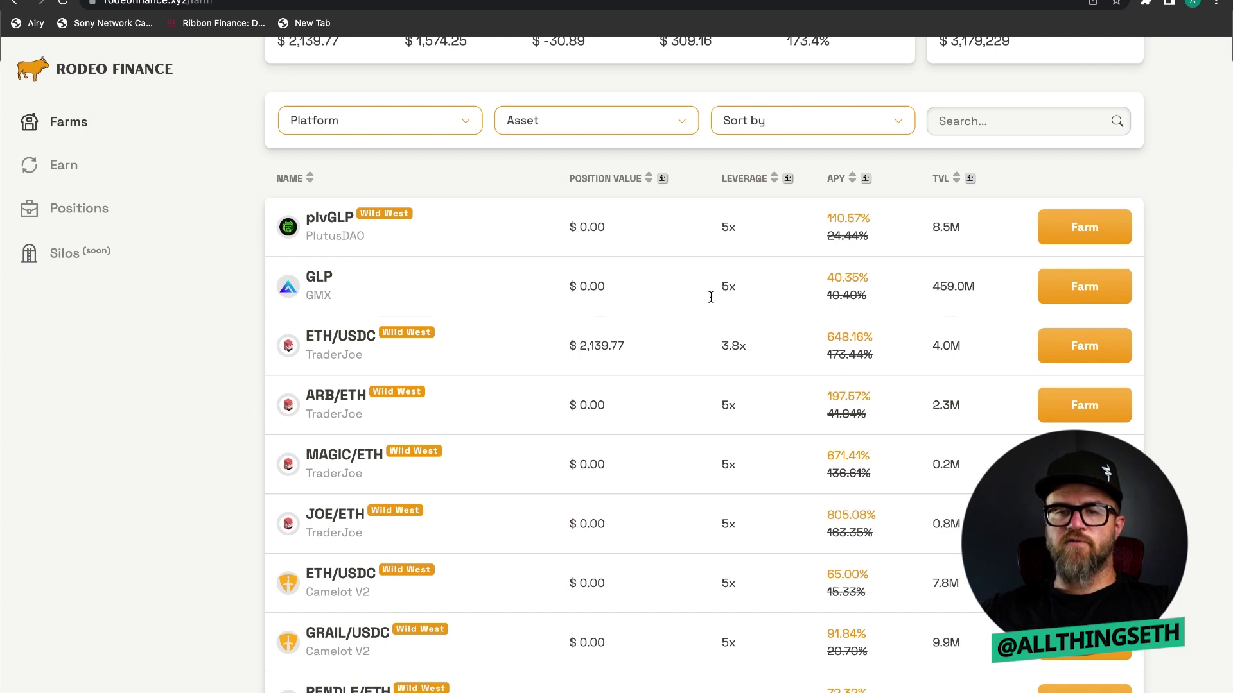
left_click(1088, 293)
scroll(243, 331, "down", 1)
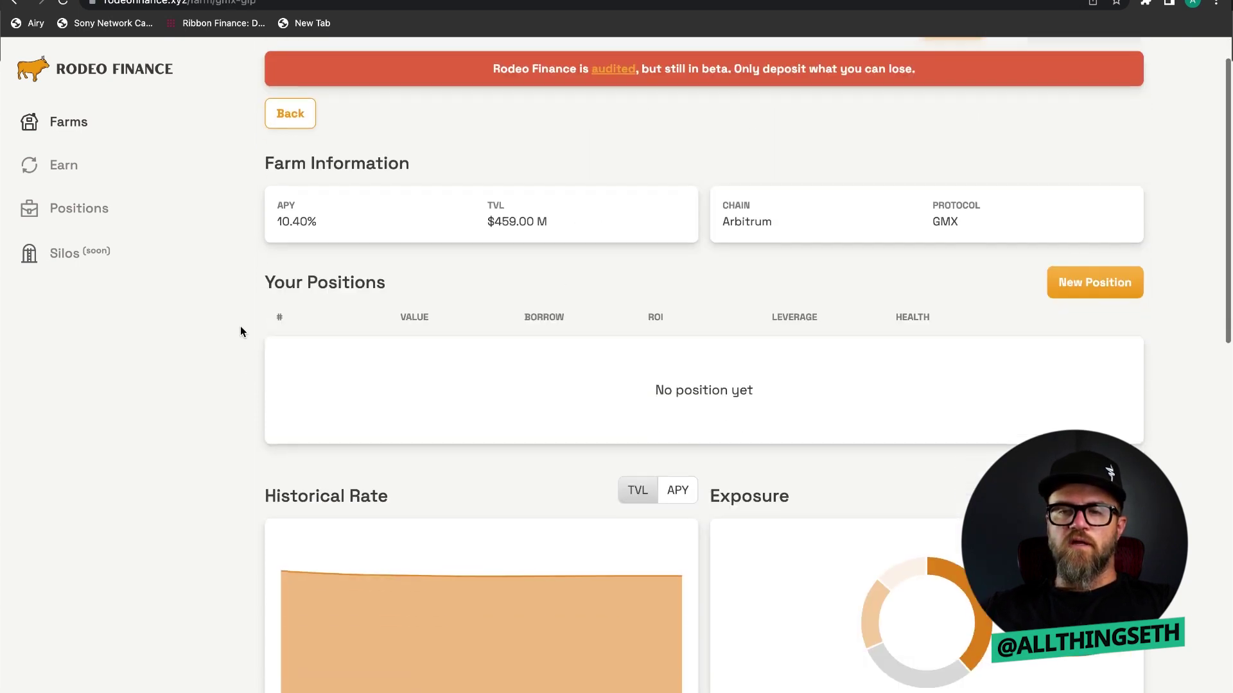
left_click(1081, 290)
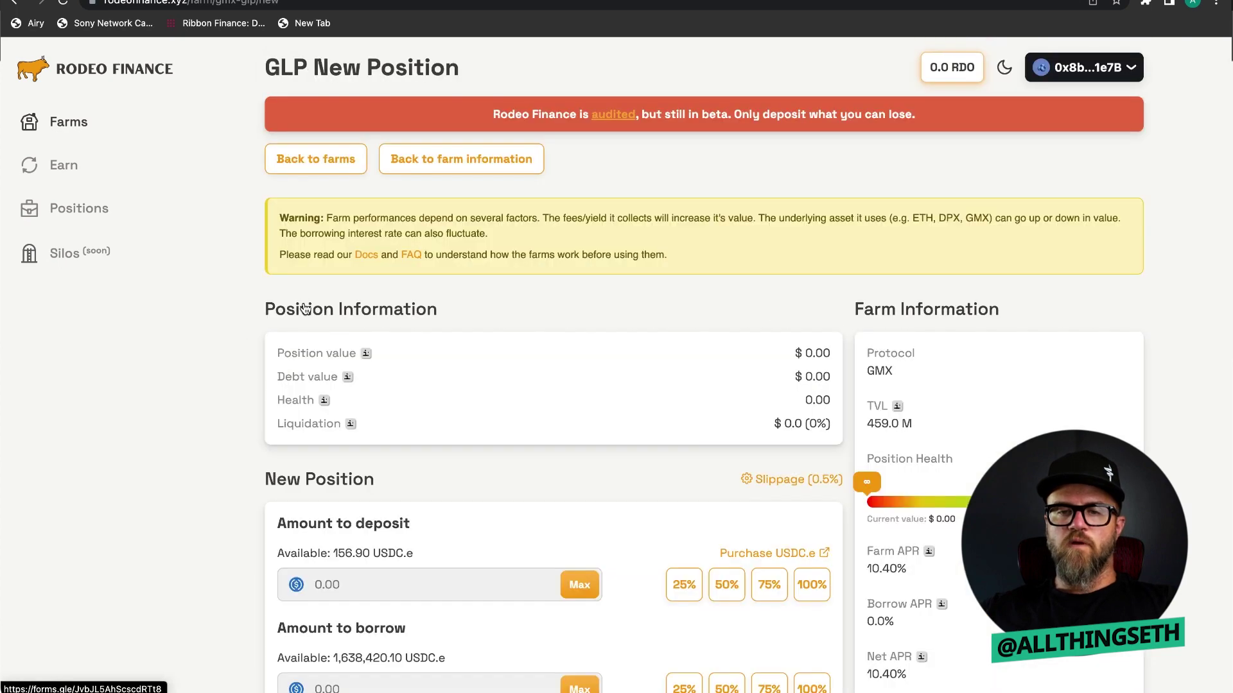
scroll(251, 406, "down", 5)
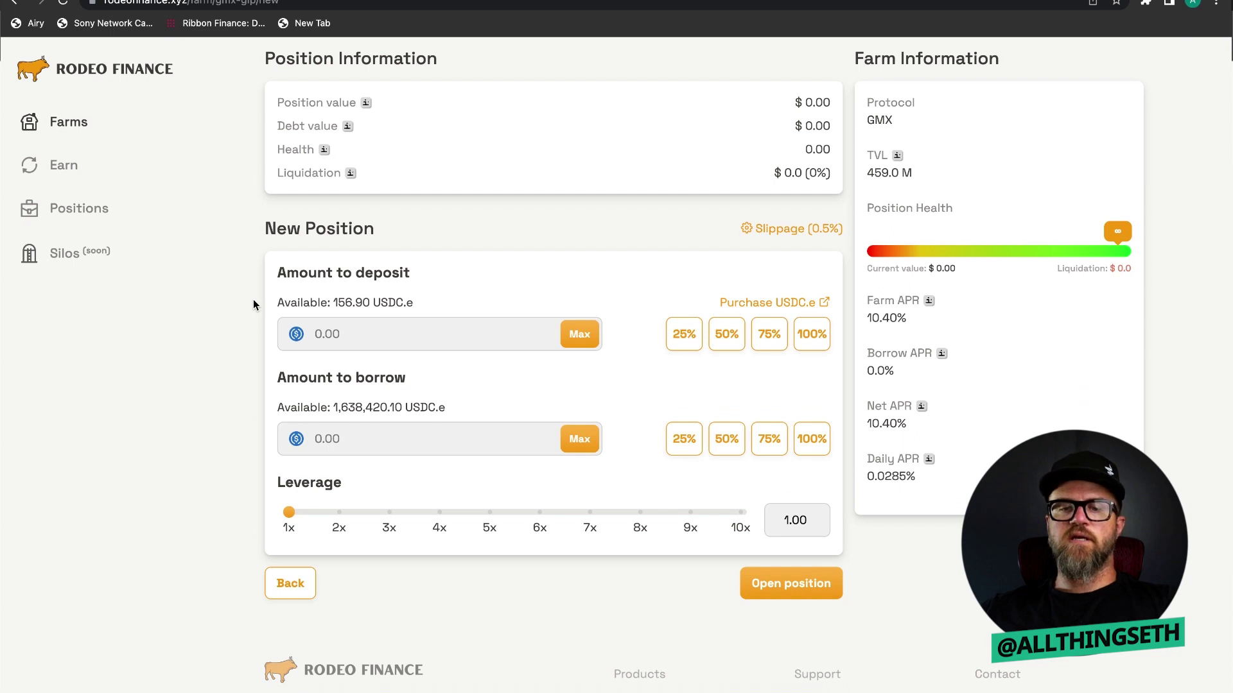
left_click(354, 342)
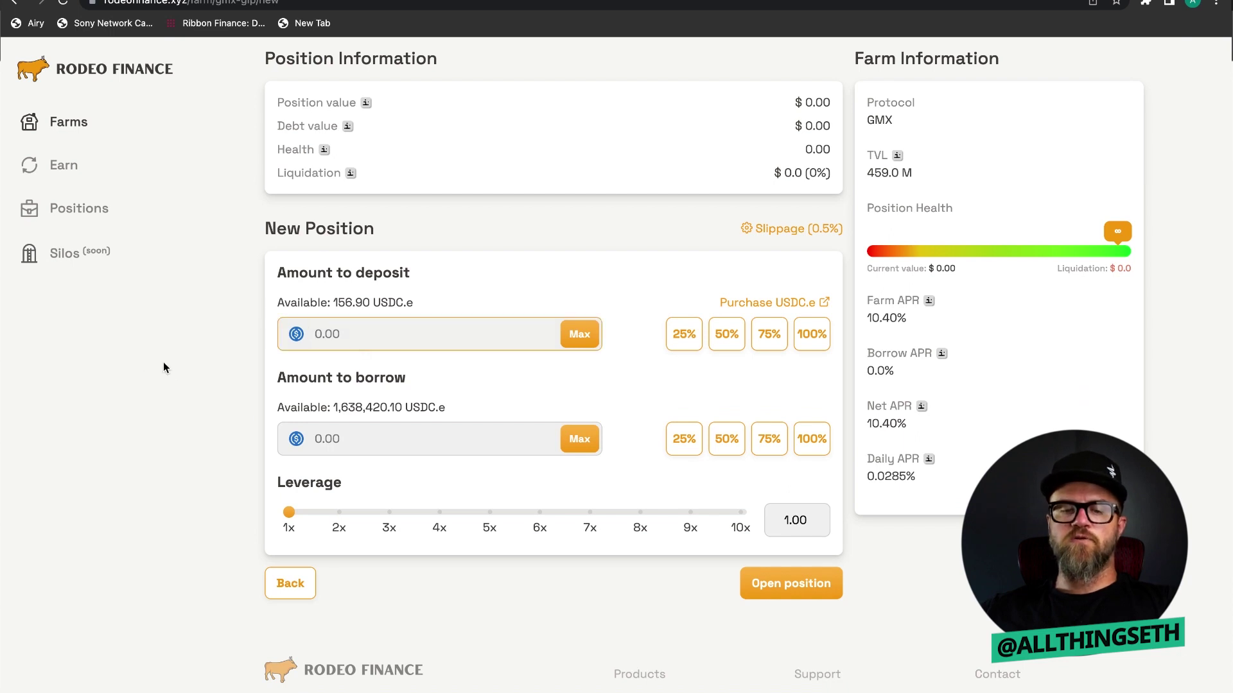
type("5")
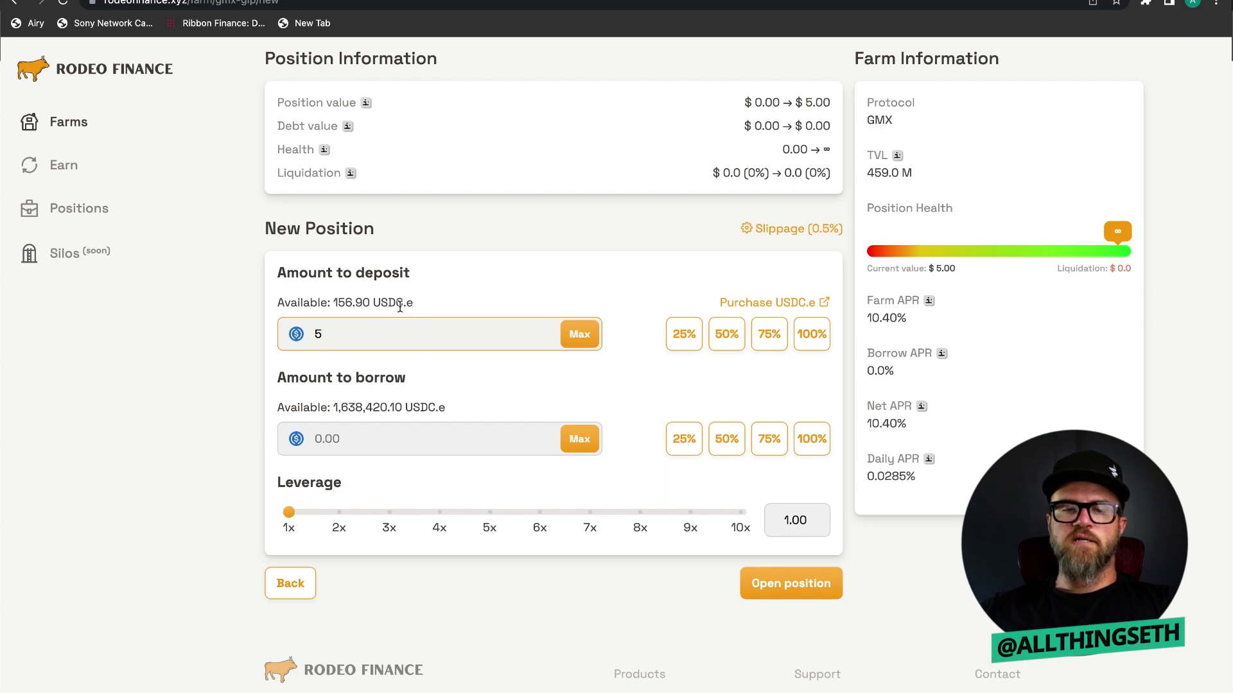
scroll(206, 290, "down", 1)
scroll(207, 290, "up", 1)
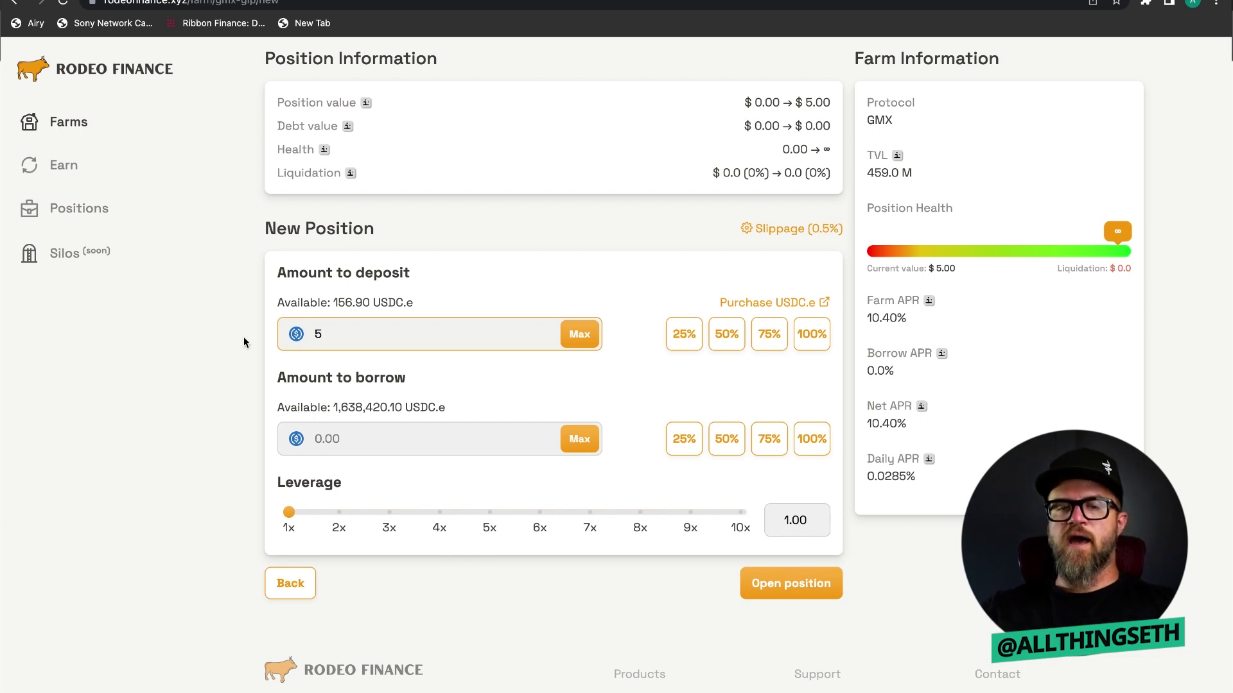
scroll(244, 343, "down", 1)
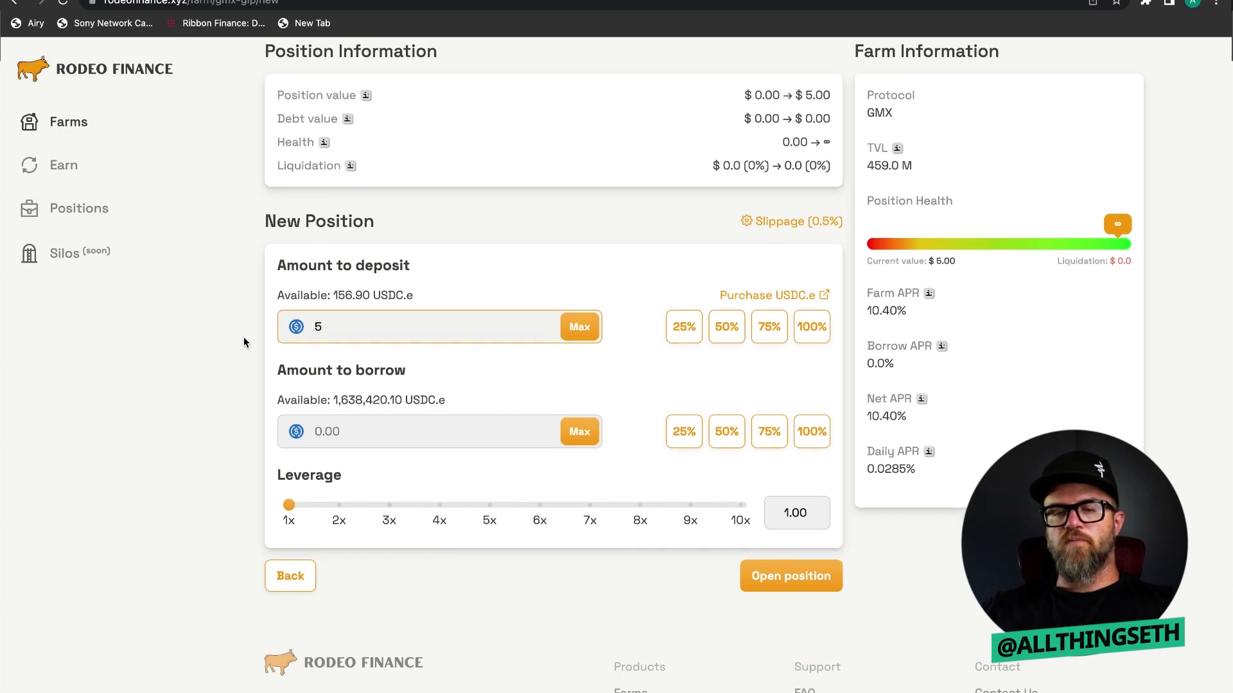
scroll(244, 338, "up", 1)
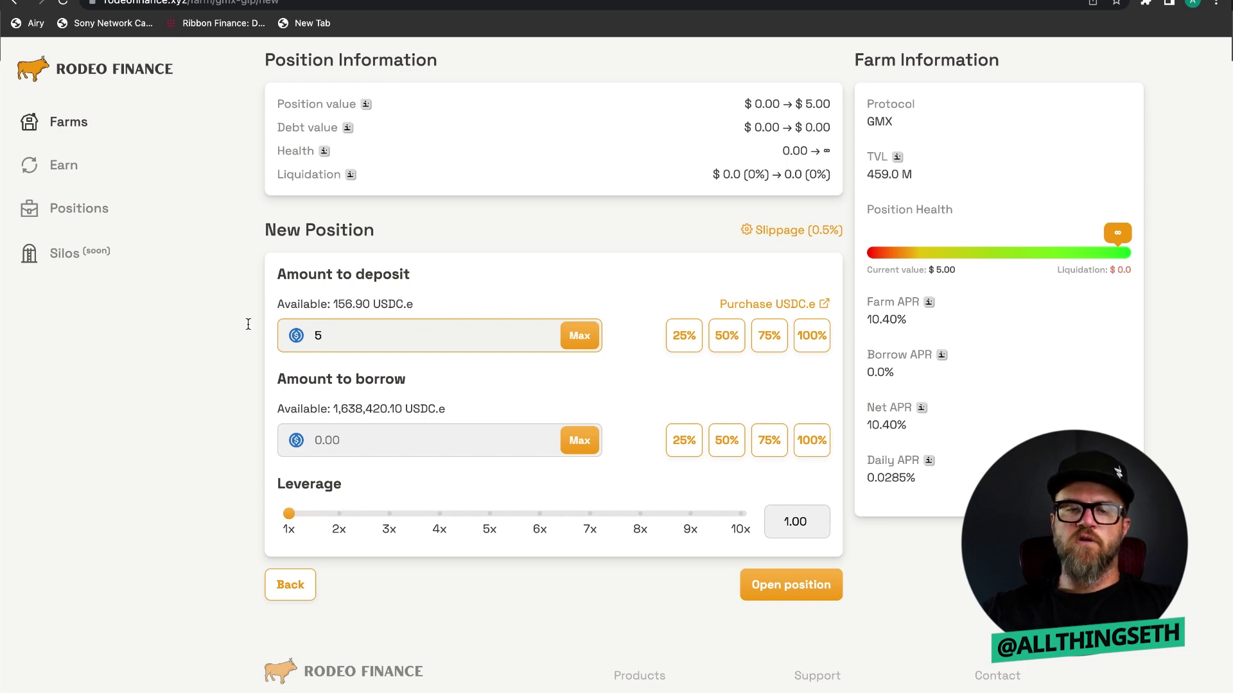
scroll(249, 325, "down", 1)
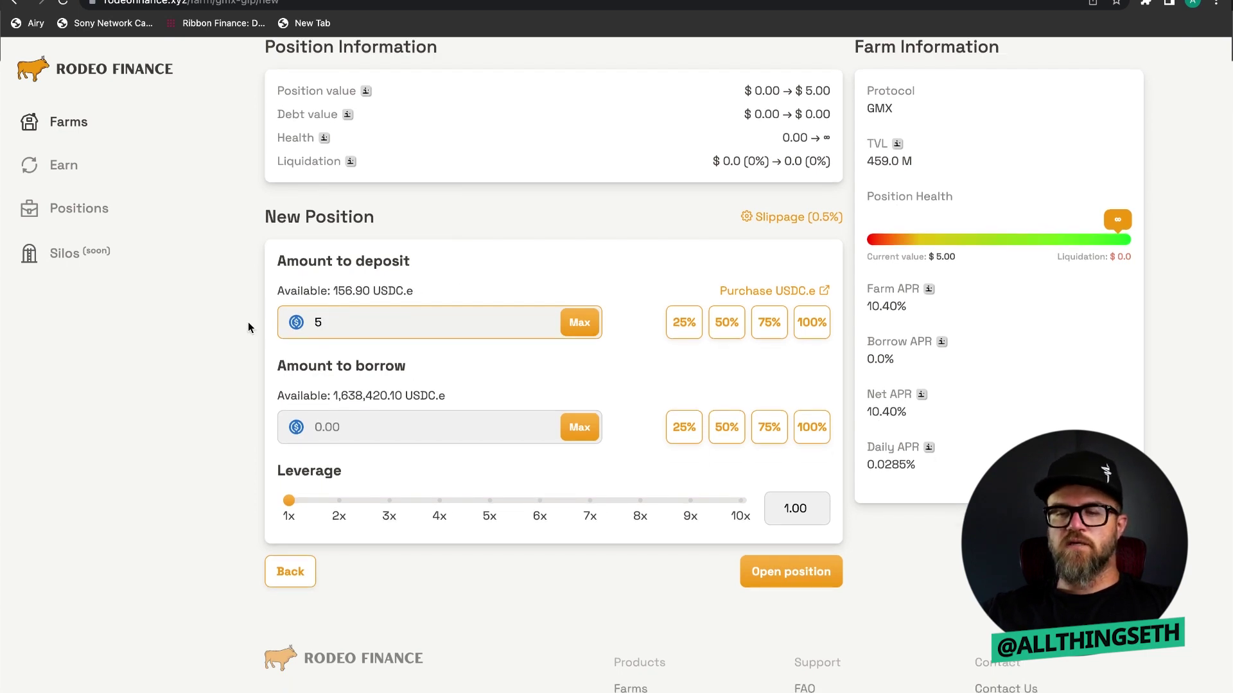
Step: Set the new GLP position's leverage to 5x, making the amount to borrow 20 USDC.e
scroll(248, 322, "up", 1)
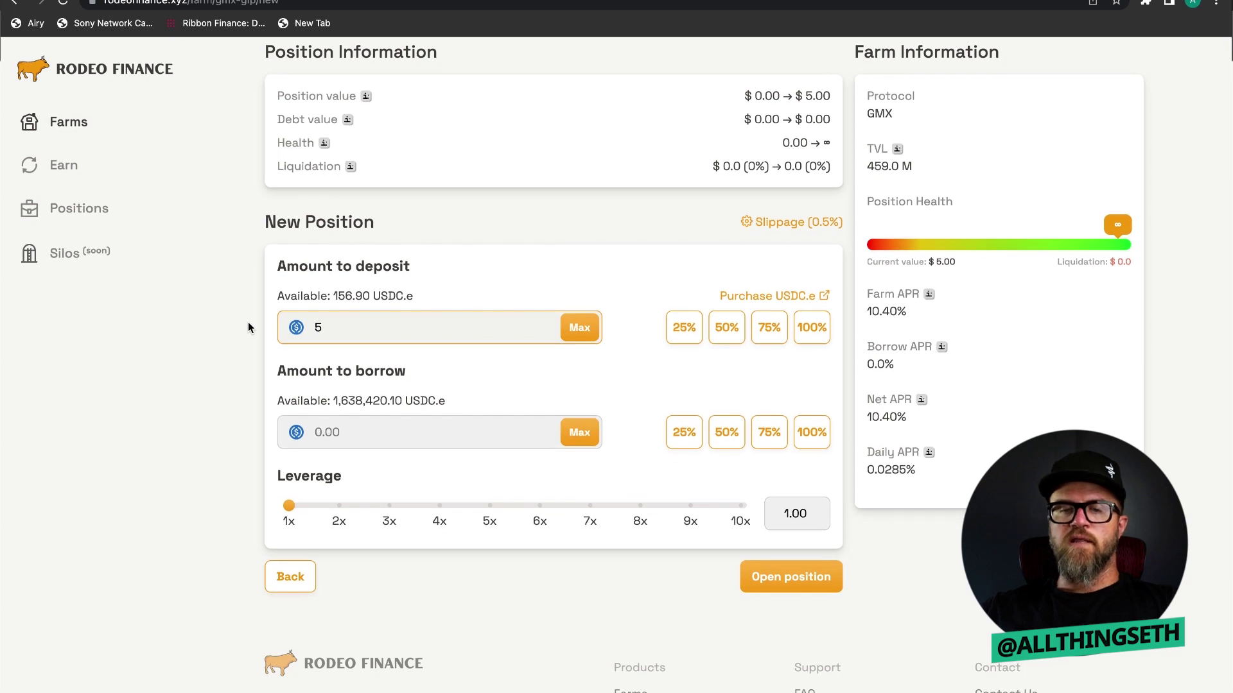
scroll(248, 322, "down", 1)
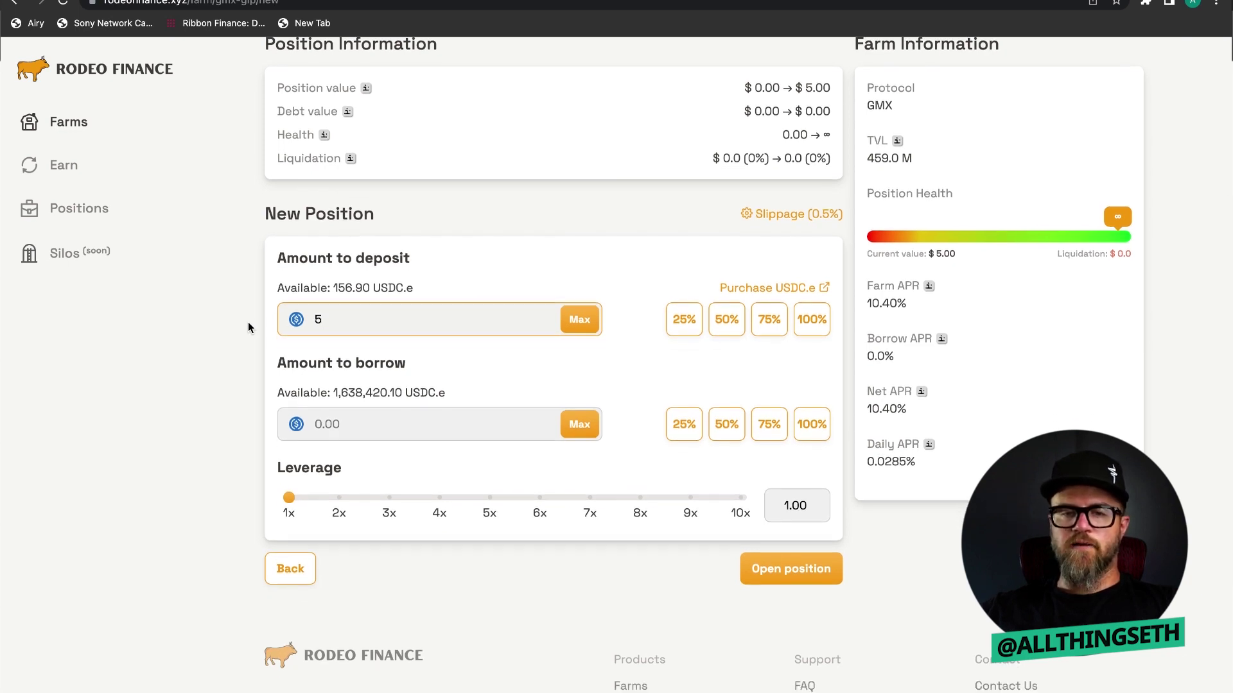
scroll(248, 322, "up", 1)
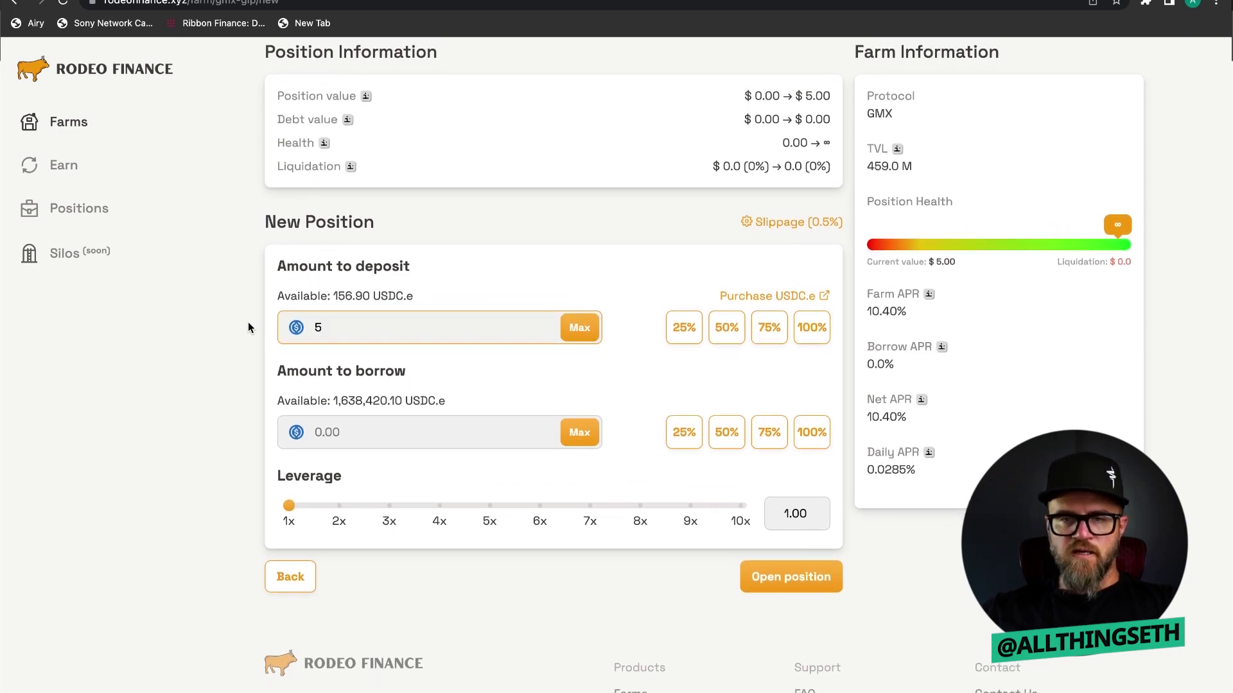
scroll(249, 281, "down", 1)
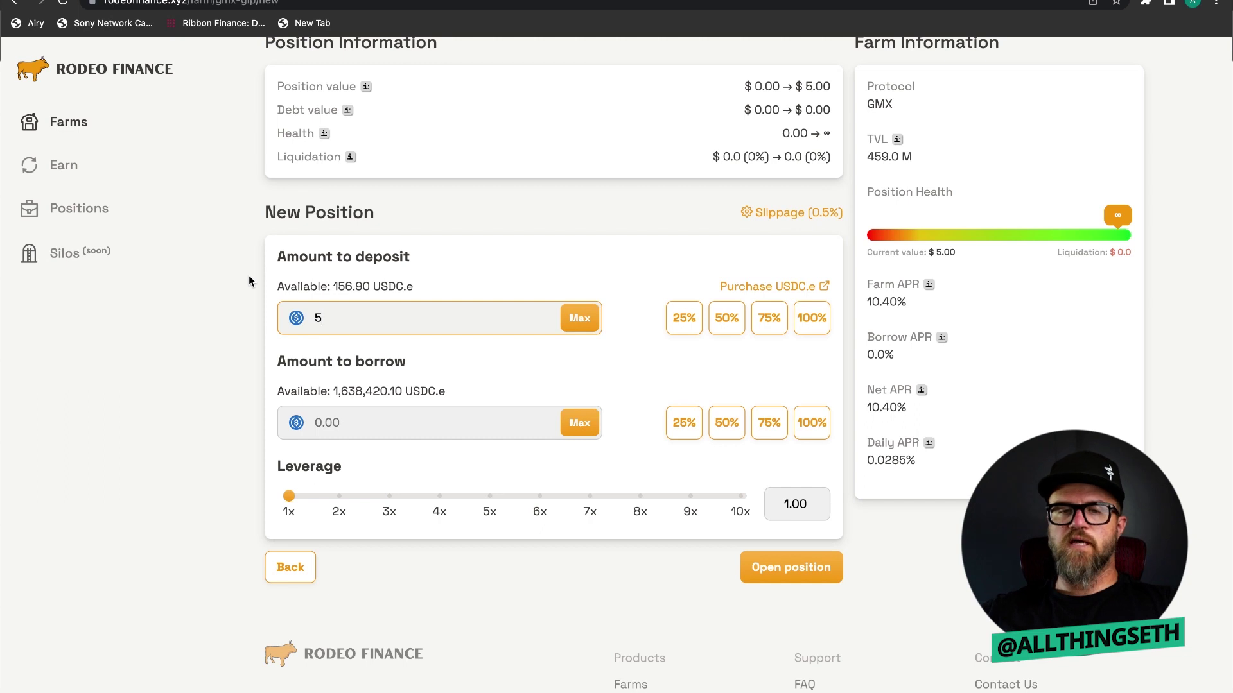
scroll(249, 281, "down", 1)
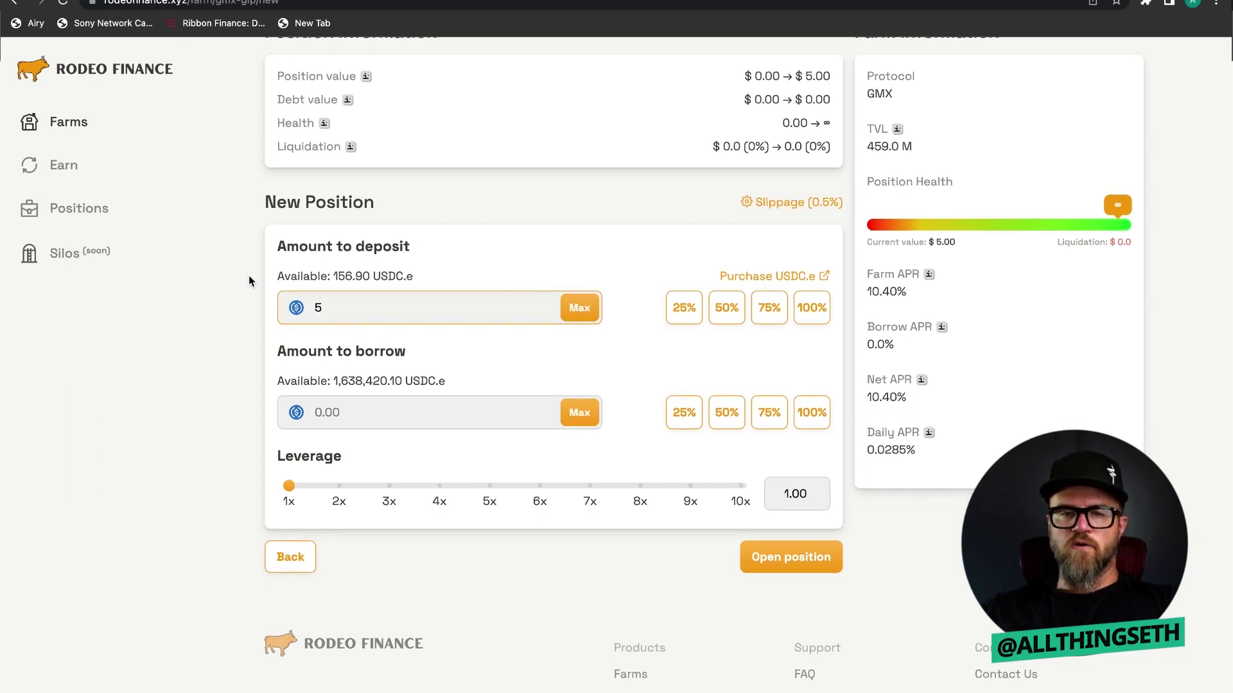
left_click(424, 412)
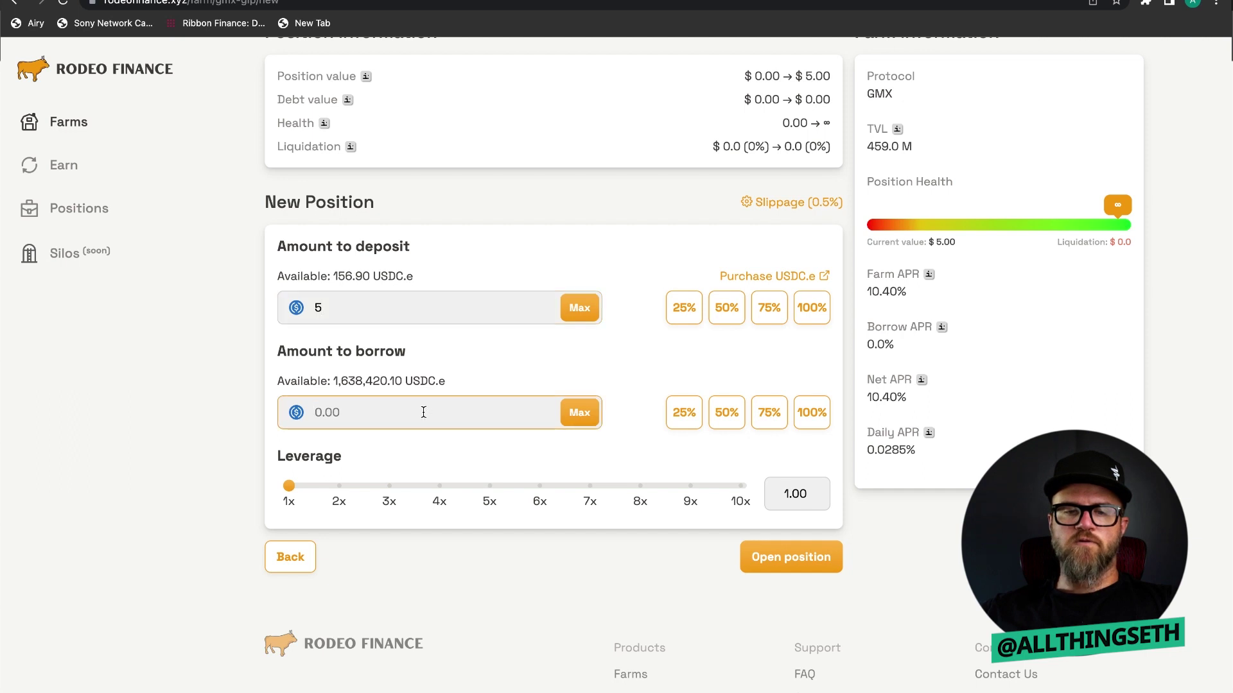
left_click(491, 487)
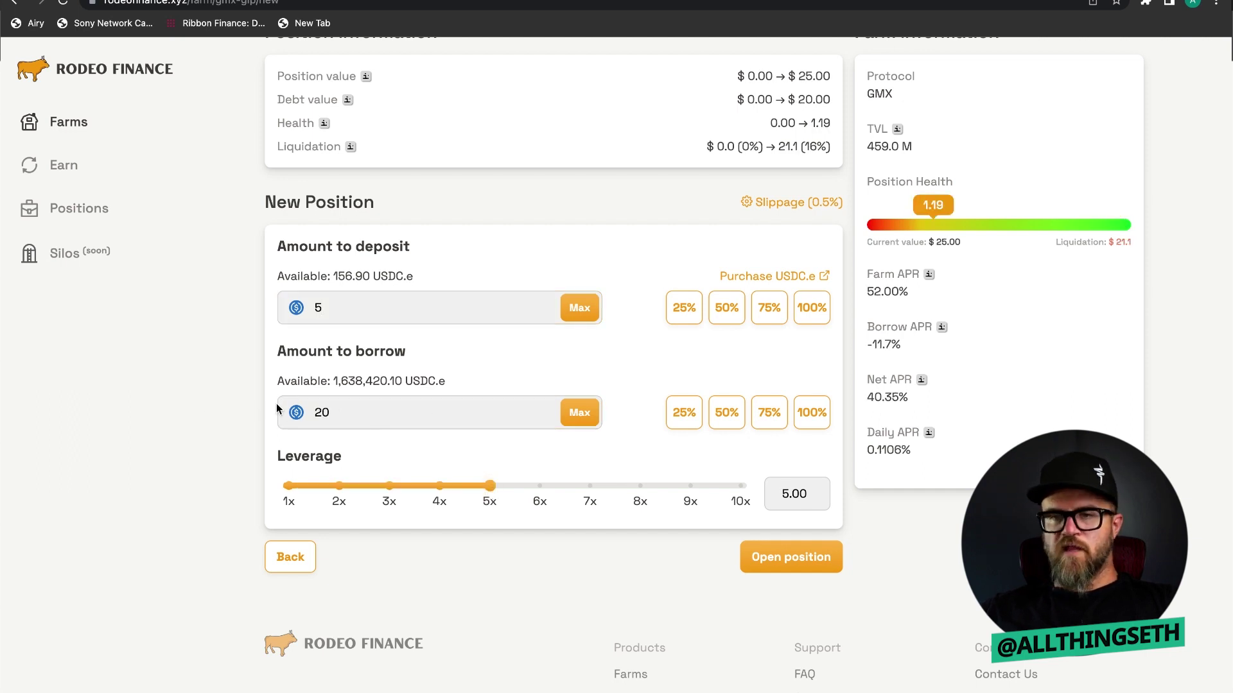
Step: Review the 5x position's projected value, debt, health and liquidation level, along with its farm, borrow, net and daily APR
scroll(259, 380, "up", 1)
scroll(259, 381, "down", 1)
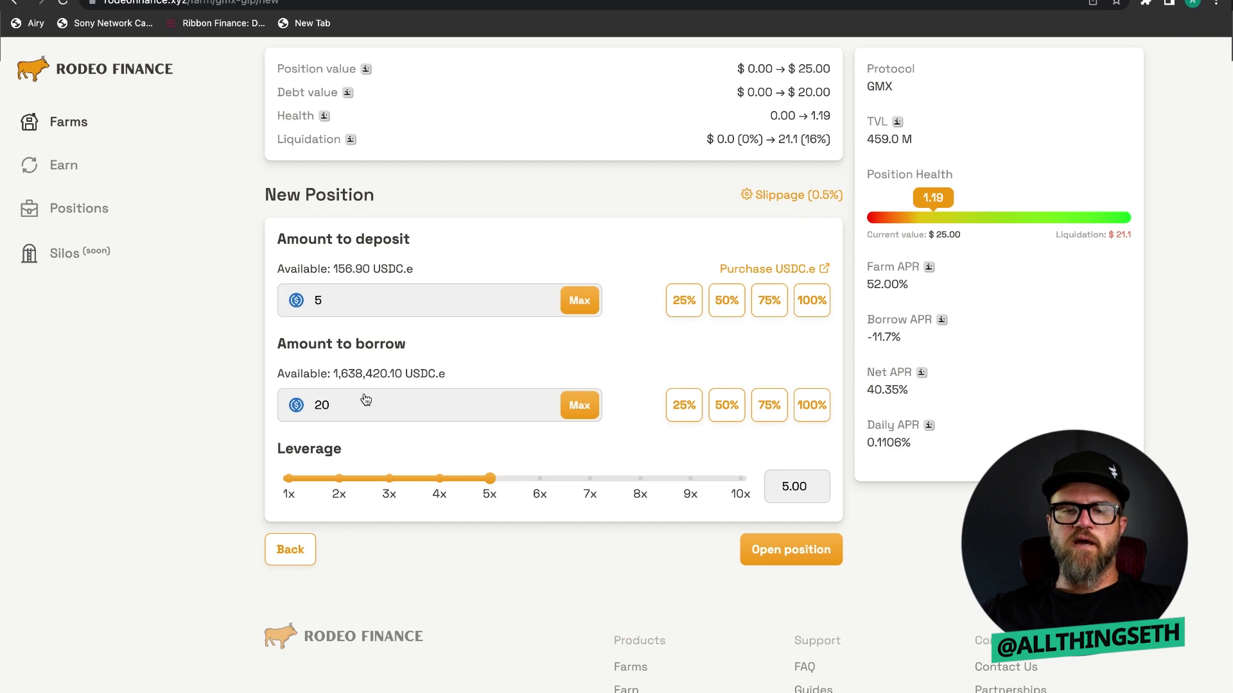
scroll(221, 403, "up", 3)
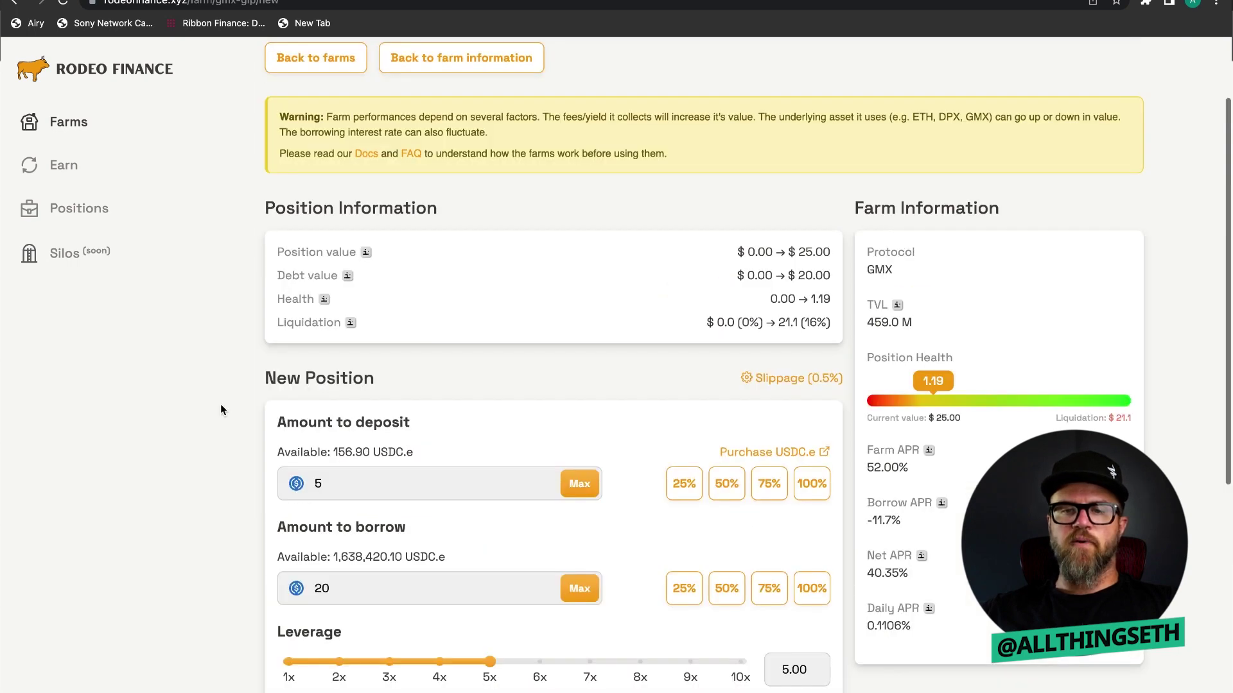
scroll(221, 410, "up", 2)
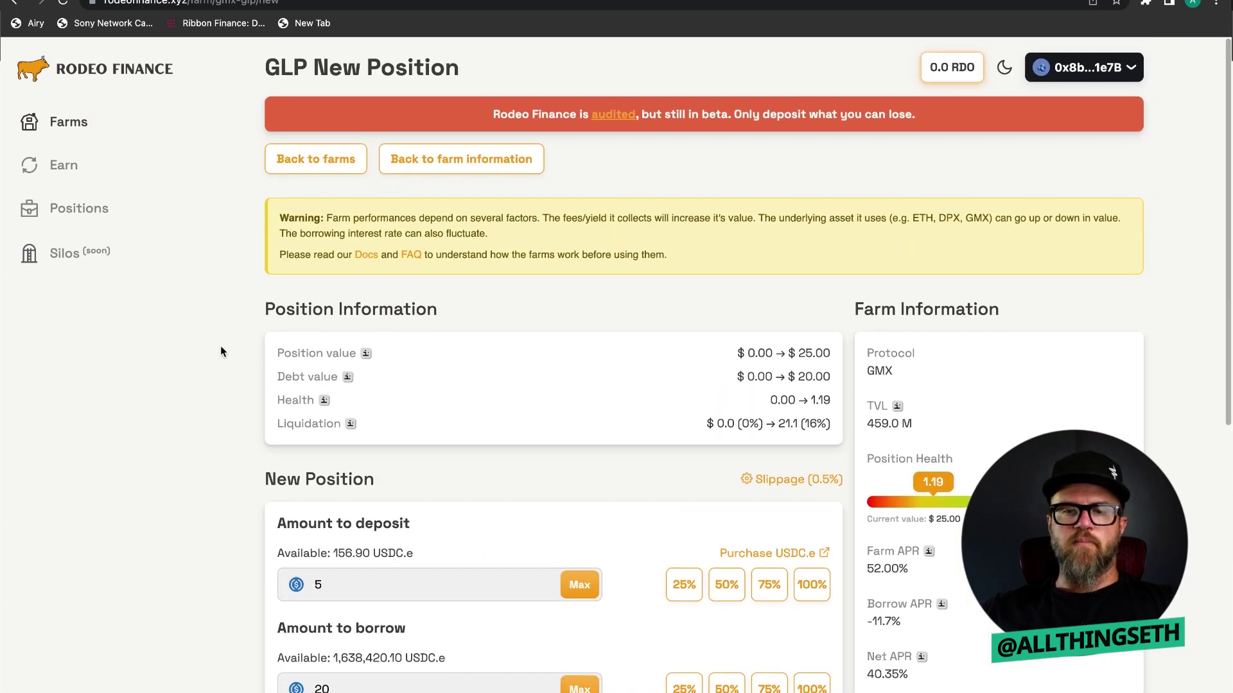
scroll(220, 350, "down", 4)
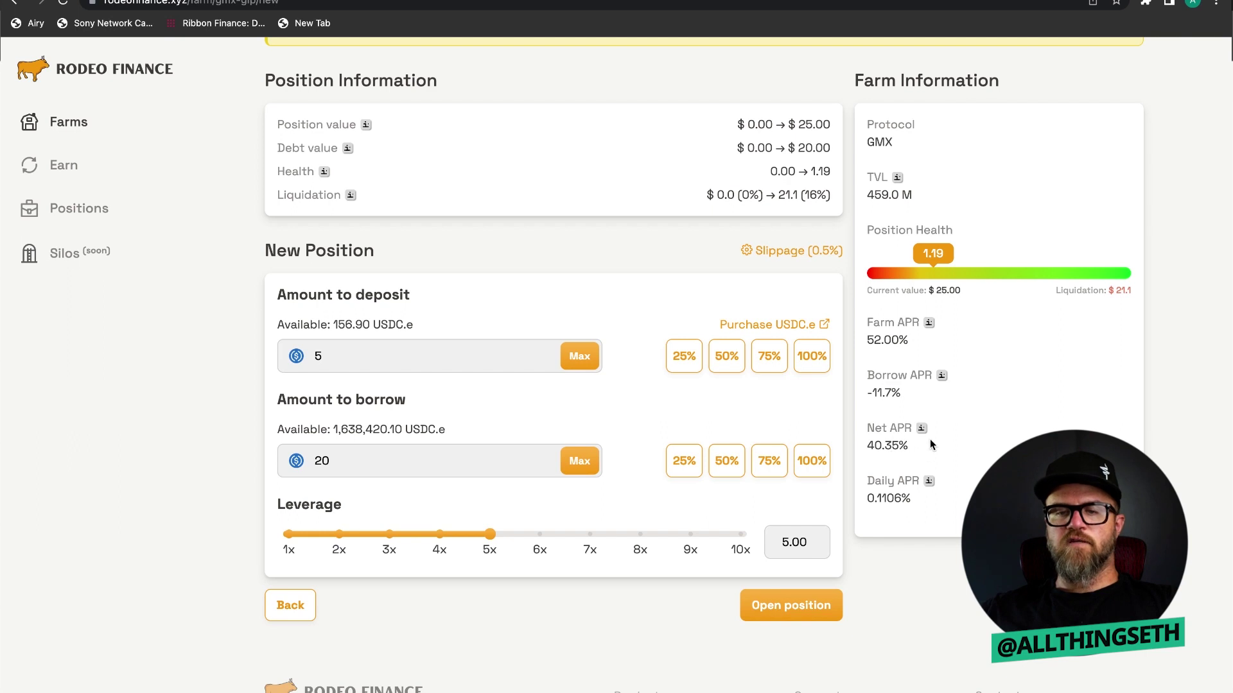
scroll(244, 402, "down", 1)
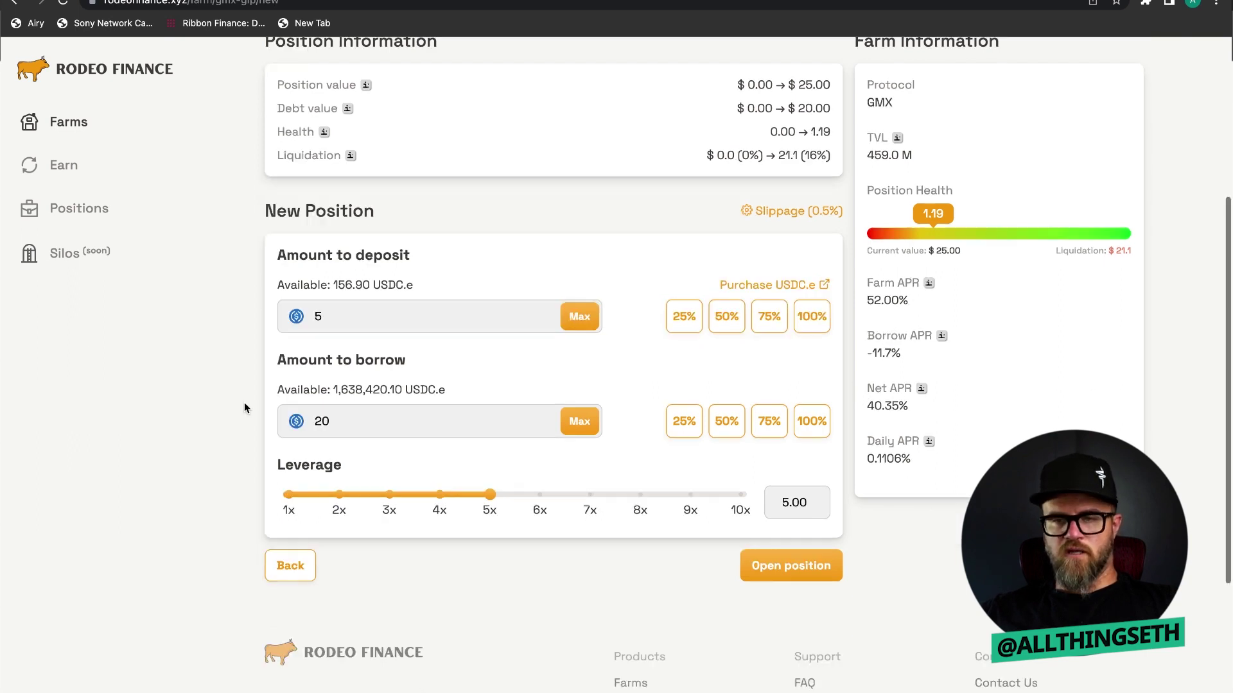
scroll(243, 402, "up", 1)
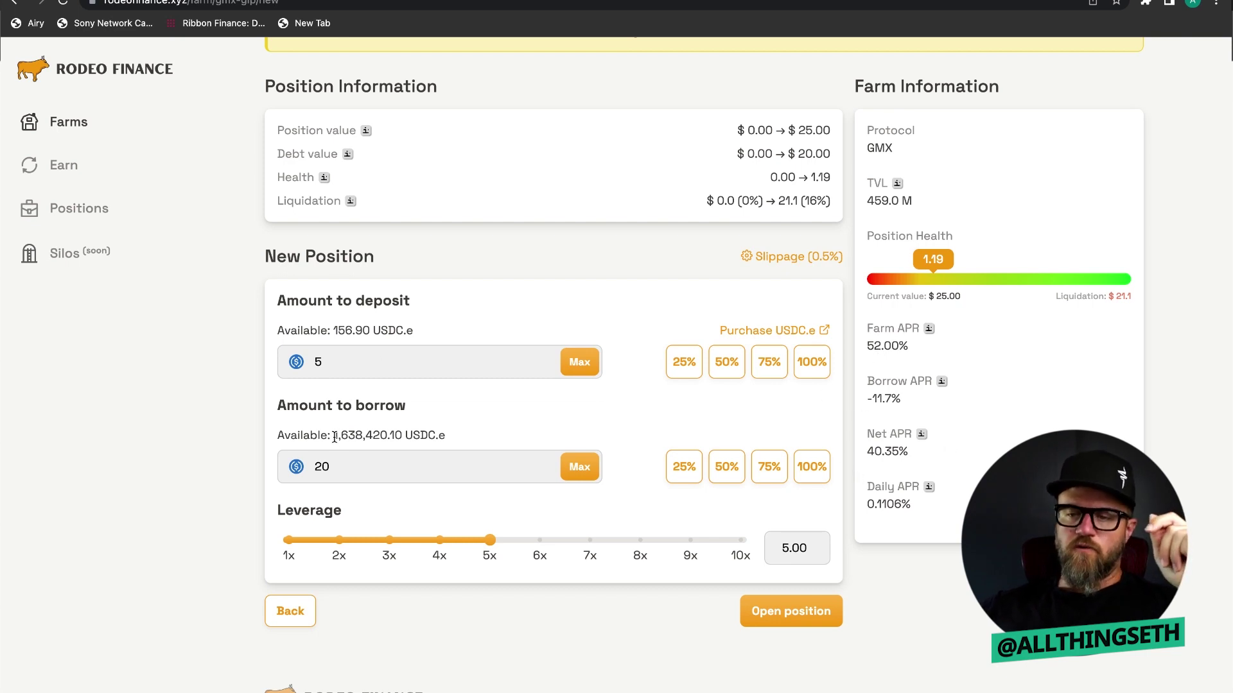
scroll(231, 391, "down", 1)
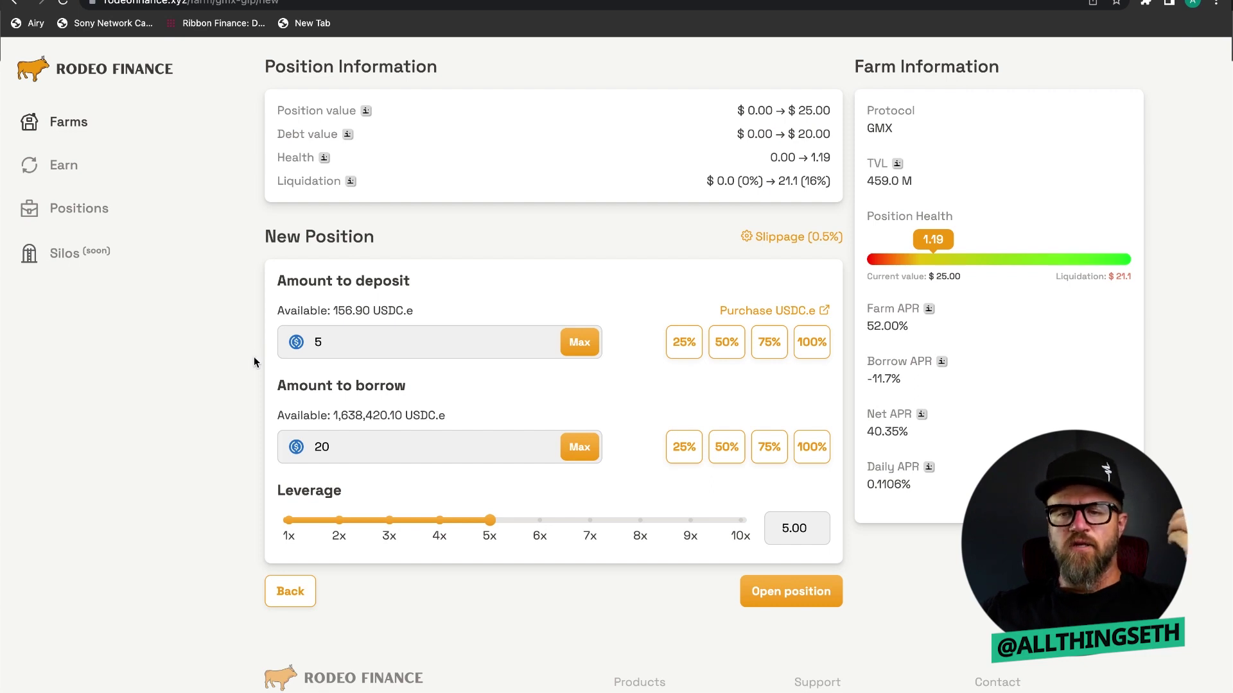
scroll(249, 348, "down", 1)
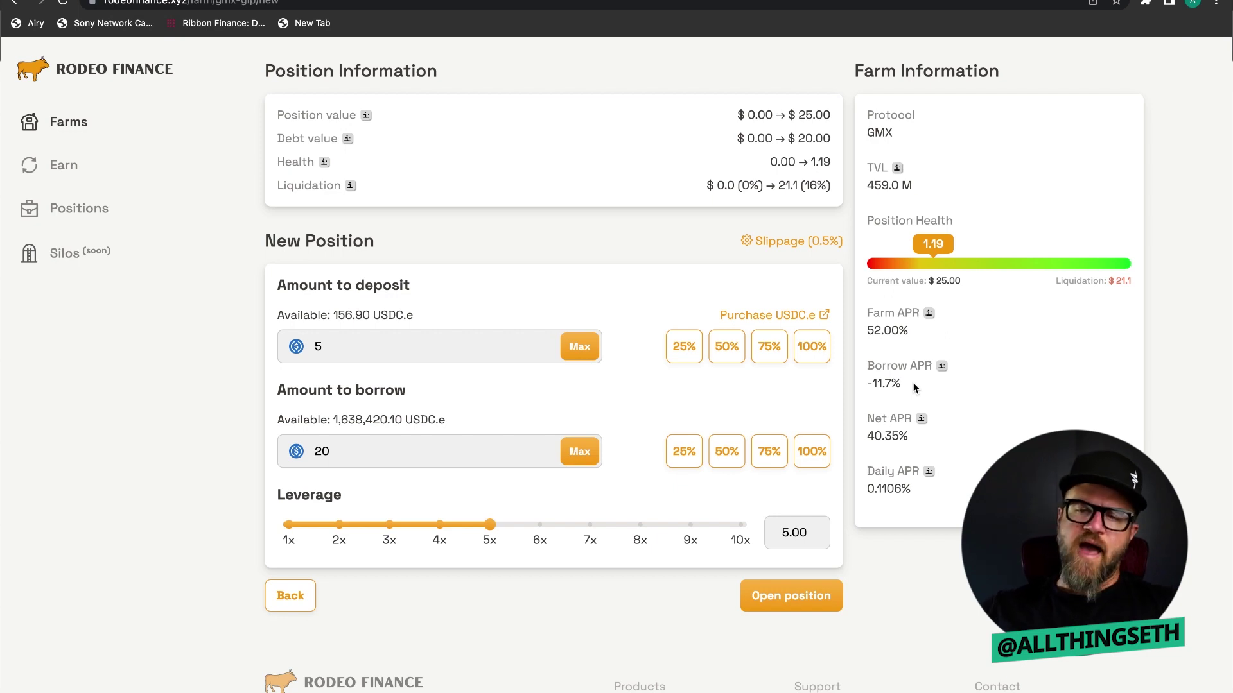
scroll(244, 387, "down", 1)
scroll(244, 387, "up", 2)
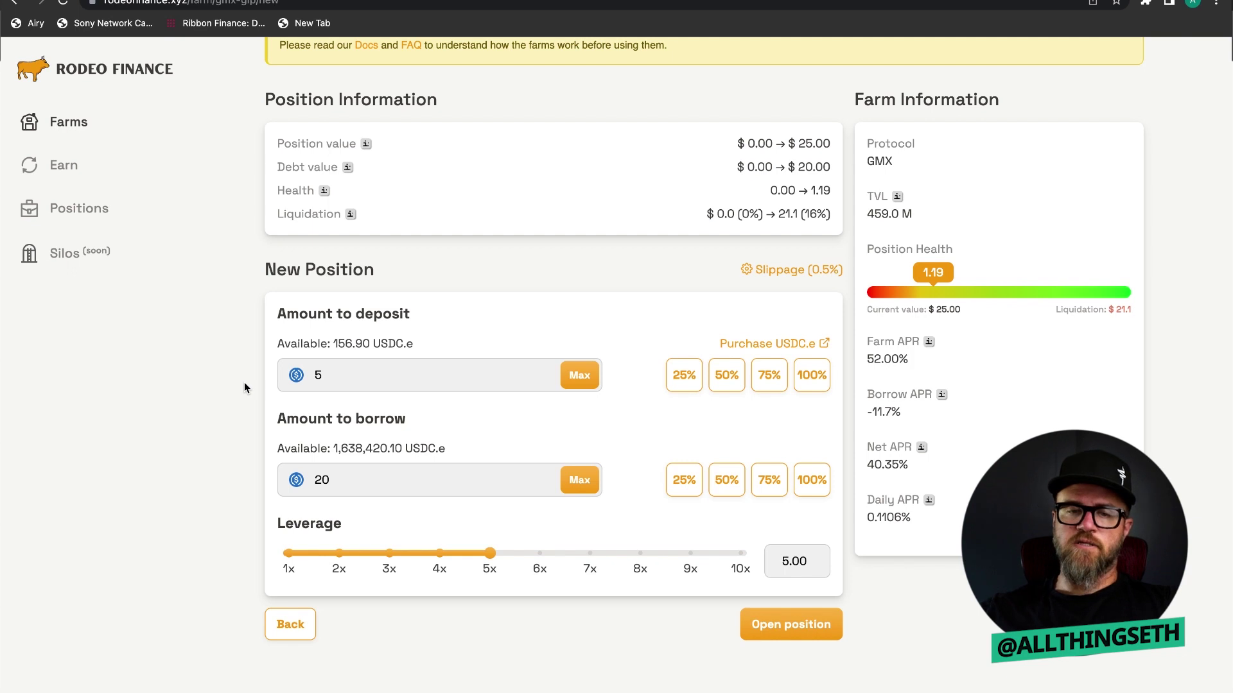
scroll(244, 384, "down", 2)
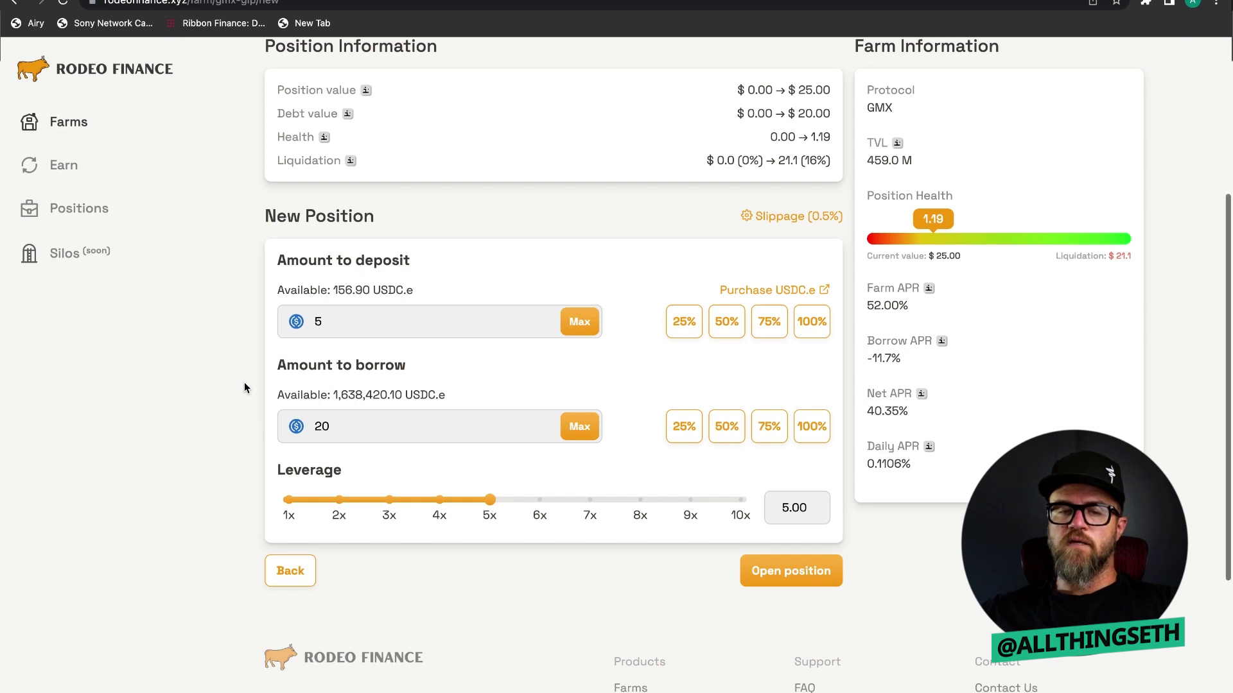
scroll(244, 383, "down", 1)
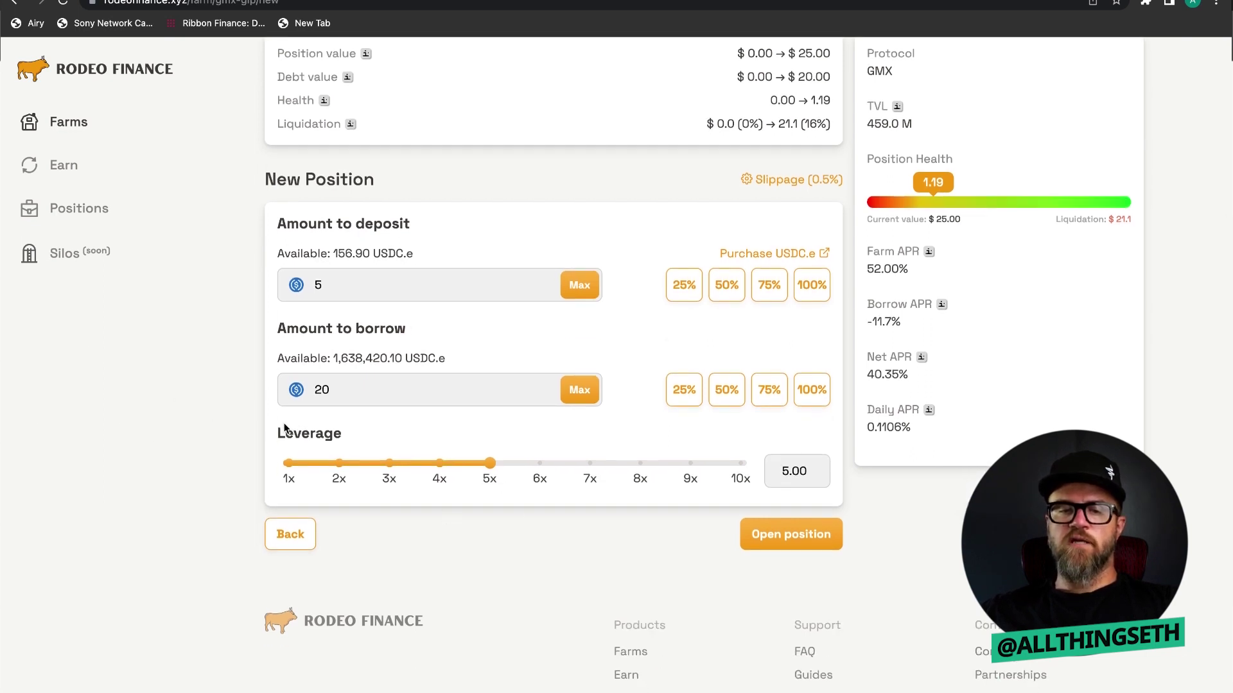
Step: Open the leveraged GLP position with the 5 USDC.e deposit and 20 USDC.e borrowed
scroll(251, 424, "up", 2)
scroll(251, 423, "down", 1)
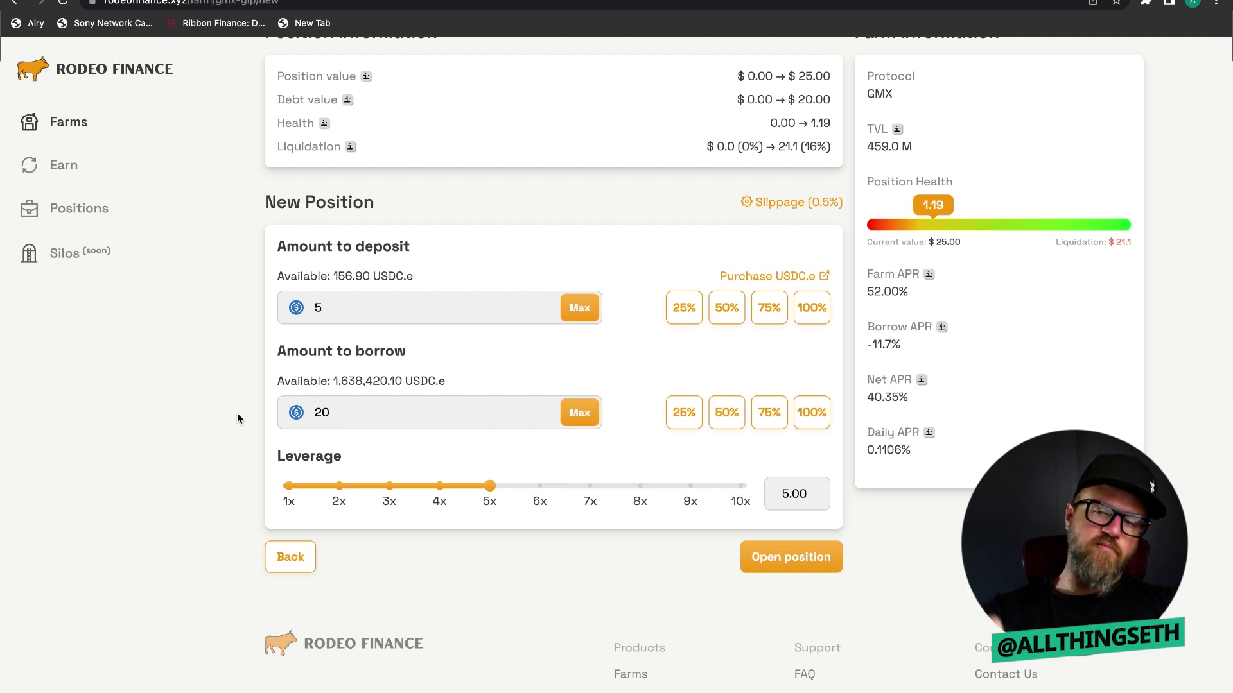
scroll(238, 417, "up", 1)
scroll(237, 414, "down", 1)
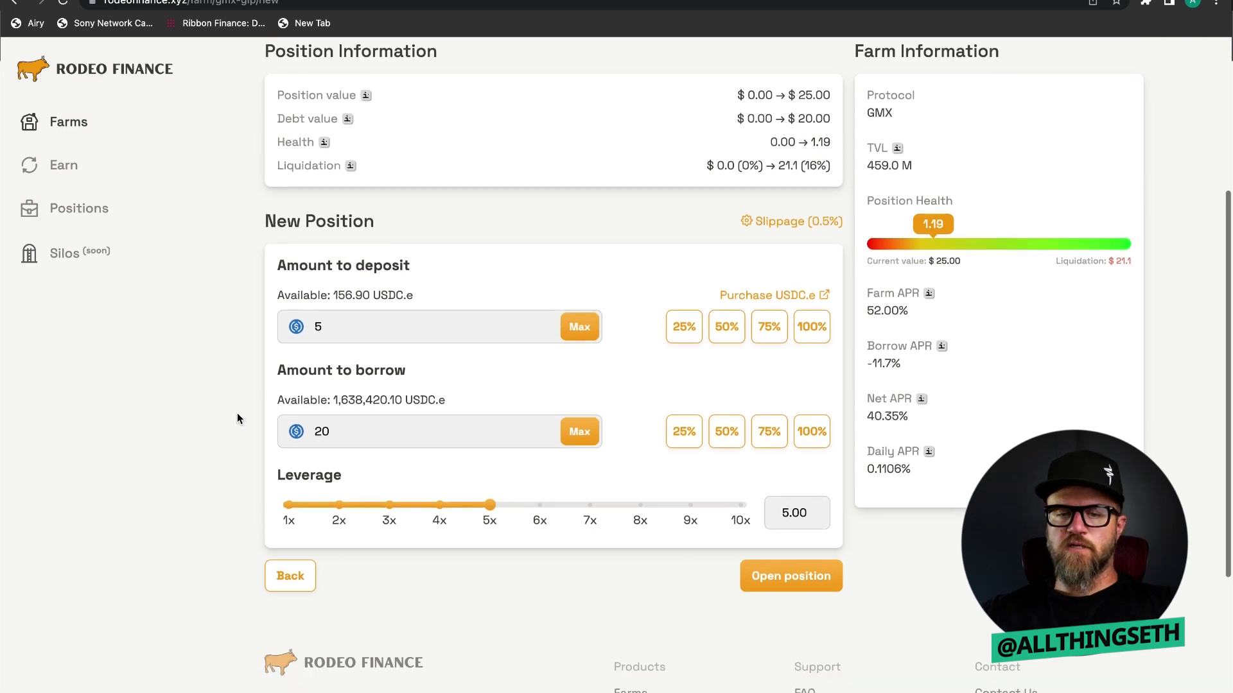
scroll(252, 350, "up", 2)
scroll(251, 355, "down", 2)
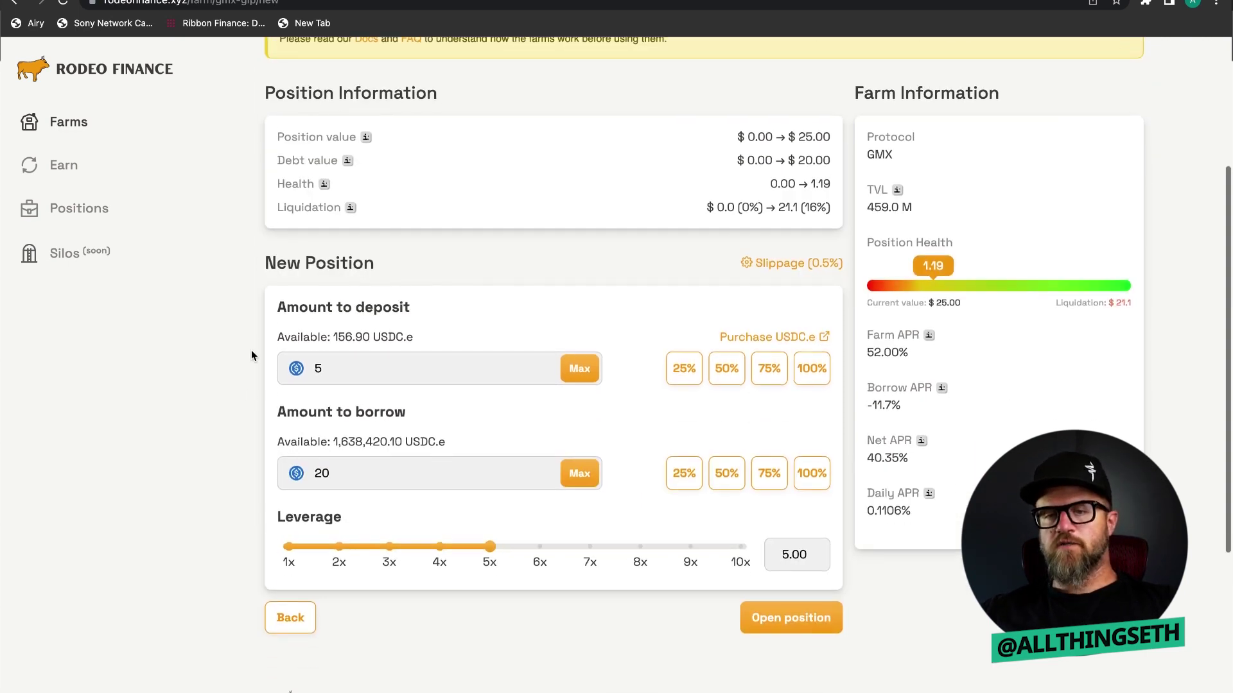
scroll(252, 349, "down", 1)
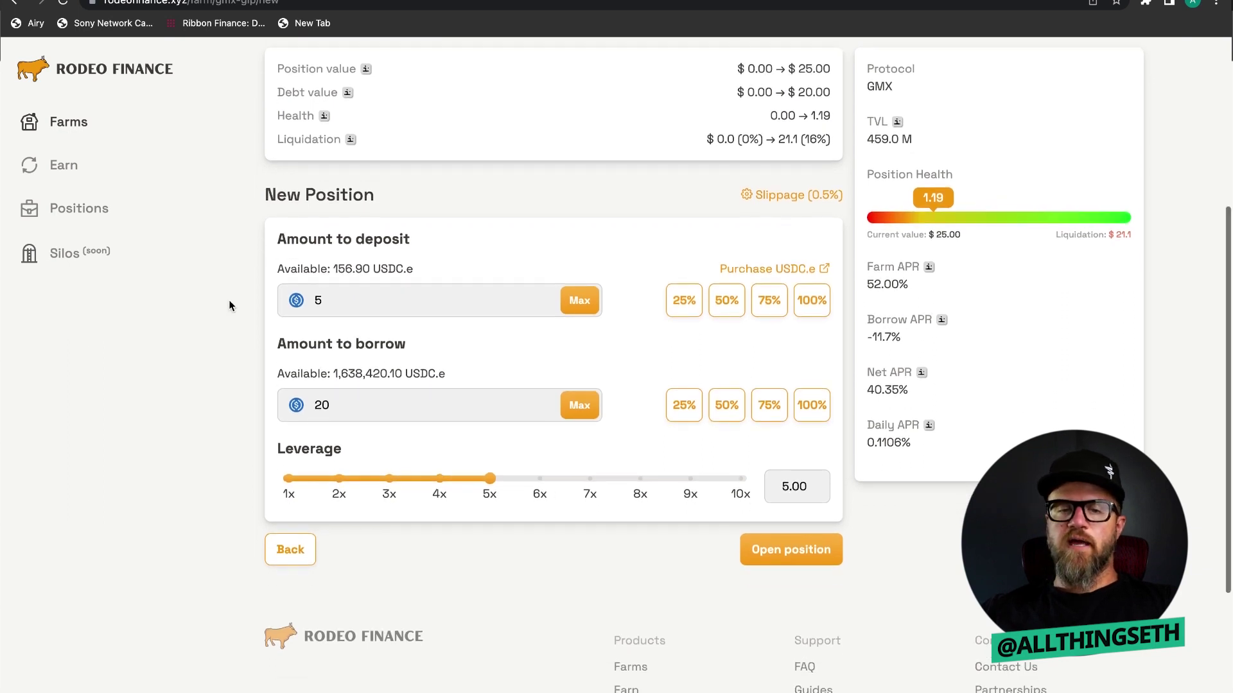
scroll(228, 299, "down", 3)
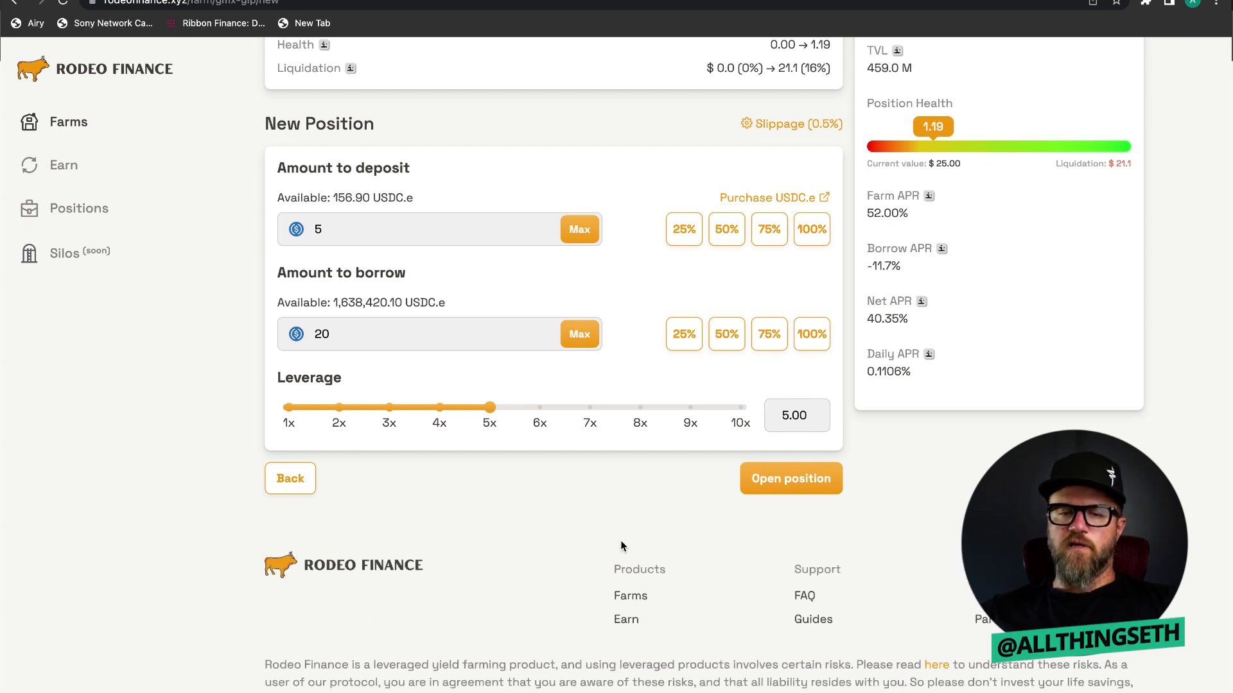
left_click(795, 479)
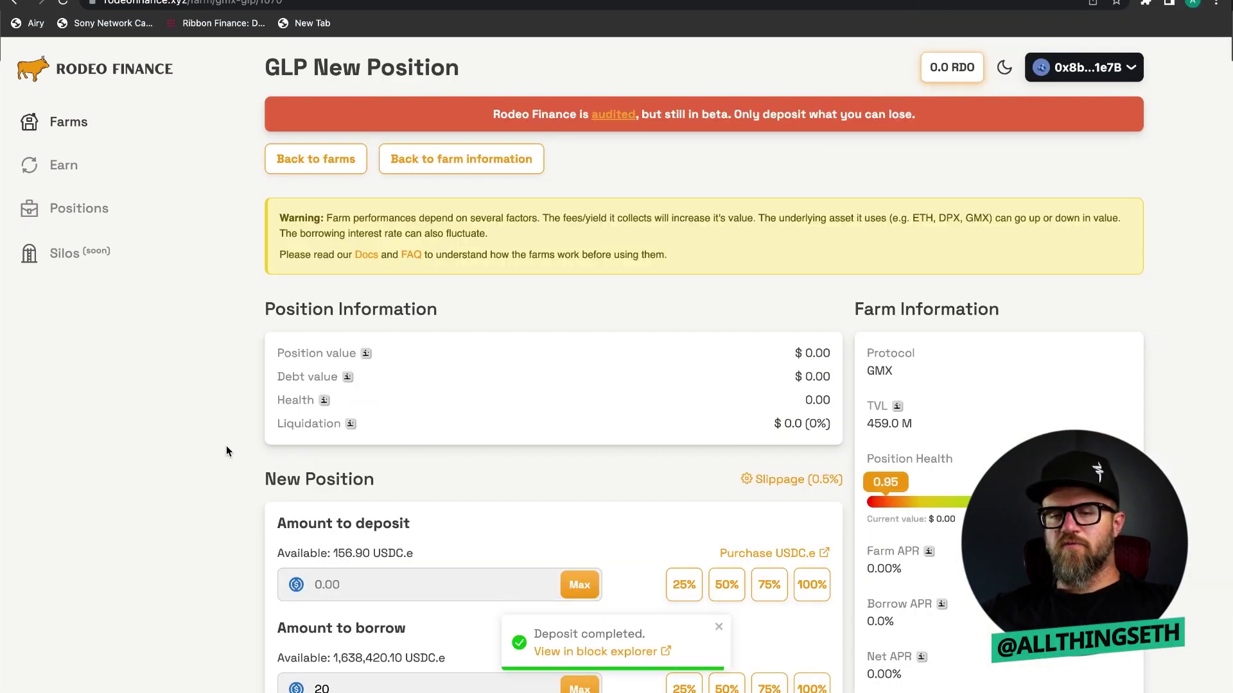
Step: Examine the opened GLP position's value, debt and health, its adjustment options, APRs and the GLP price for liquidation
scroll(226, 445, "down", 3)
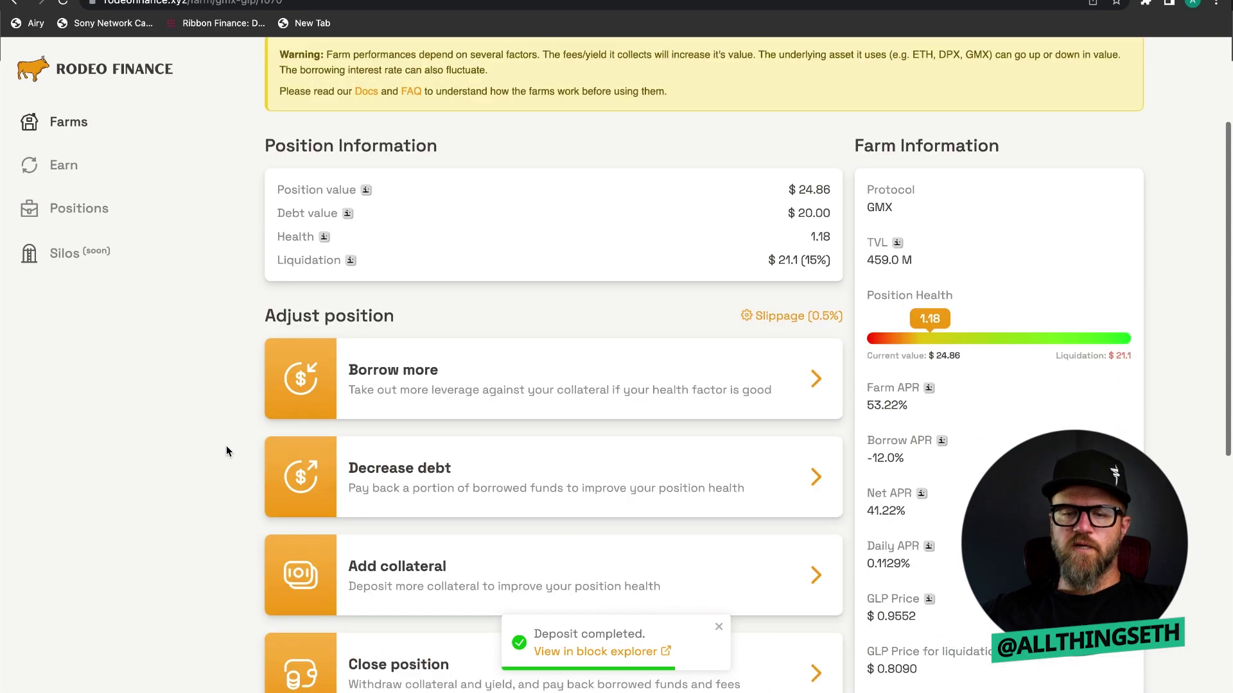
scroll(226, 446, "down", 2)
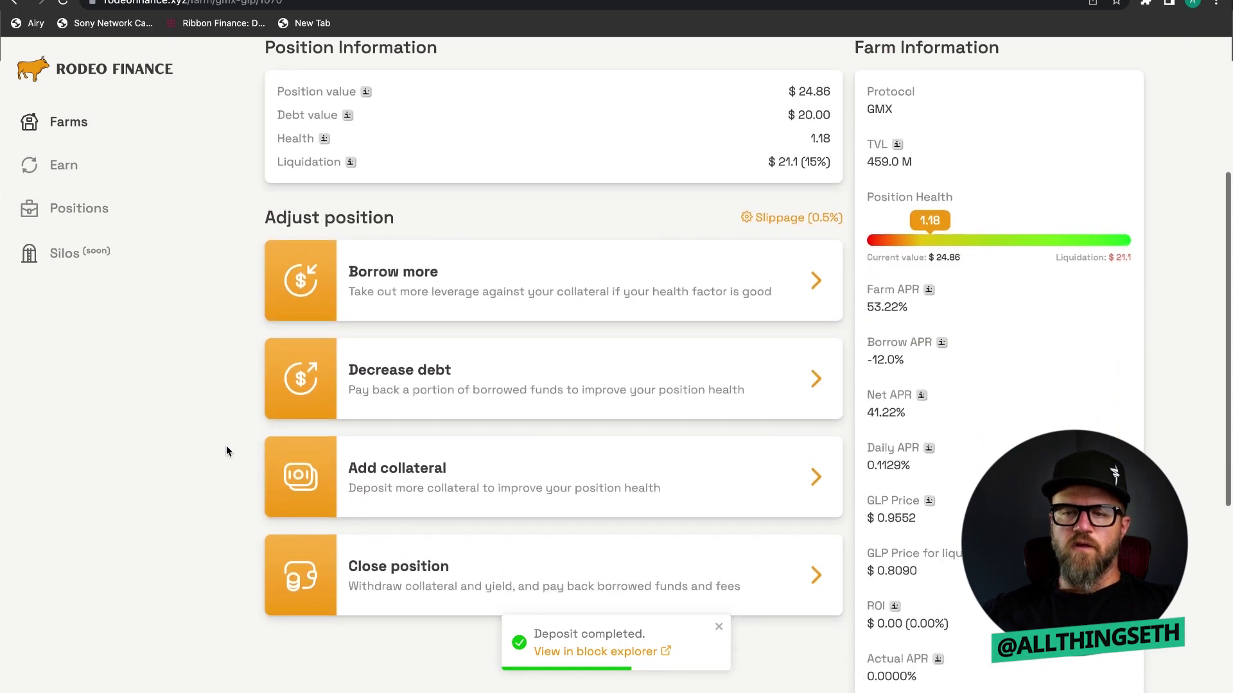
scroll(226, 451, "down", 1)
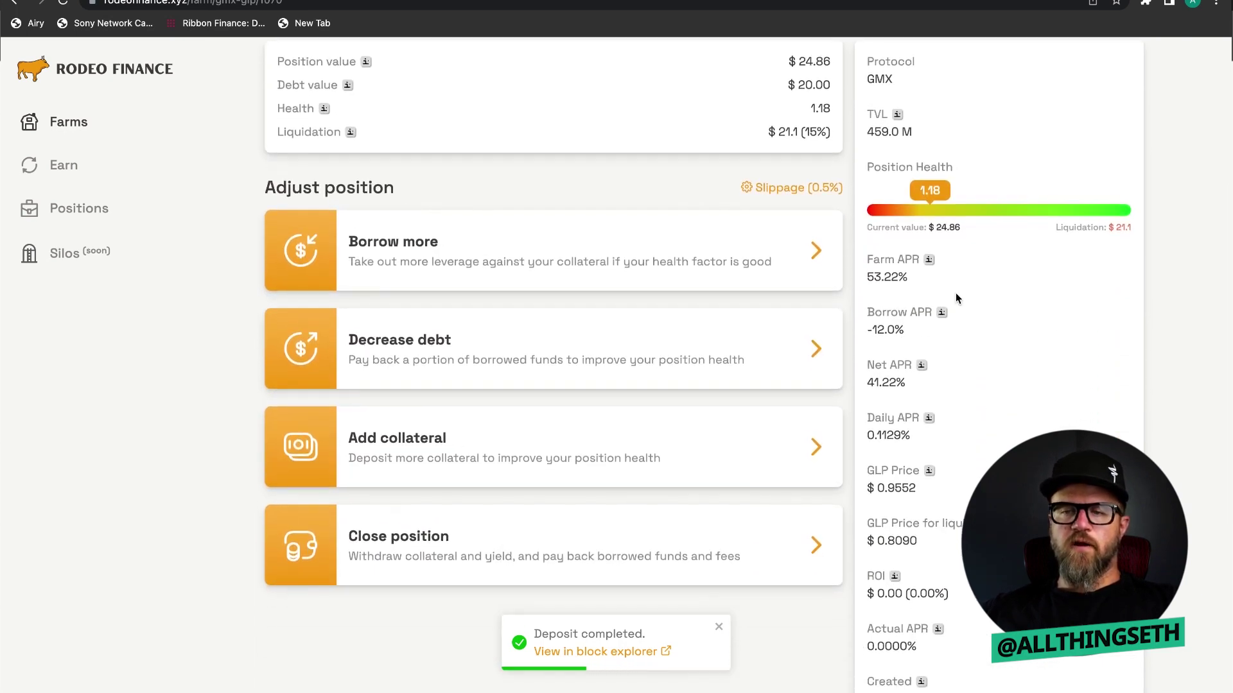
scroll(847, 297, "down", 2)
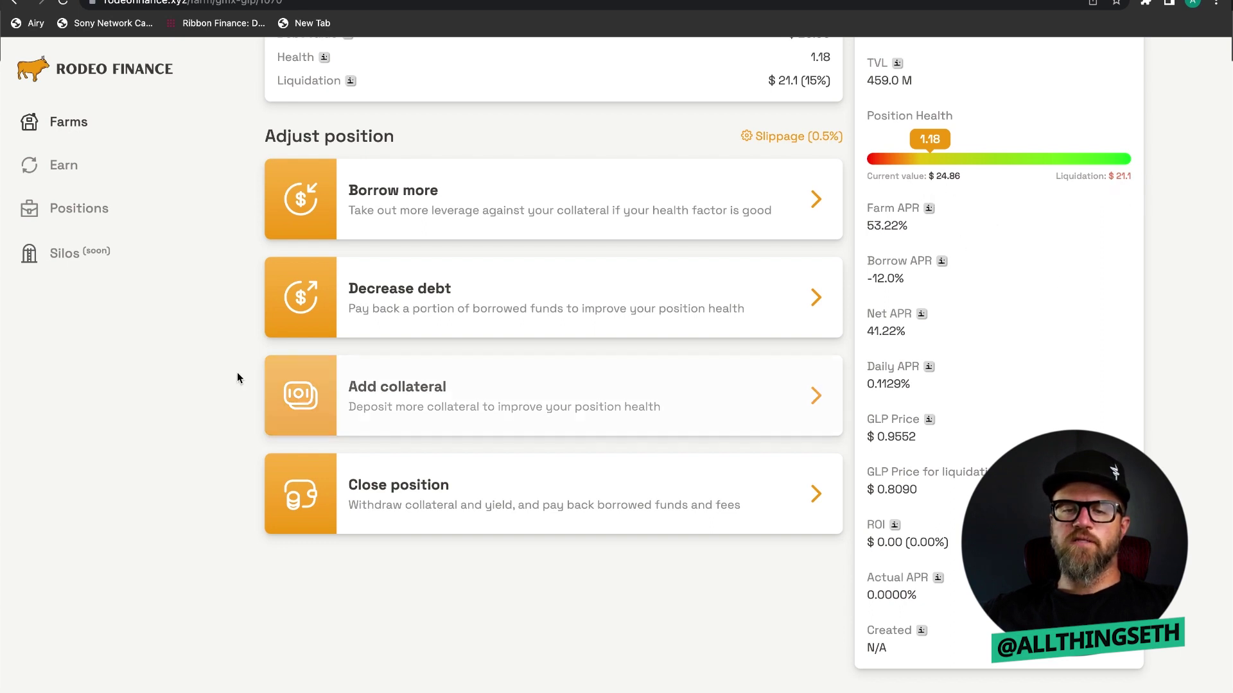
scroll(234, 414, "down", 1)
scroll(1028, 429, "down", 1)
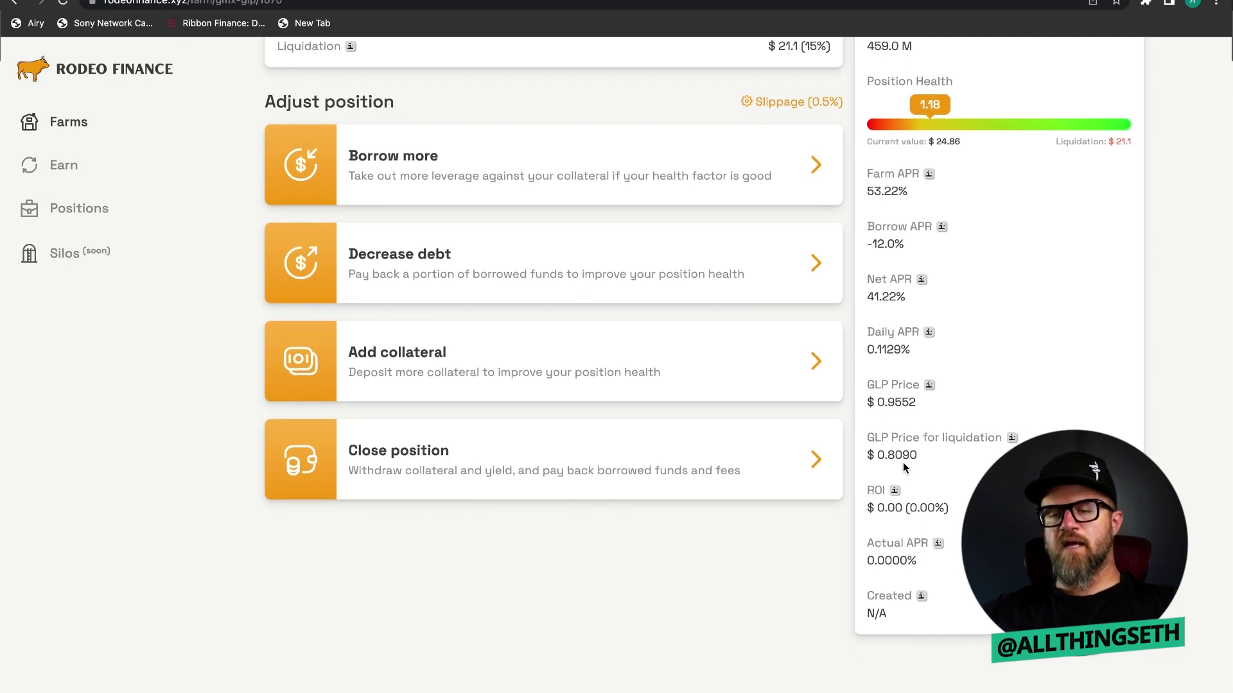
scroll(204, 426, "down", 1)
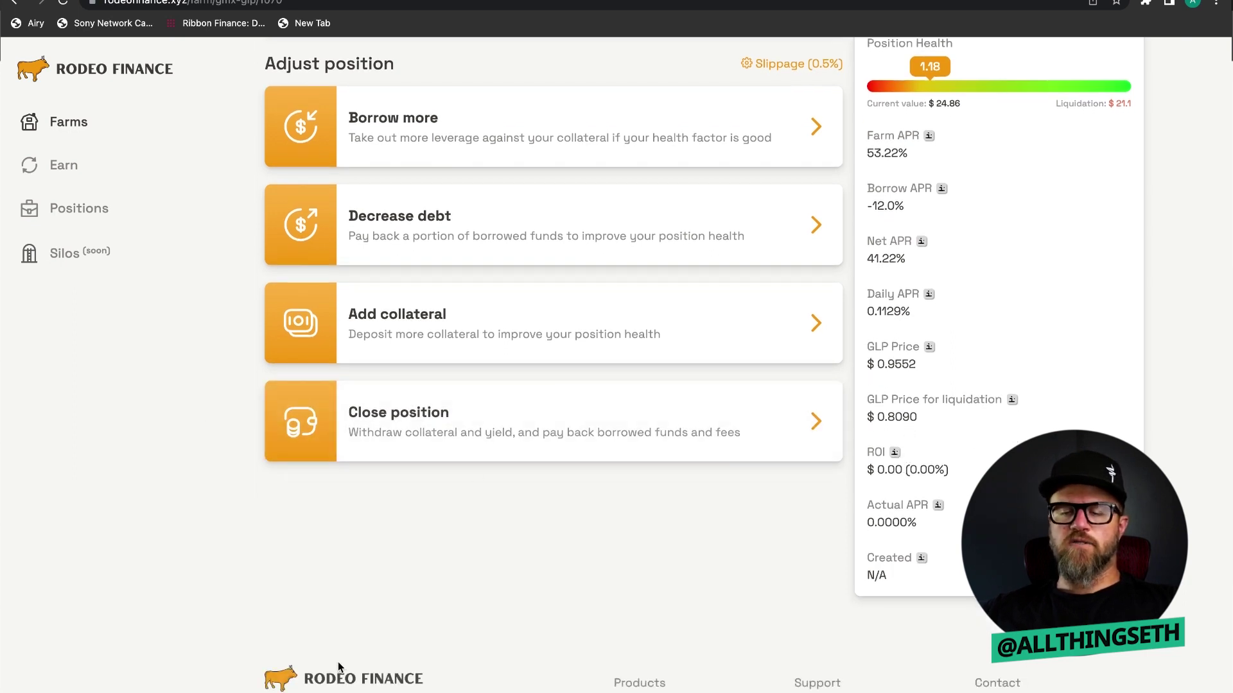
scroll(273, 568, "down", 1)
scroll(274, 565, "up", 2)
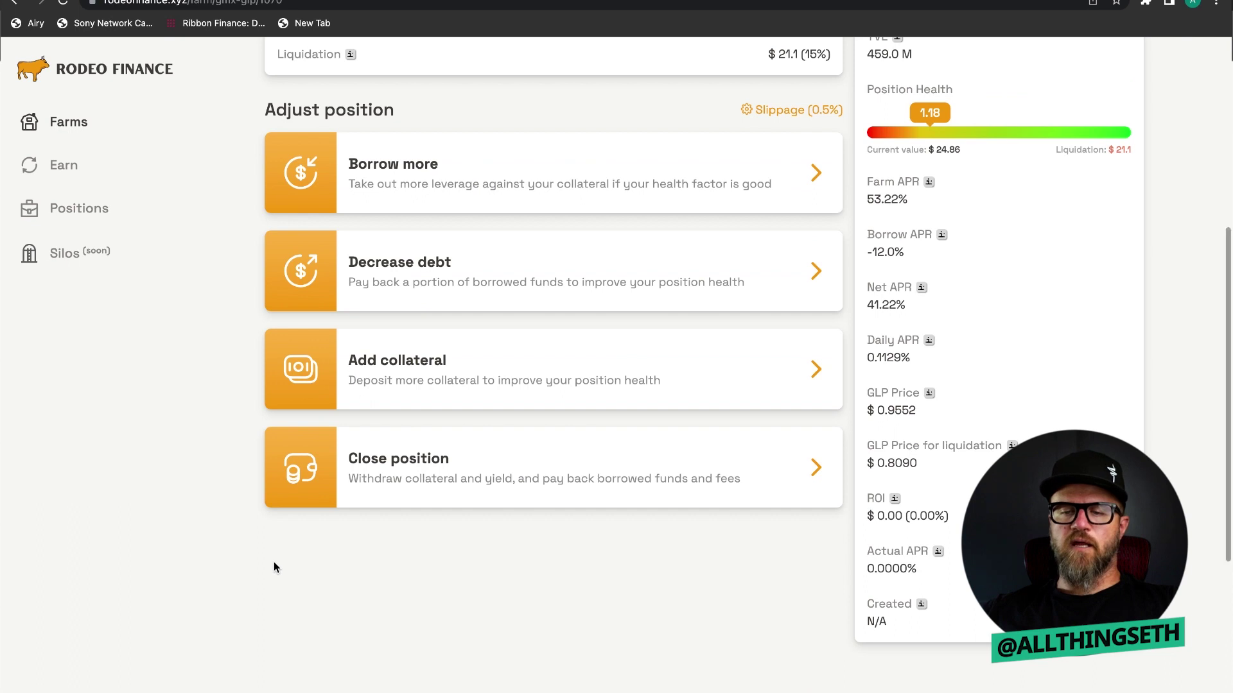
scroll(259, 528, "up", 1)
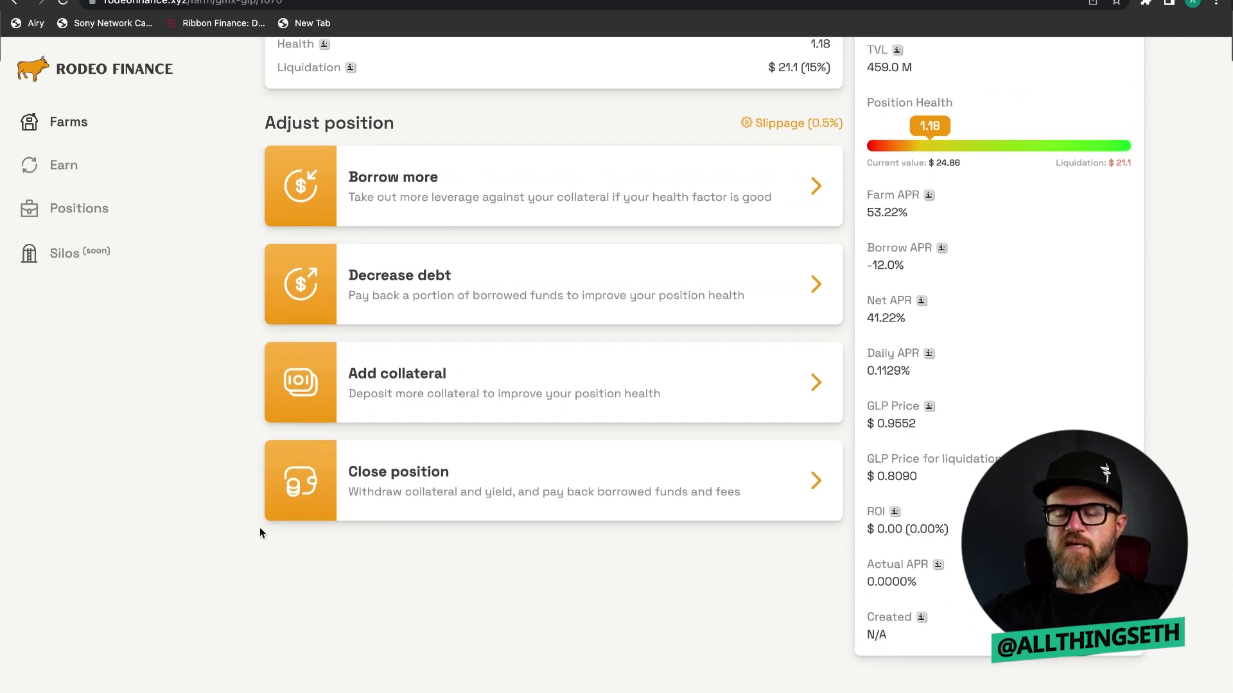
scroll(234, 462, "down", 1)
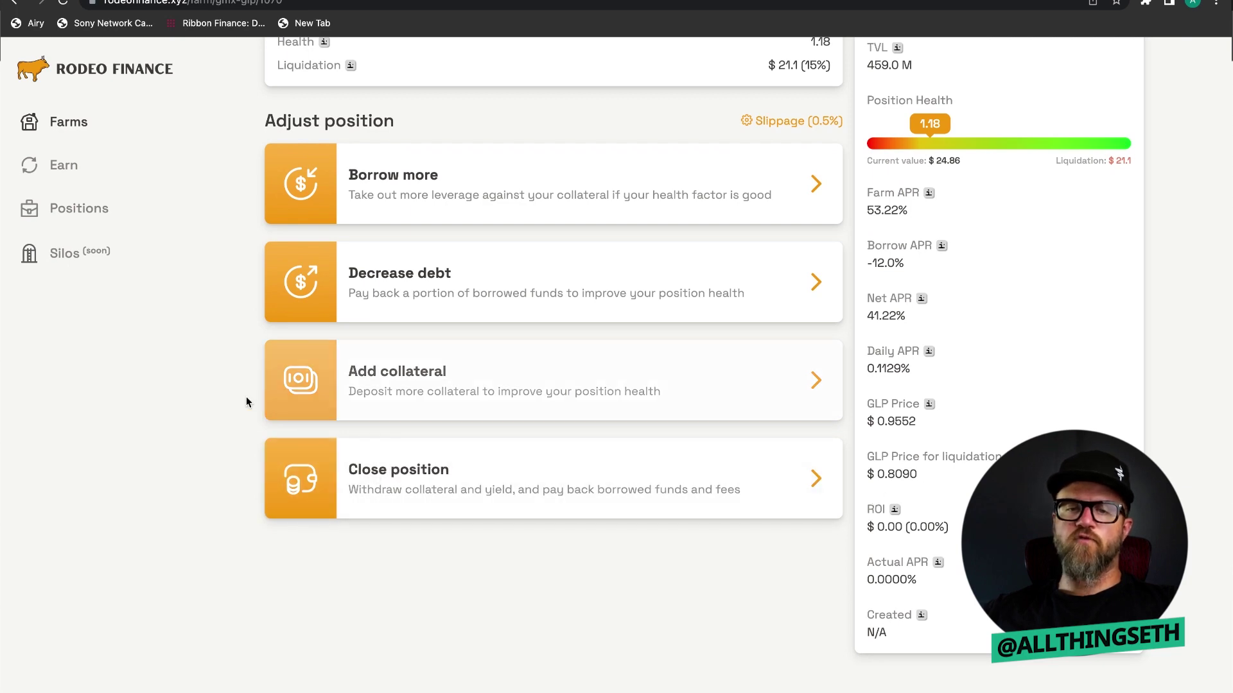
scroll(221, 407, "up", 2)
scroll(221, 408, "up", 5)
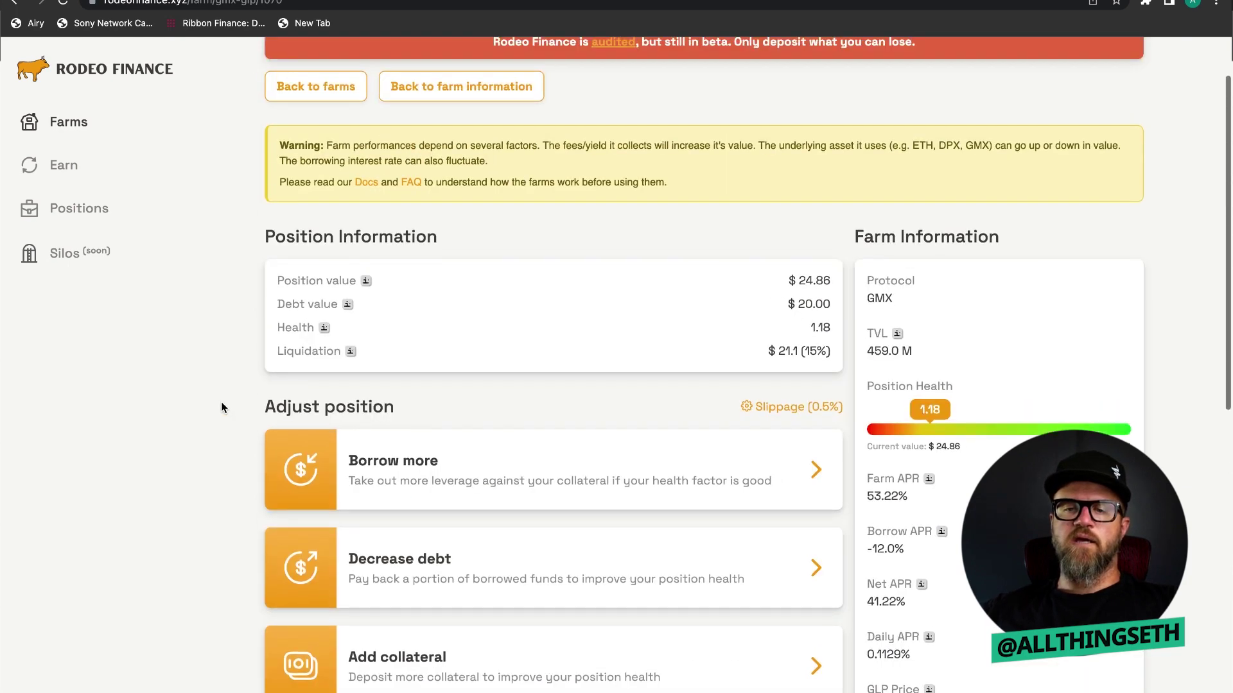
scroll(221, 407, "up", 1)
scroll(222, 407, "down", 2)
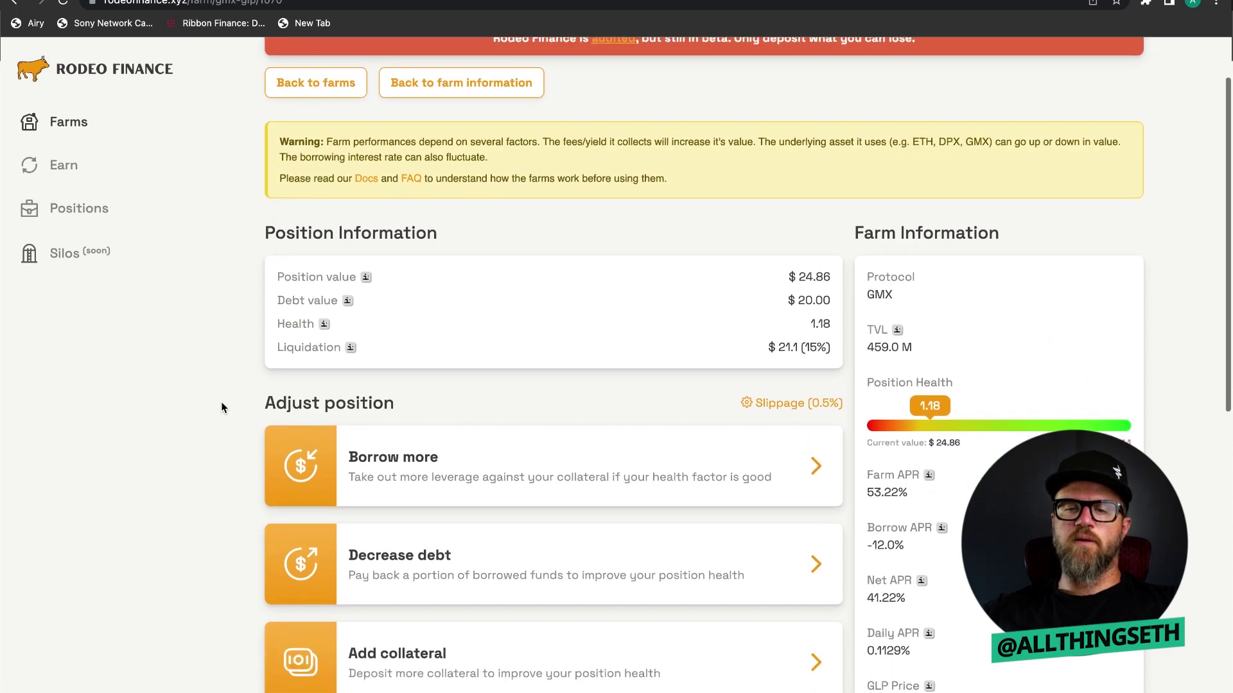
Step: Review the open GLP position's options for borrowing, reducing debt, adding collateral and closing, along with its liquidation price, ROI and actual APR
scroll(222, 408, "down", 4)
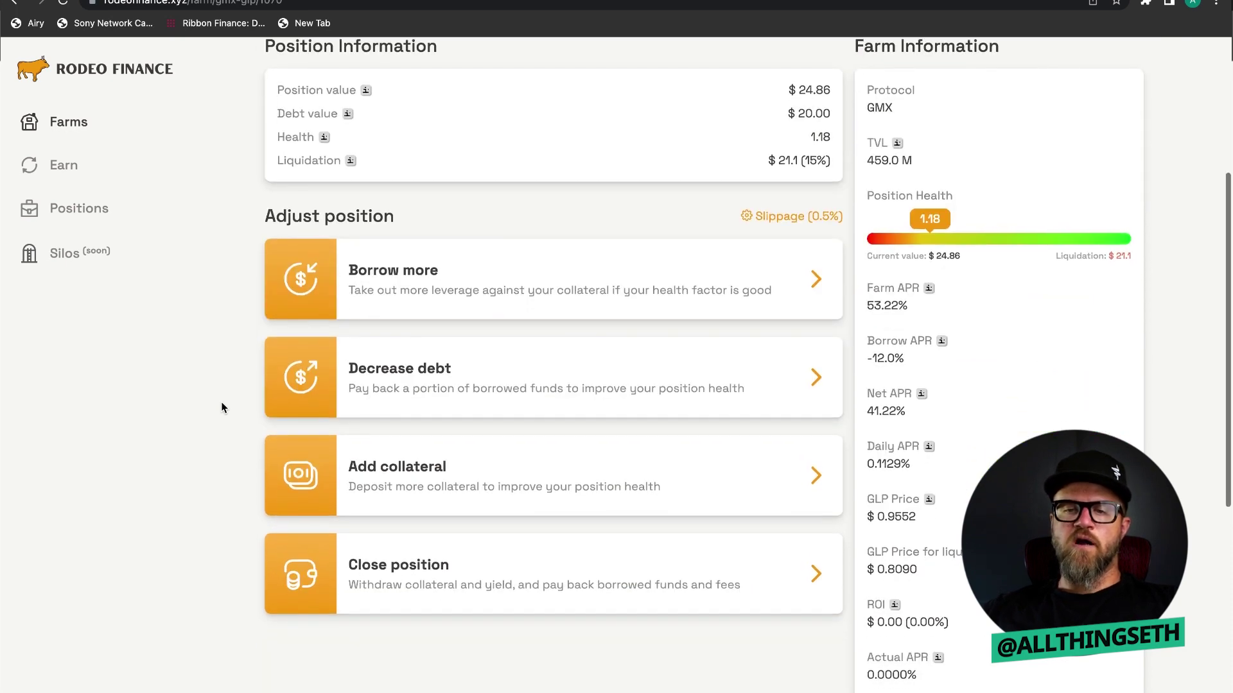
scroll(222, 408, "down", 1)
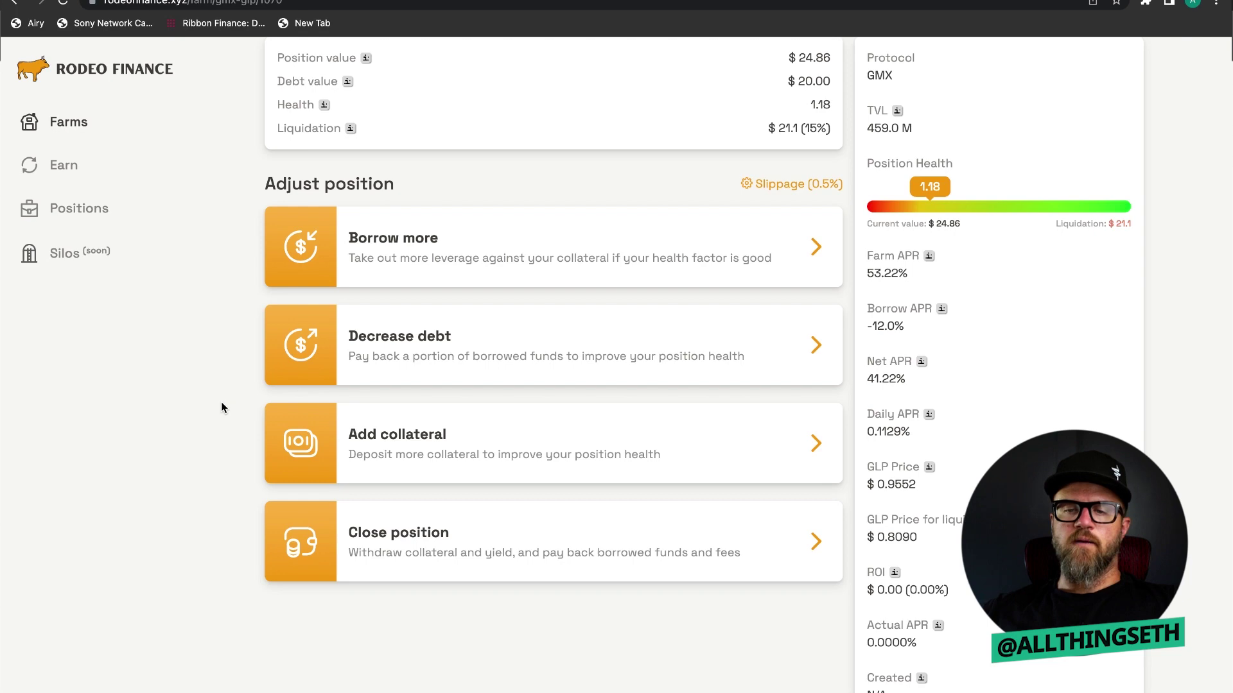
scroll(222, 408, "up", 2)
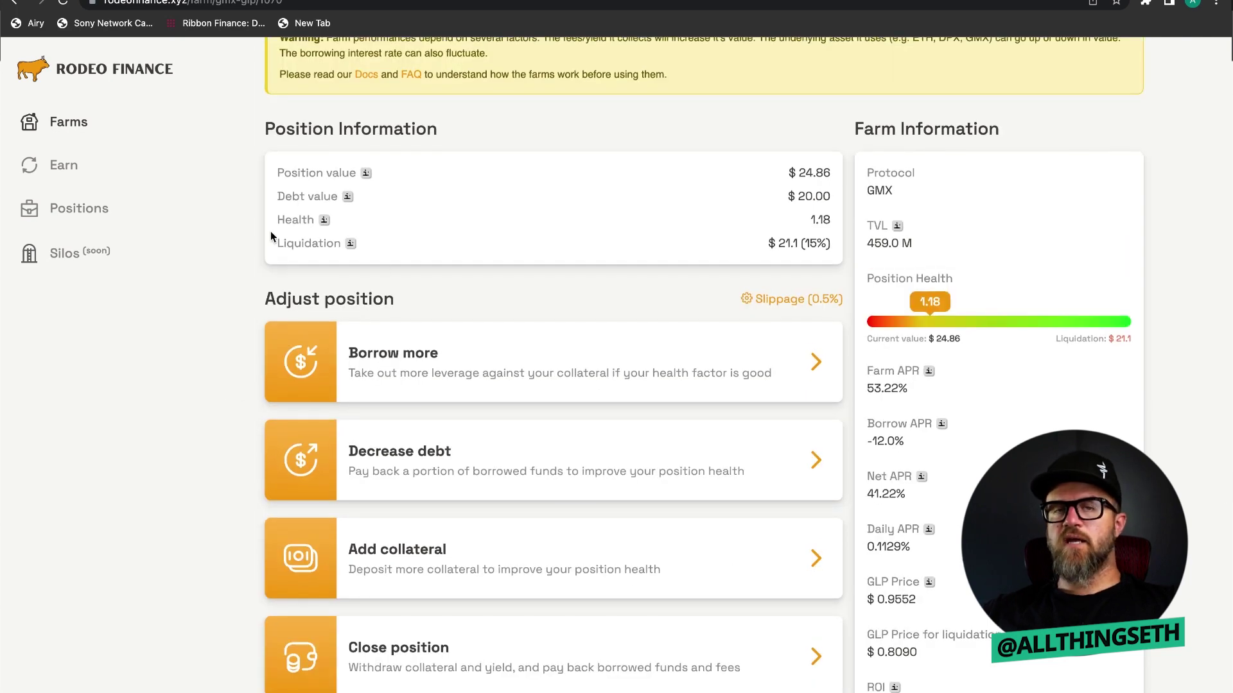
scroll(231, 313, "up", 1)
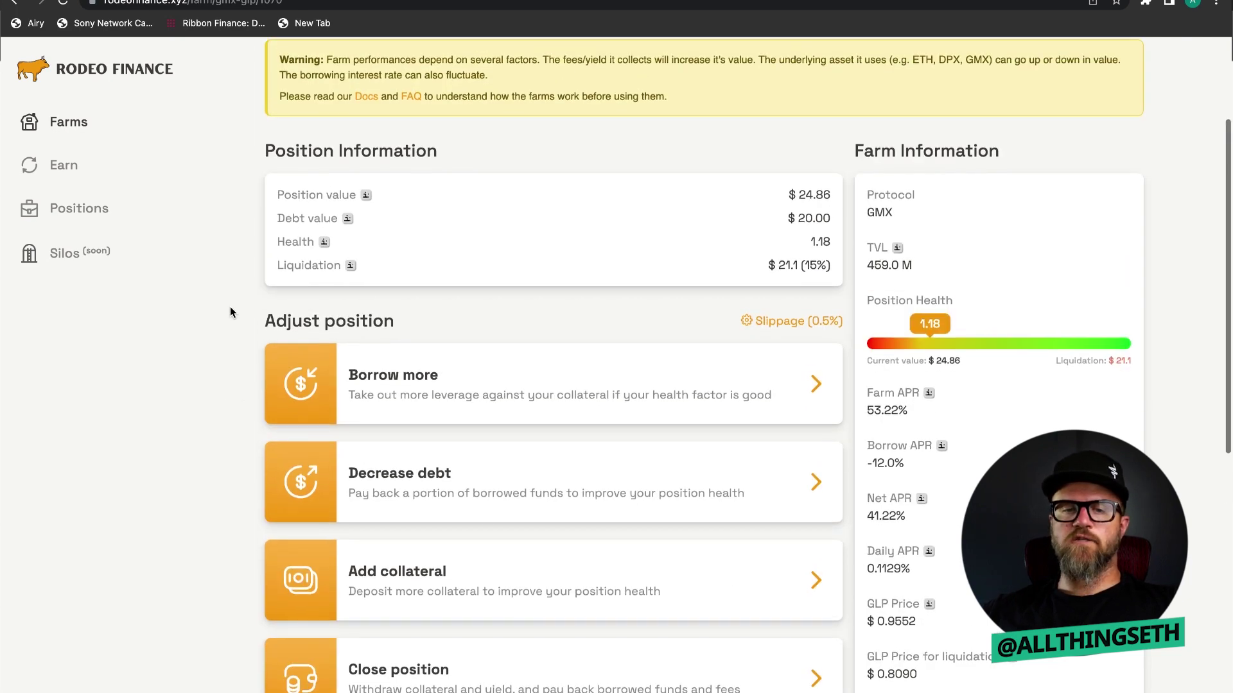
scroll(243, 418, "down", 10)
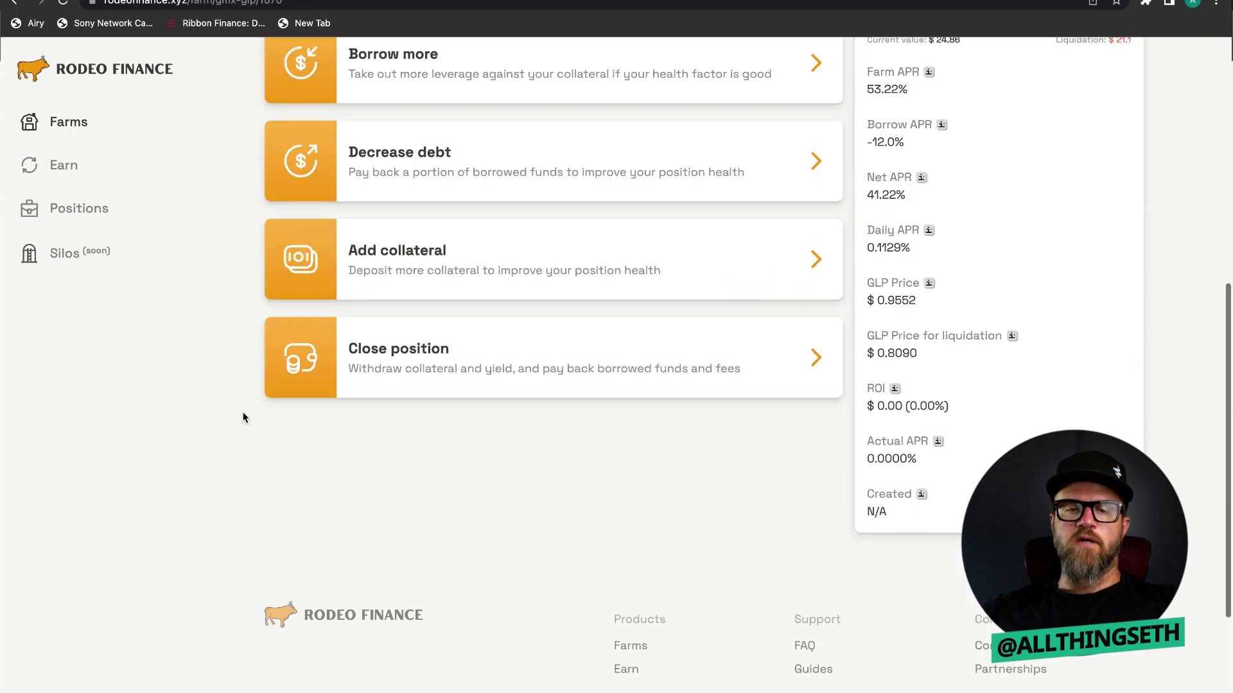
scroll(243, 418, "up", 15)
scroll(243, 418, "up", 2)
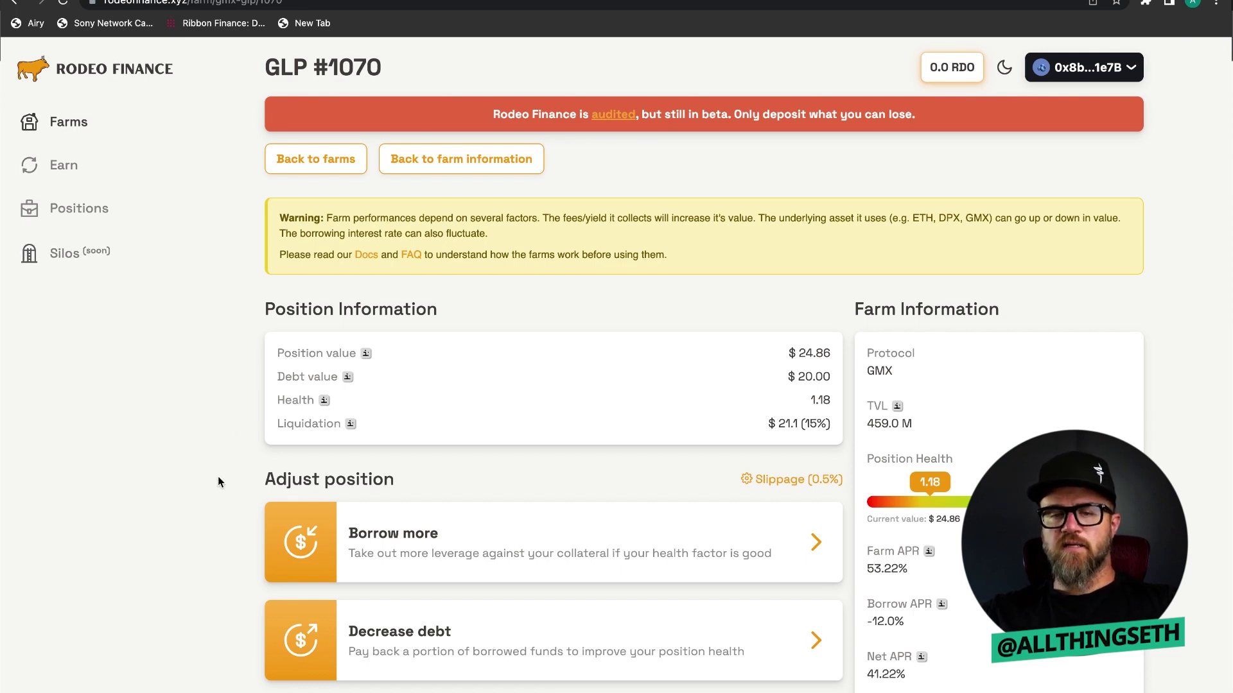
scroll(241, 424, "down", 2)
scroll(242, 428, "down", 8)
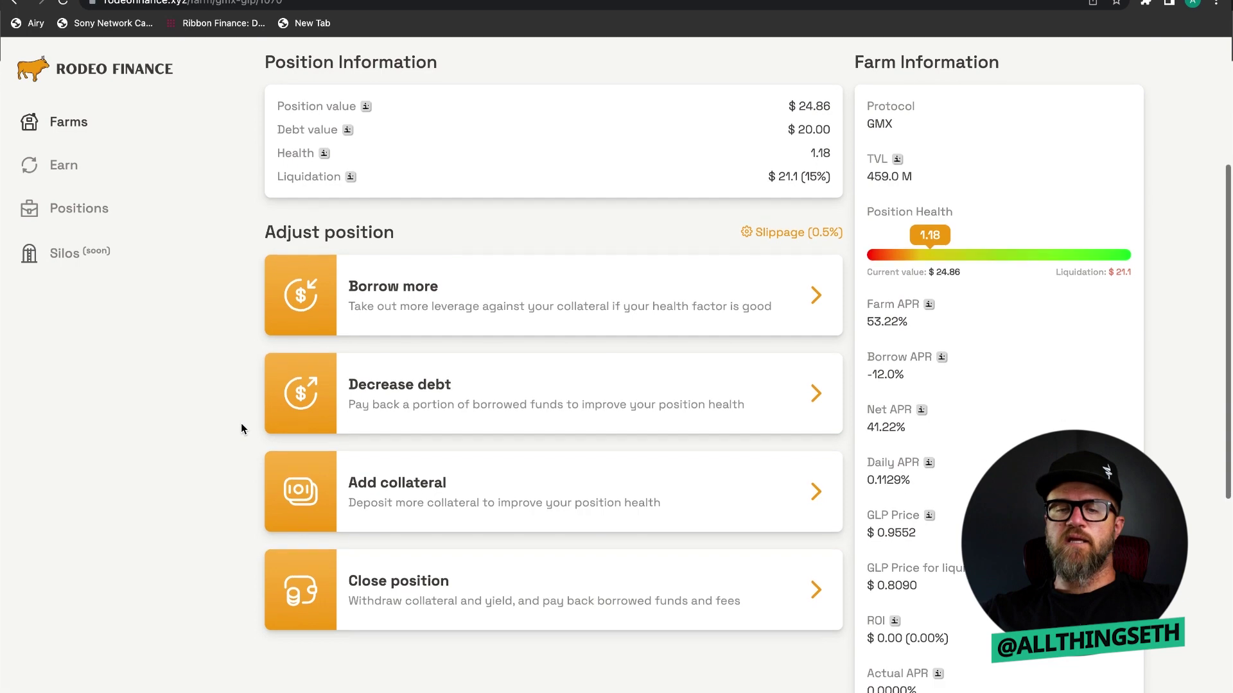
scroll(242, 428, "up", 2)
scroll(242, 428, "up", 7)
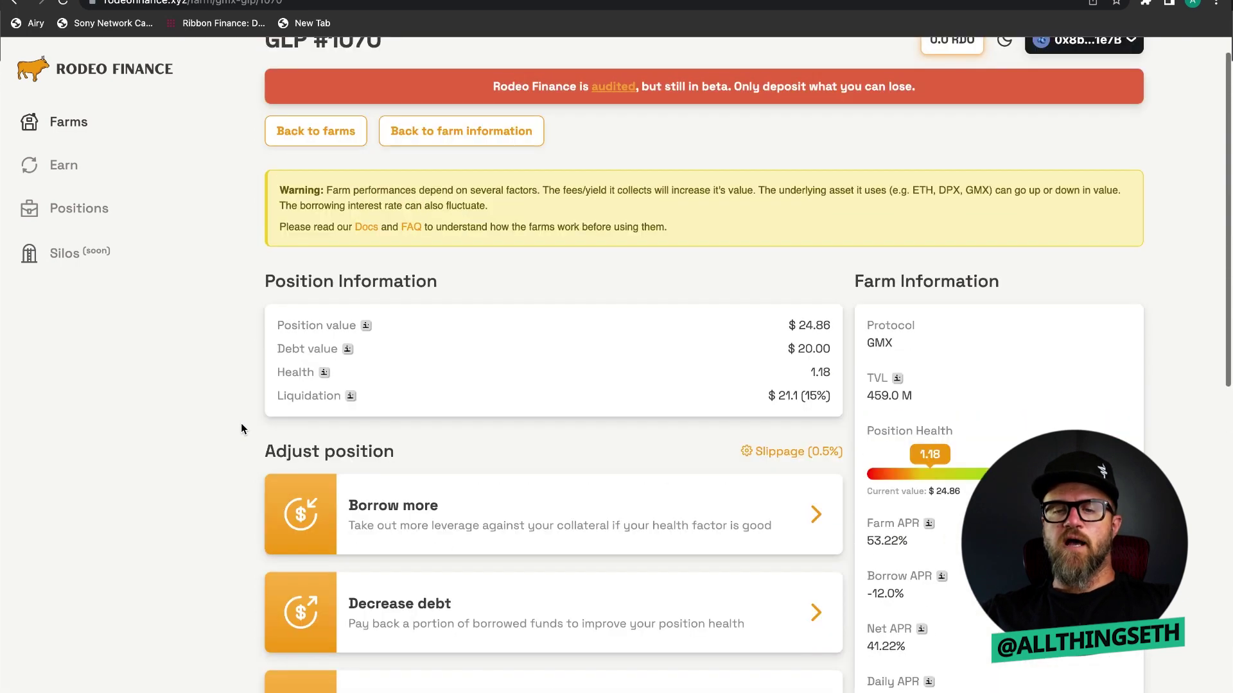
scroll(241, 429, "down", 4)
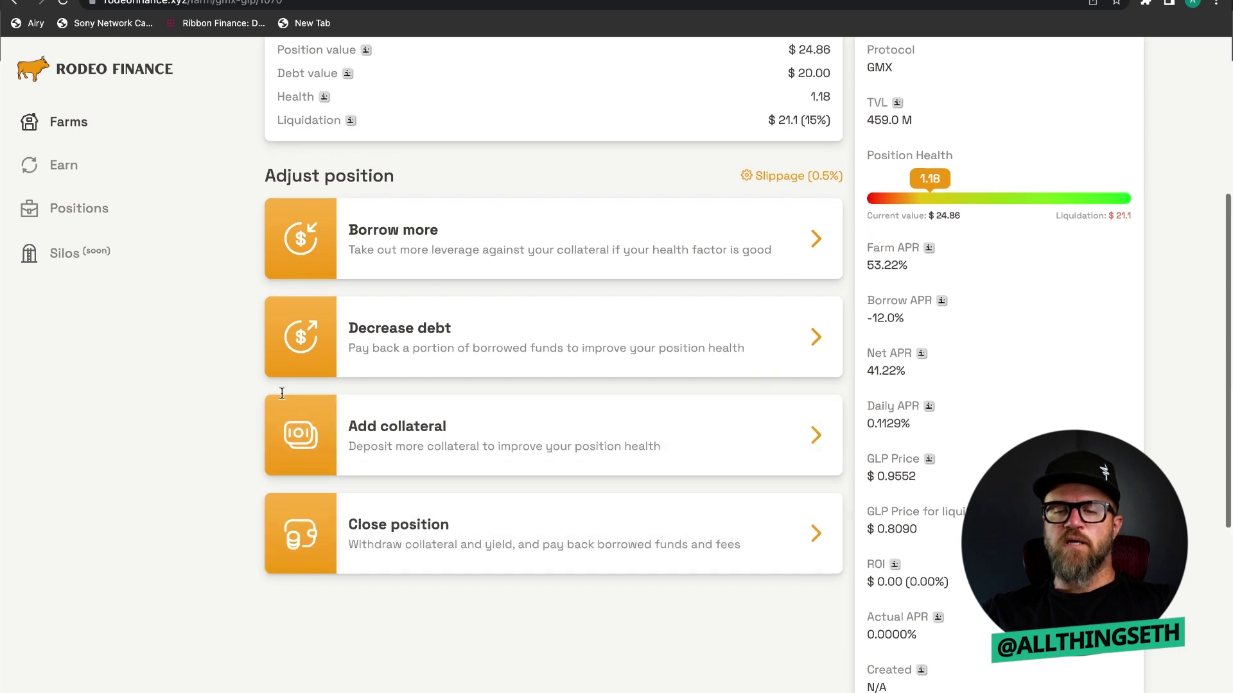
scroll(269, 405, "down", 3)
scroll(226, 418, "up", 7)
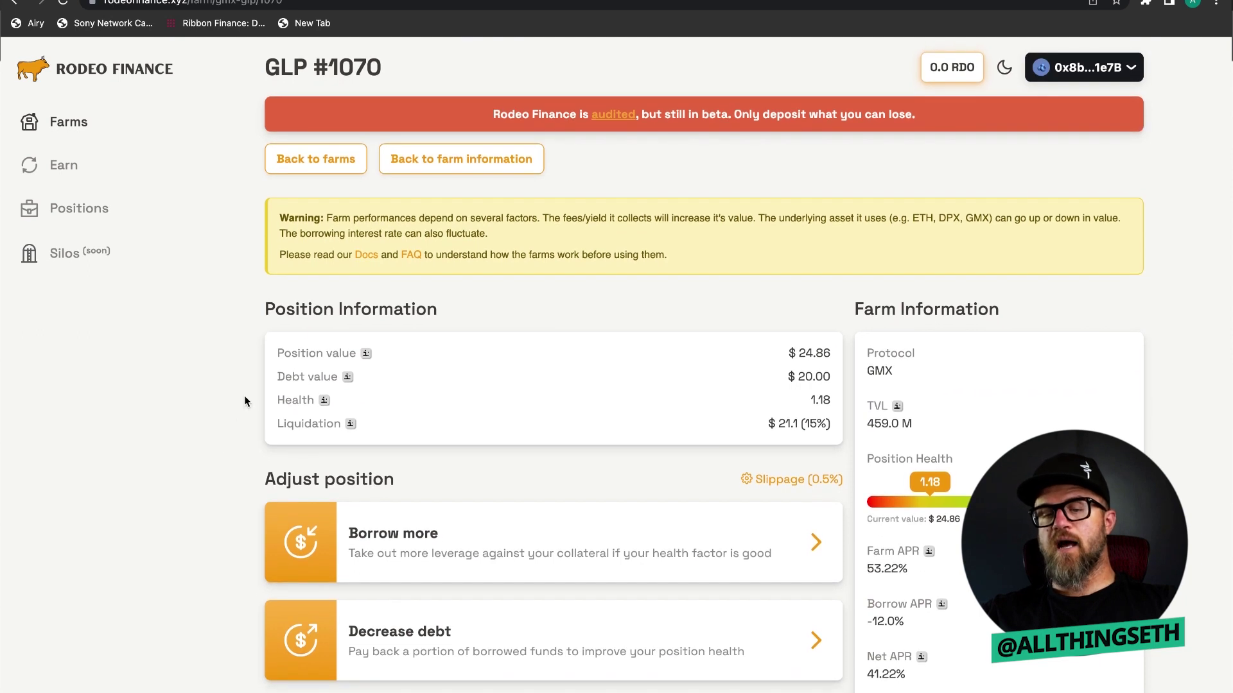
scroll(248, 400, "up", 1)
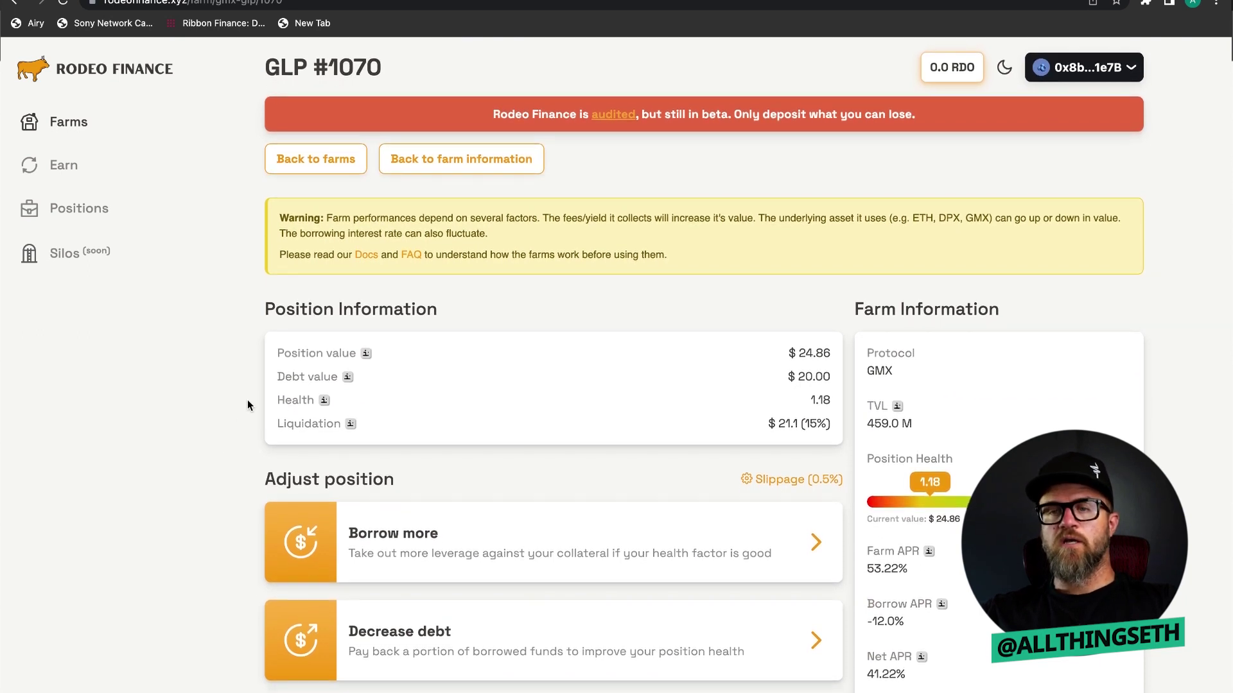
scroll(245, 380, "down", 2)
scroll(245, 379, "up", 2)
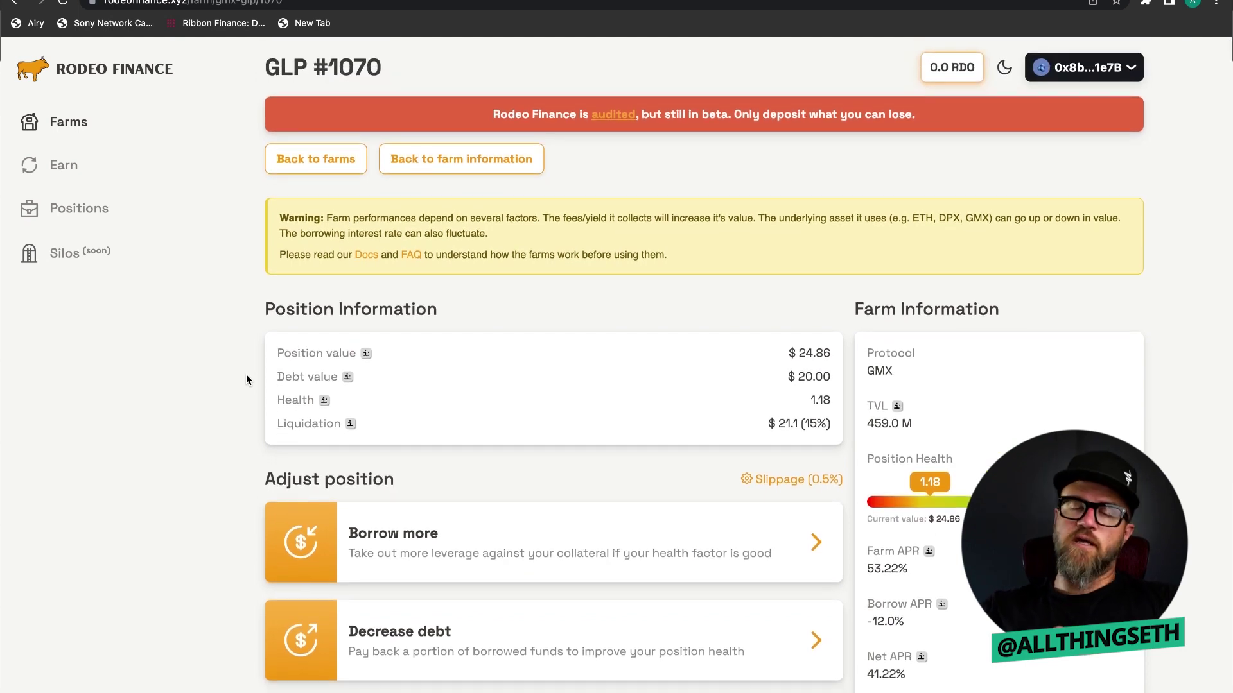